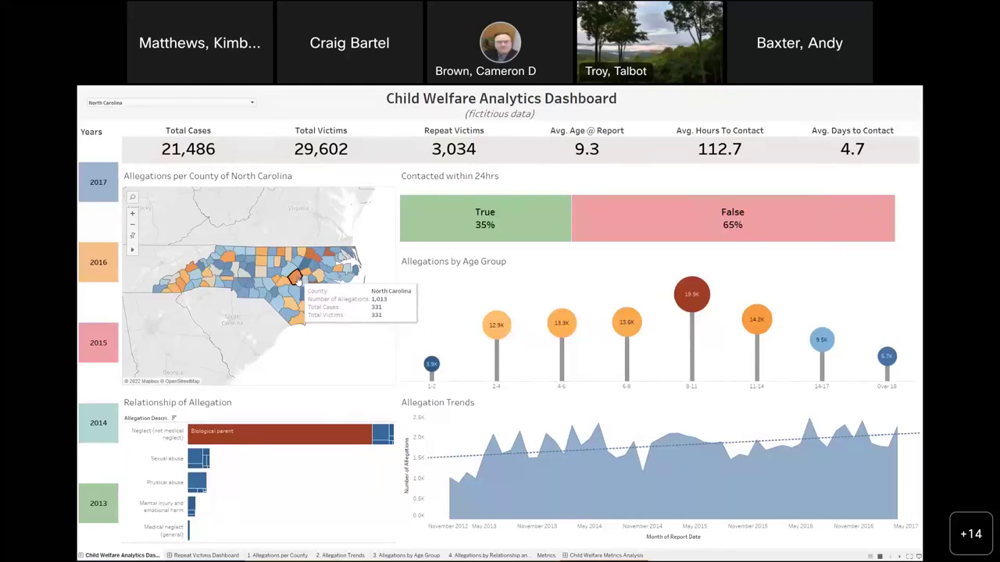
- Filter the dashboard to ages 8–11 contacted within 24hrs, then exit Presentation Mode
left_click(296, 279)
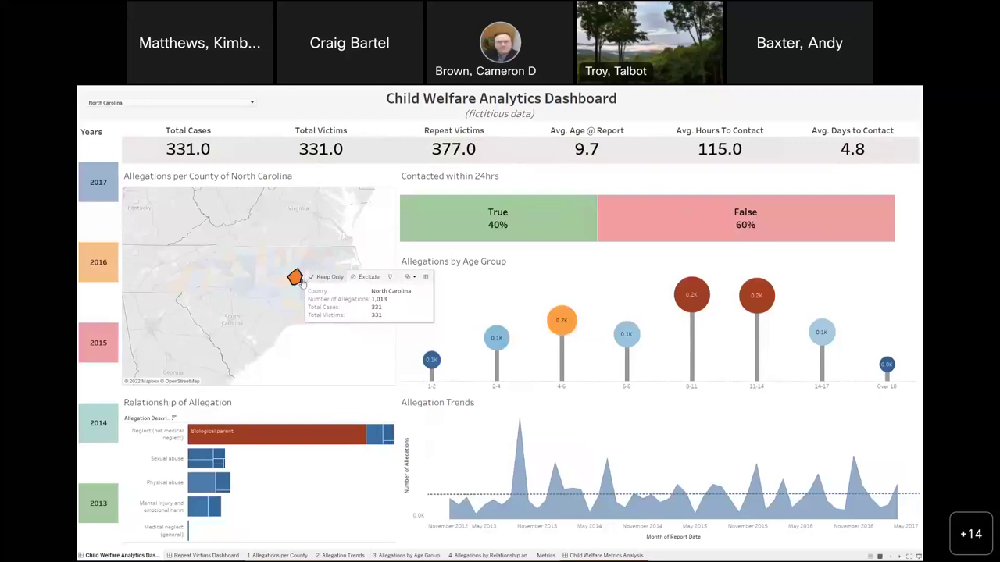
left_click(295, 279)
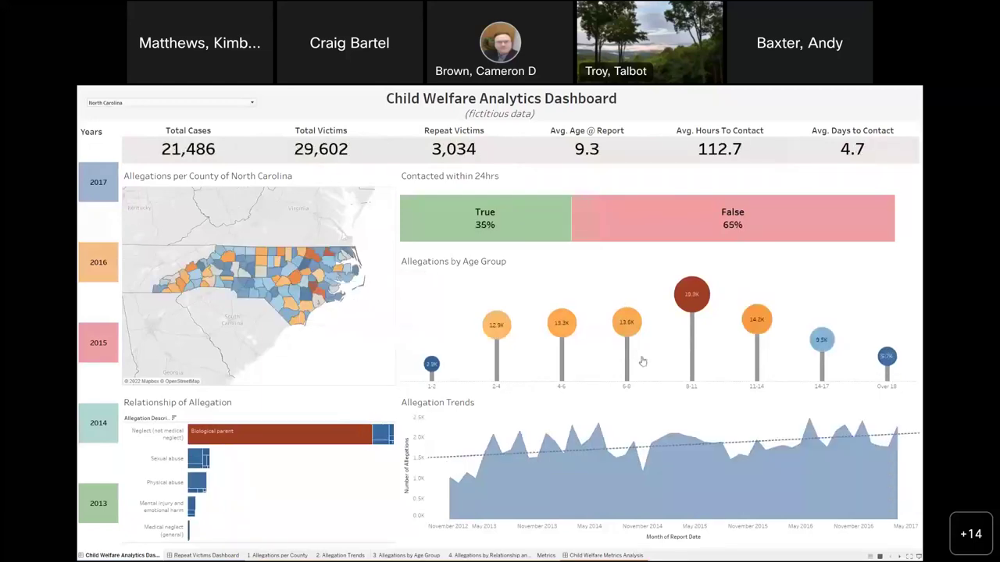
left_click(692, 386)
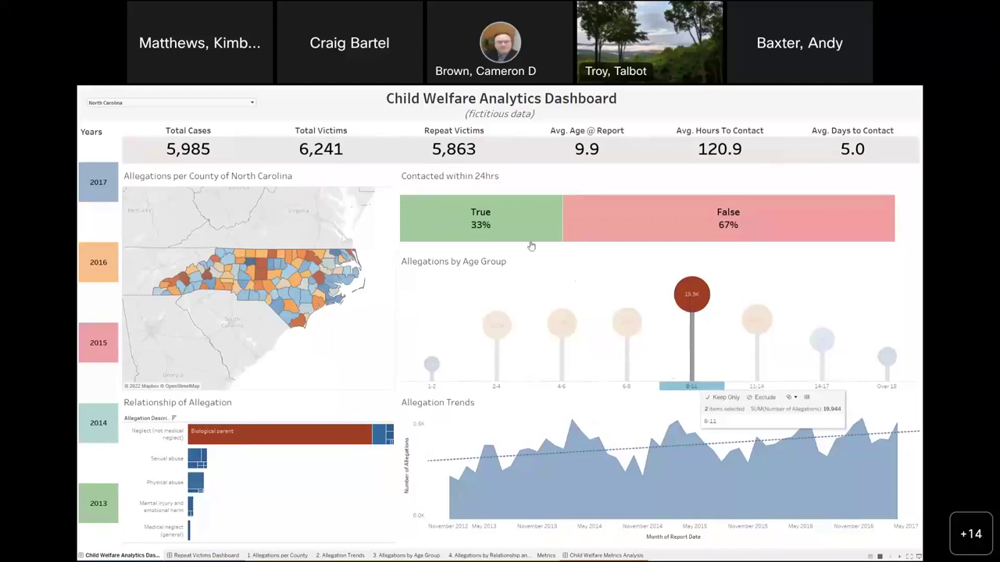
mouse_move(510, 222)
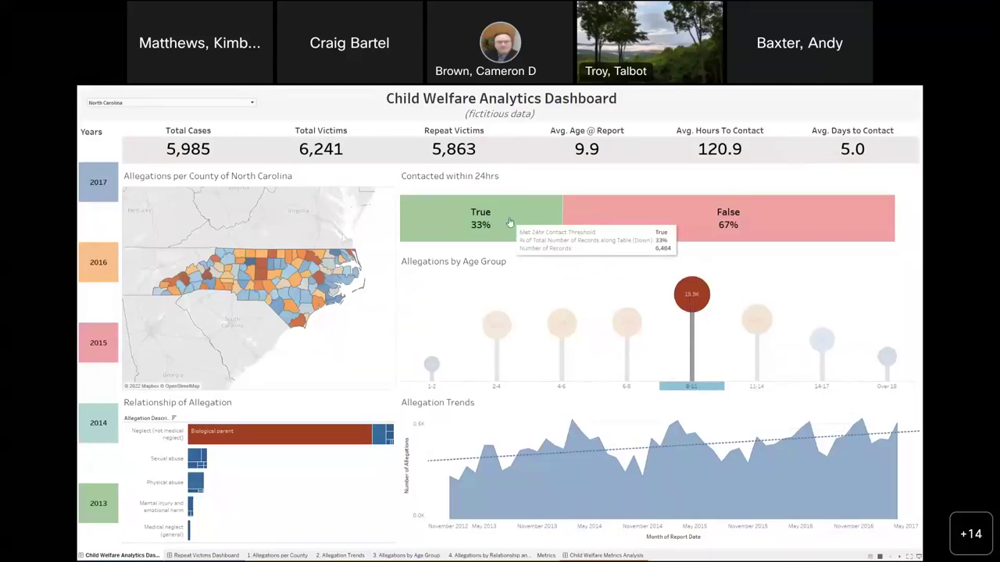
left_click(509, 222)
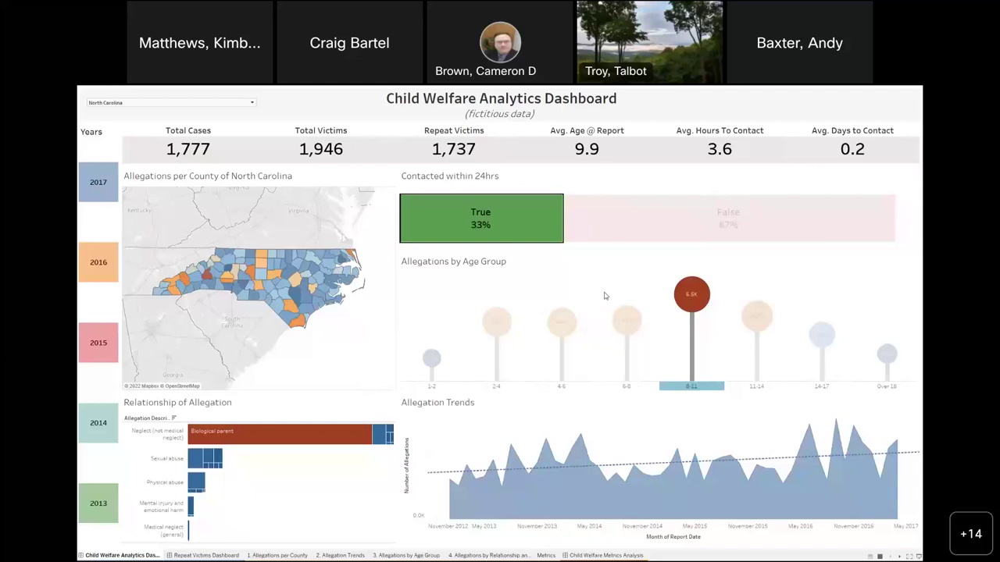
key("Escape")
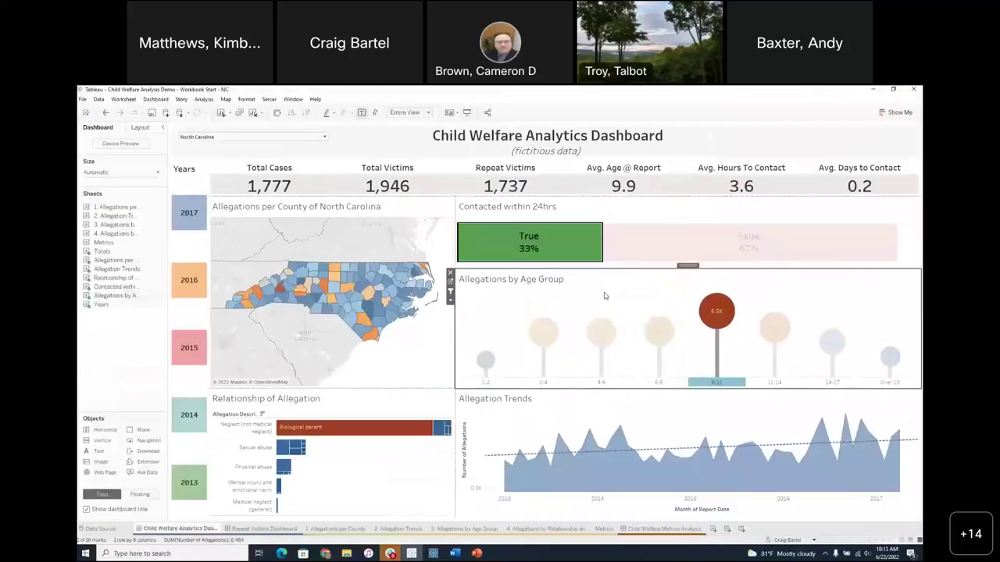
- Clear the 8-11 age selection to restore statewide totals and open the Server menu
left_click(604, 296)
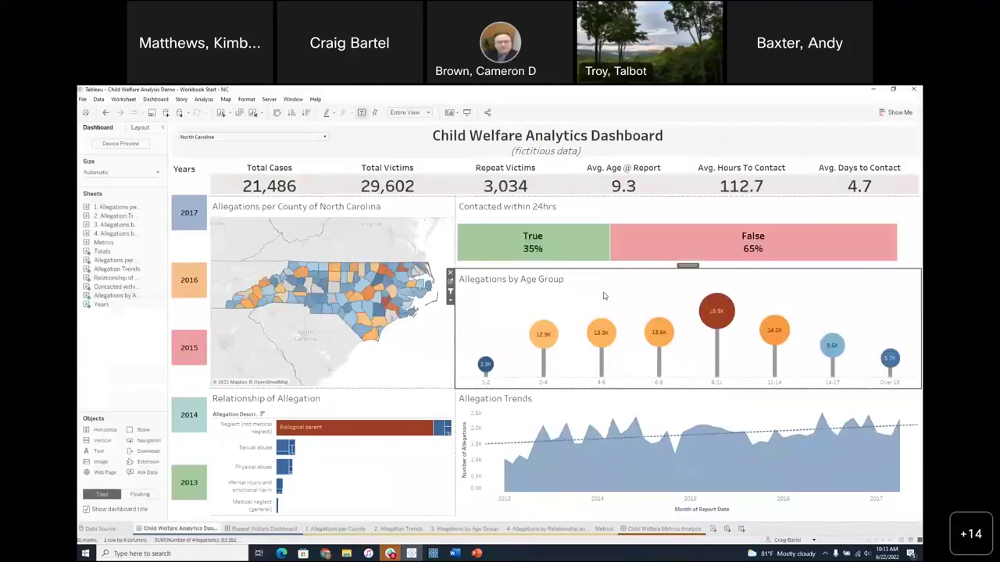
mouse_move(601, 234)
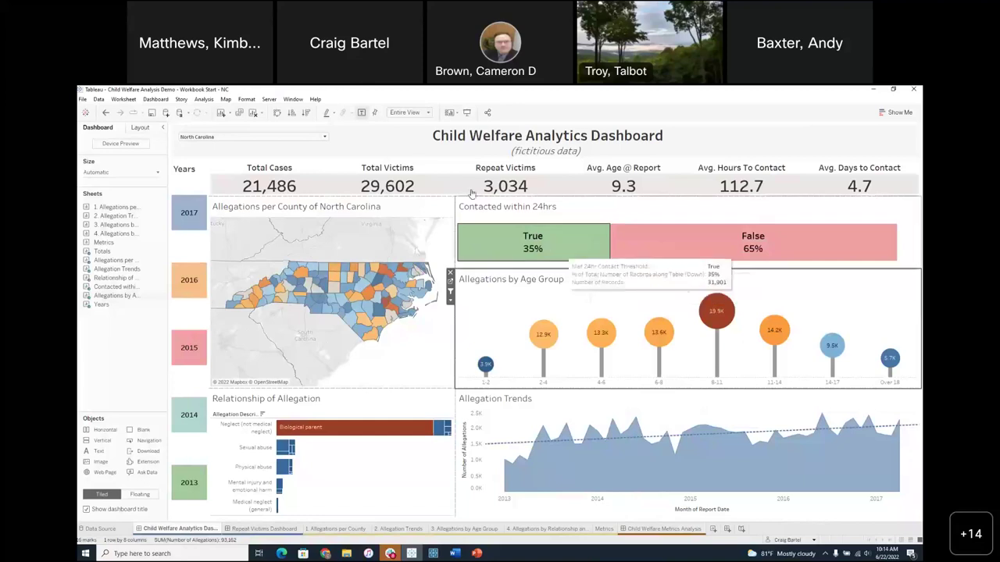
left_click(268, 100)
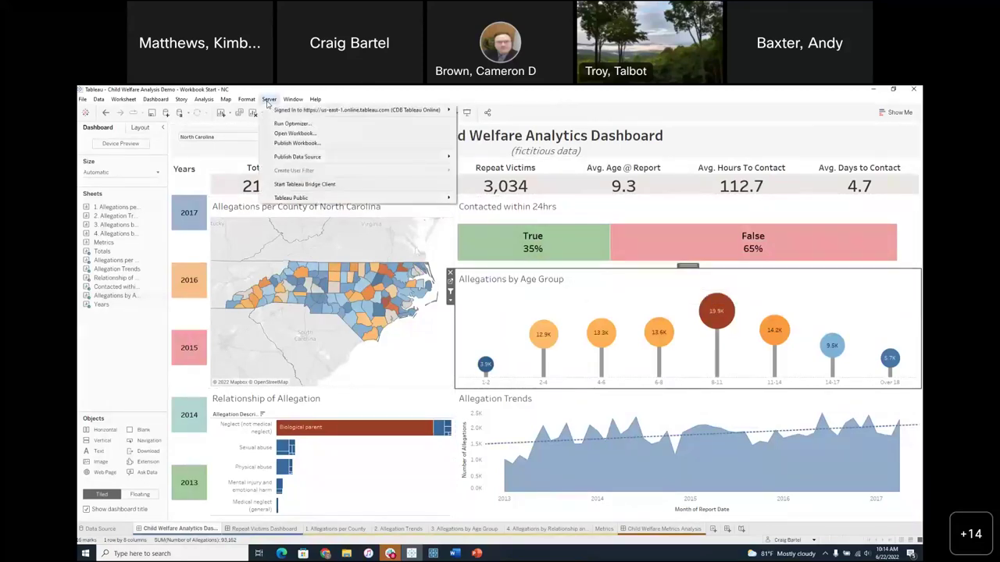
mouse_move(372, 114)
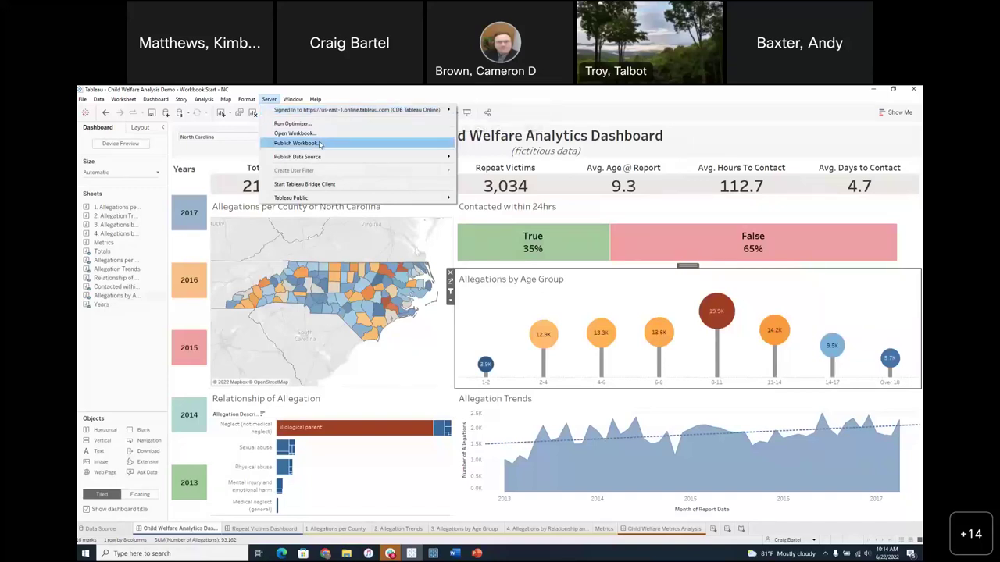
- Launch PointerFocus by searching 'point' in Windows, then dismiss its ring overlay
left_click(174, 554)
type("point")
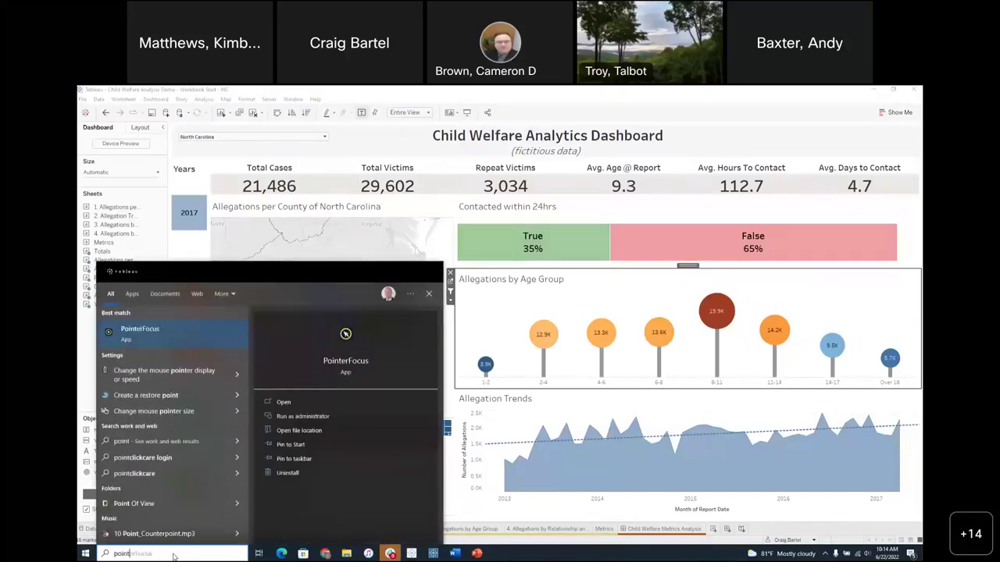
key("Return")
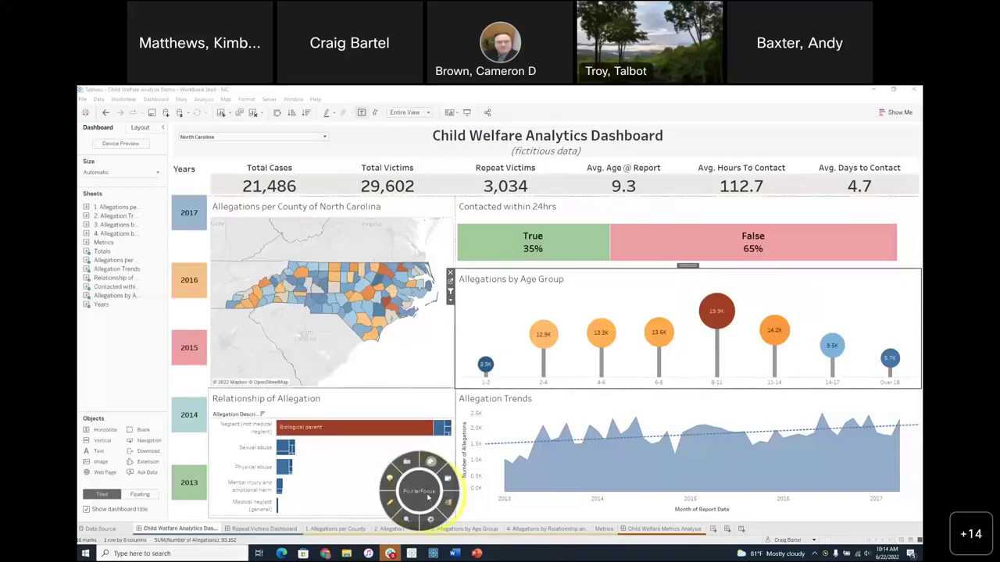
left_click(427, 497)
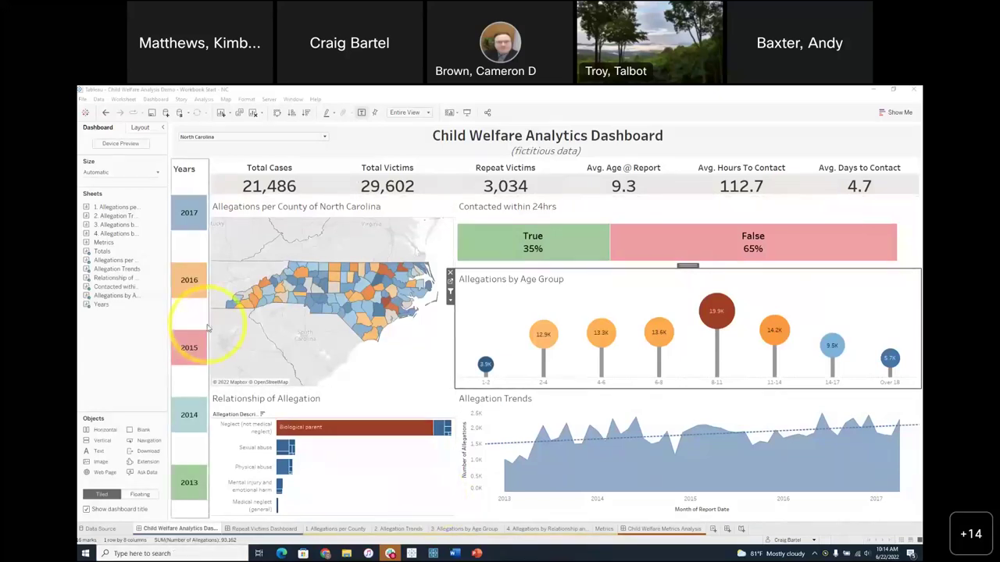
- Choose Server > Publish Workbook to bring up the Tableau Online publishing dialog
left_click(268, 99)
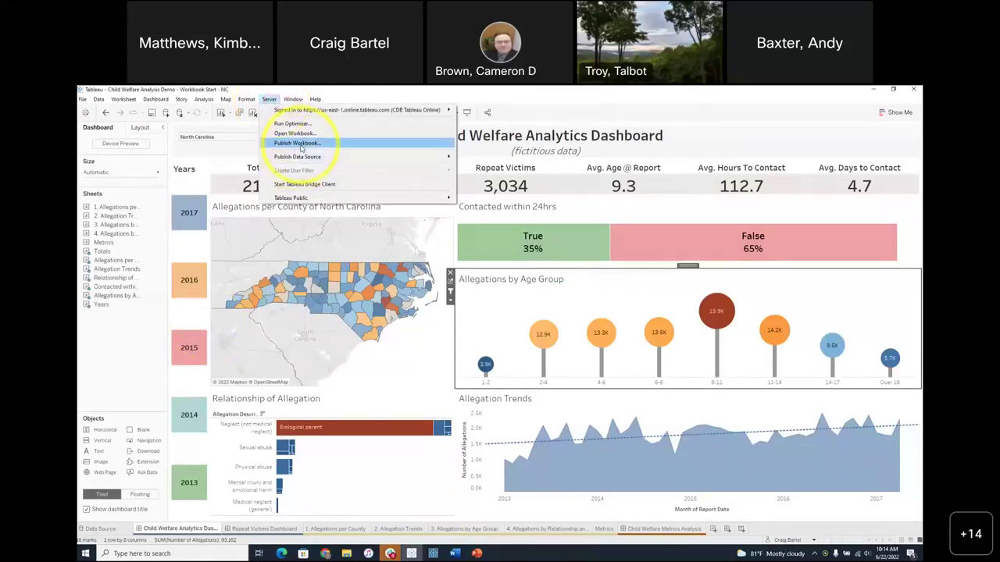
mouse_move(307, 161)
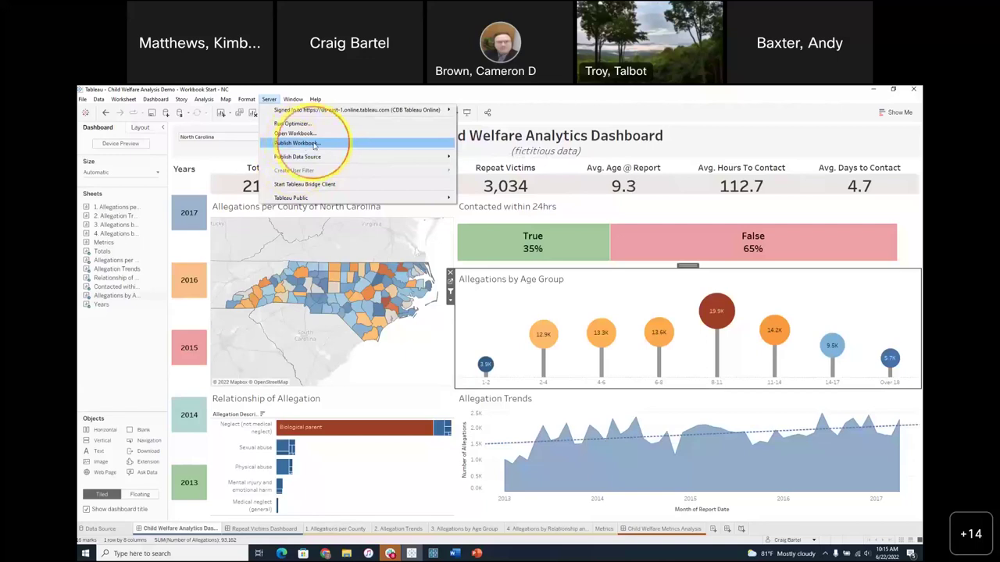
left_click(314, 145)
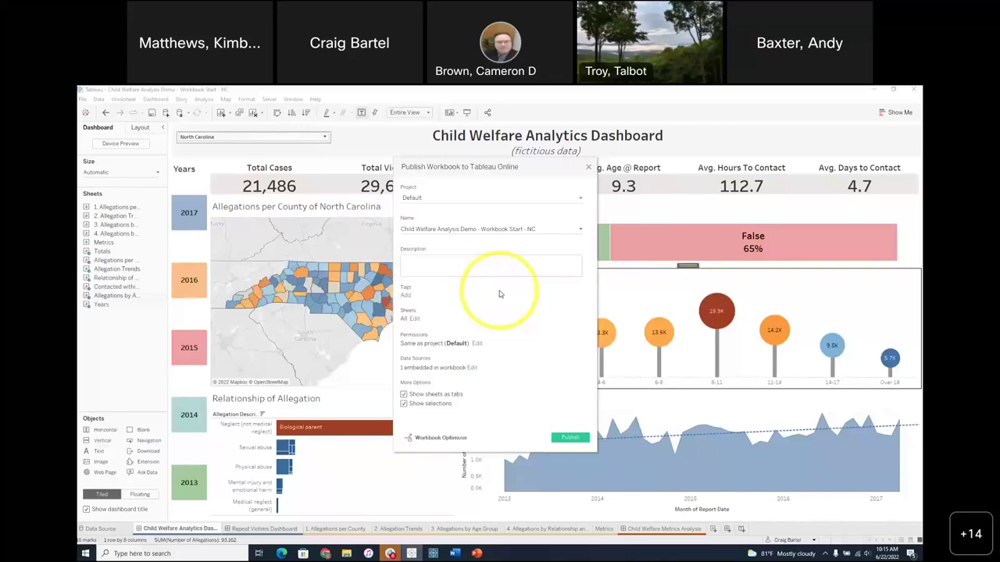
- Set the destination project to Test Content Folder under User100 Project
left_click(577, 199)
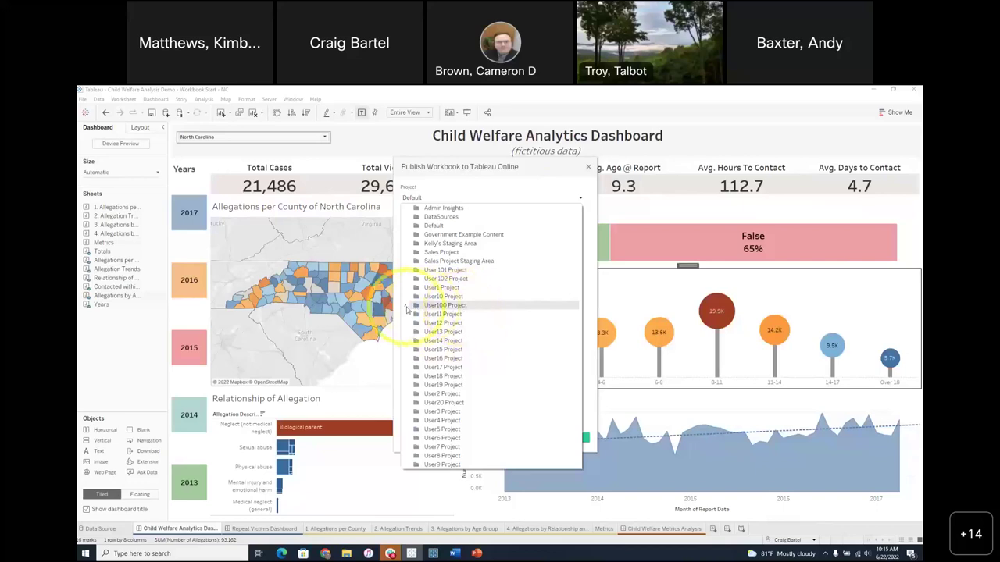
left_click(406, 307)
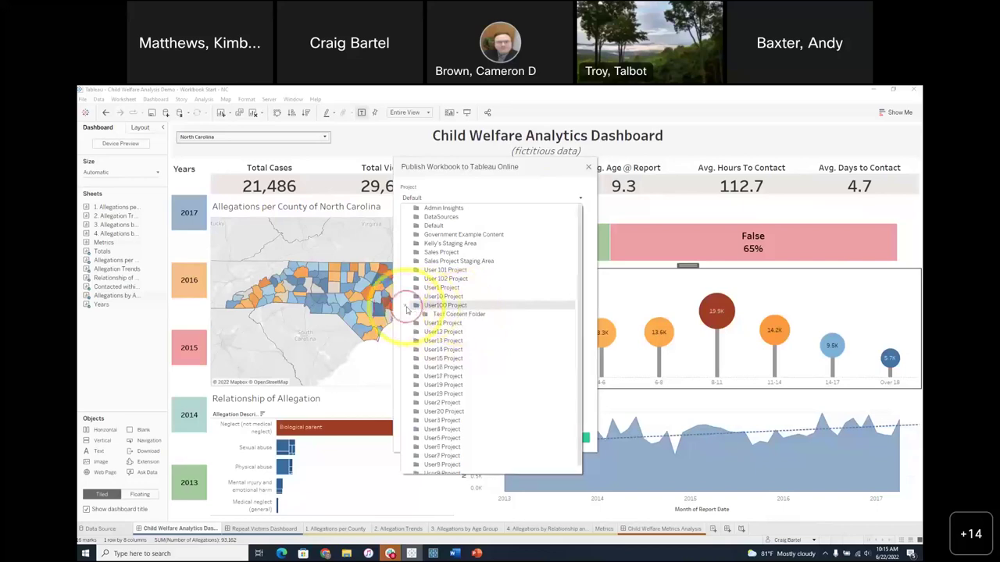
left_click(460, 314)
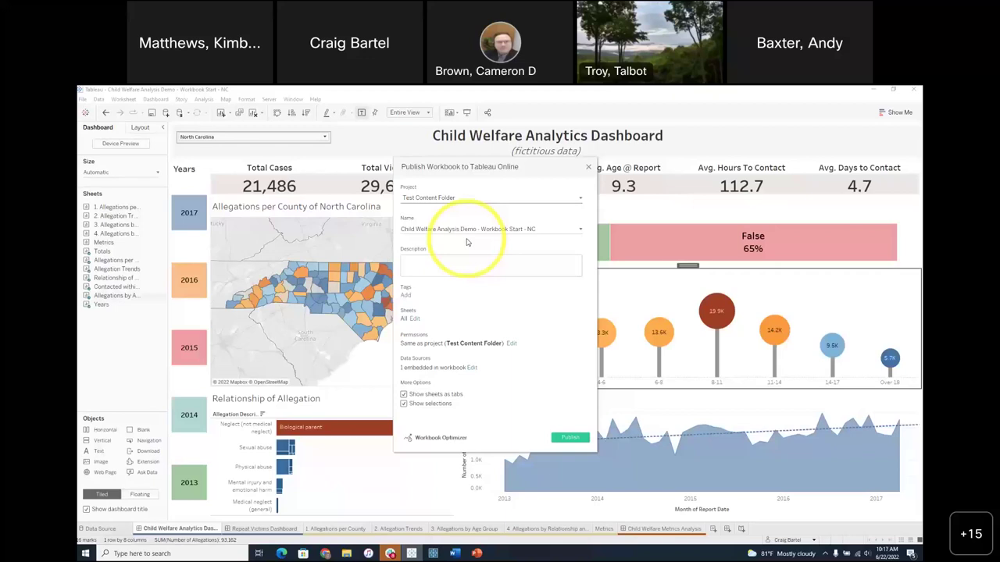
- Edit the workbook name so it ends in 'NC Webinar'
left_click(539, 229)
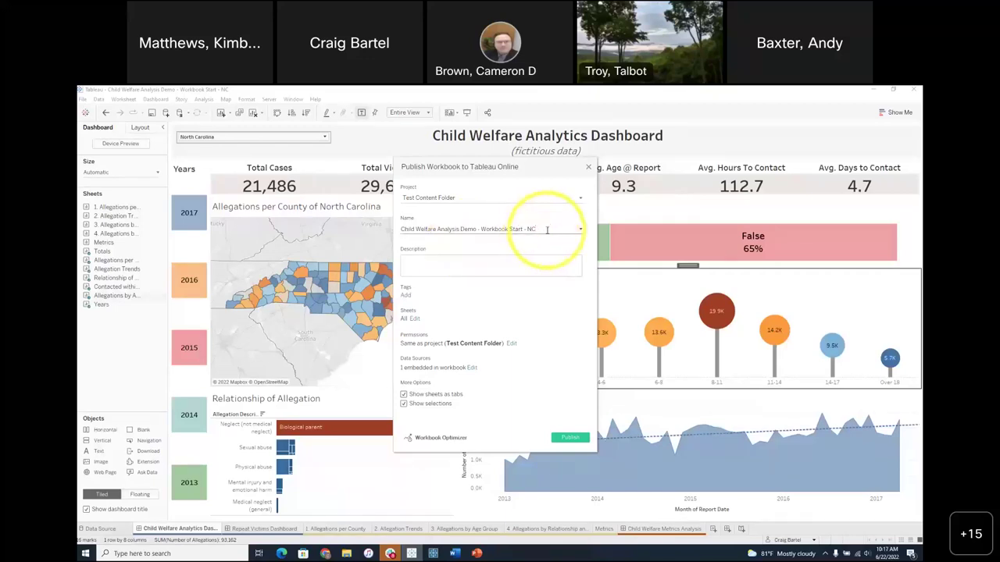
type("Welfar")
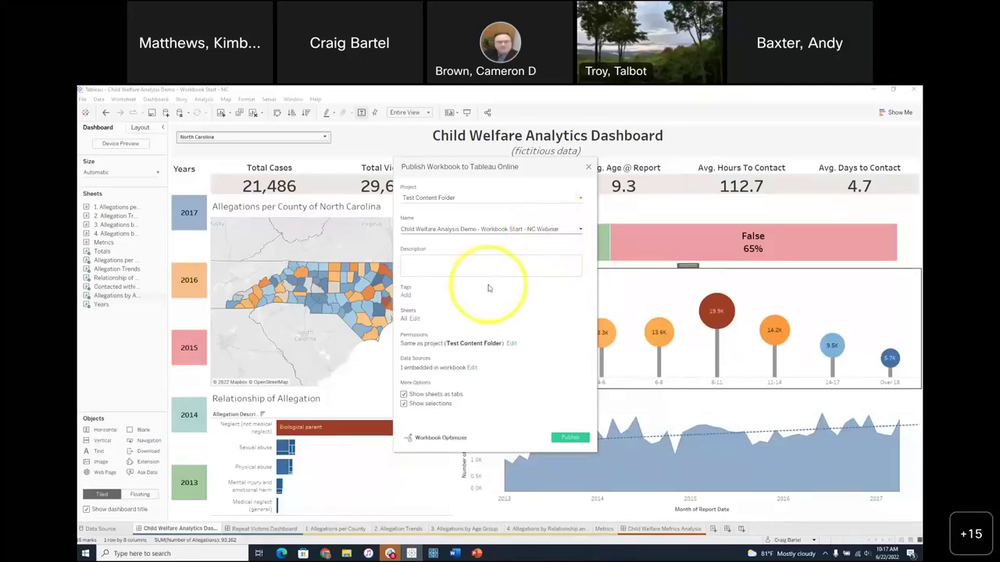
left_click(450, 259)
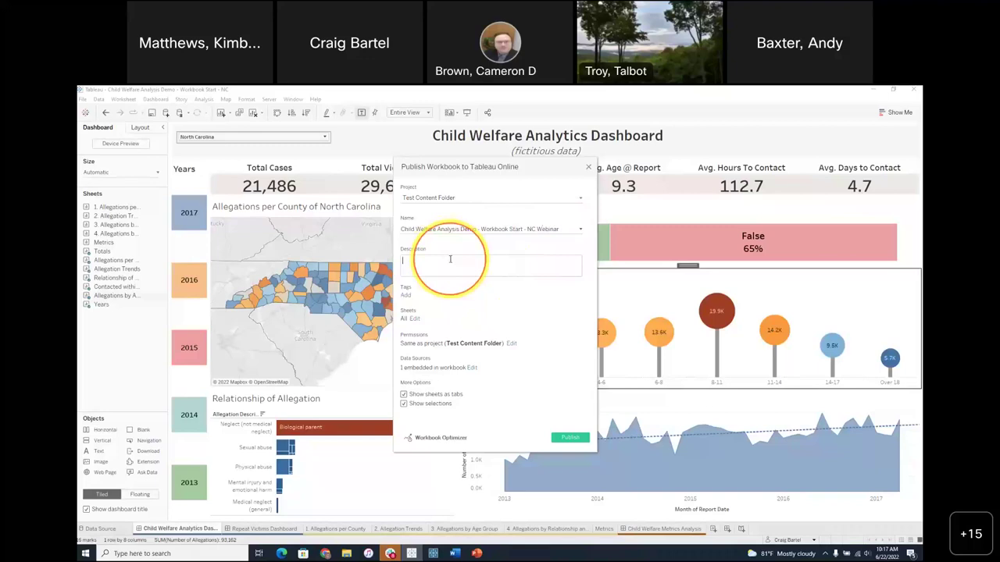
- Publish only the Child Welfare Analytics Dashboard, excluding Repeat Victims Dashboard and Metrics
left_click(415, 319)
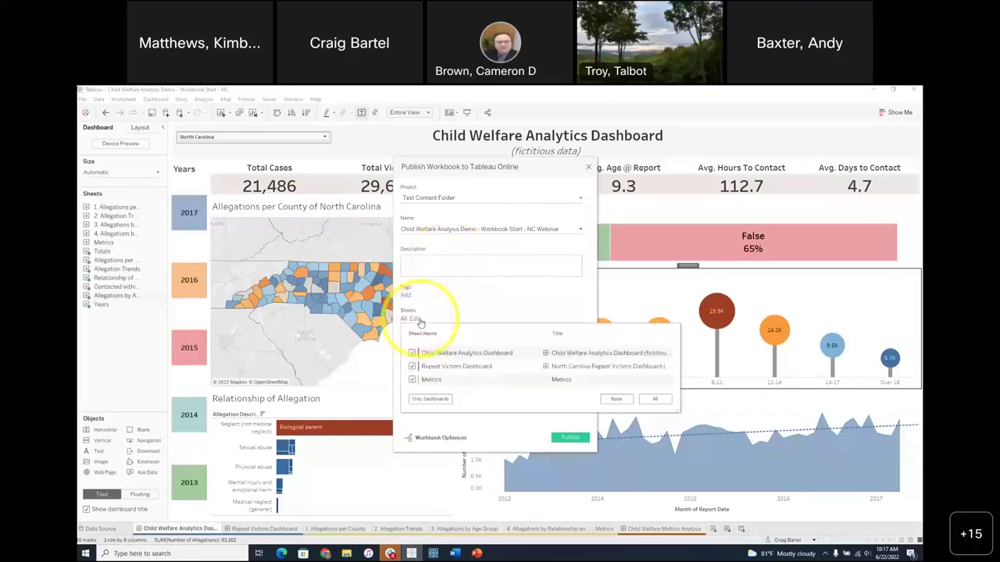
mouse_move(464, 380)
mouse_move(430, 373)
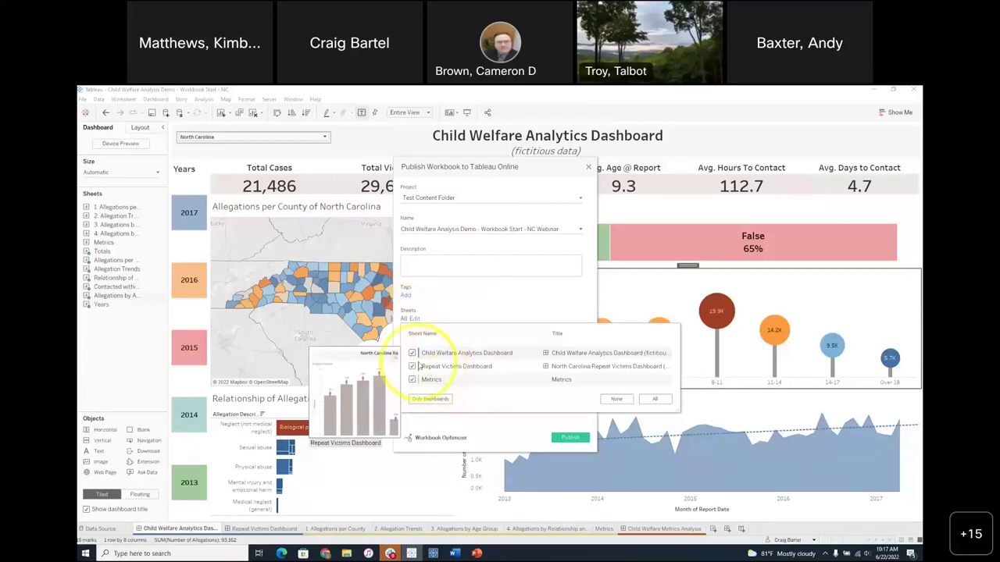
left_click(415, 369)
left_click(413, 380)
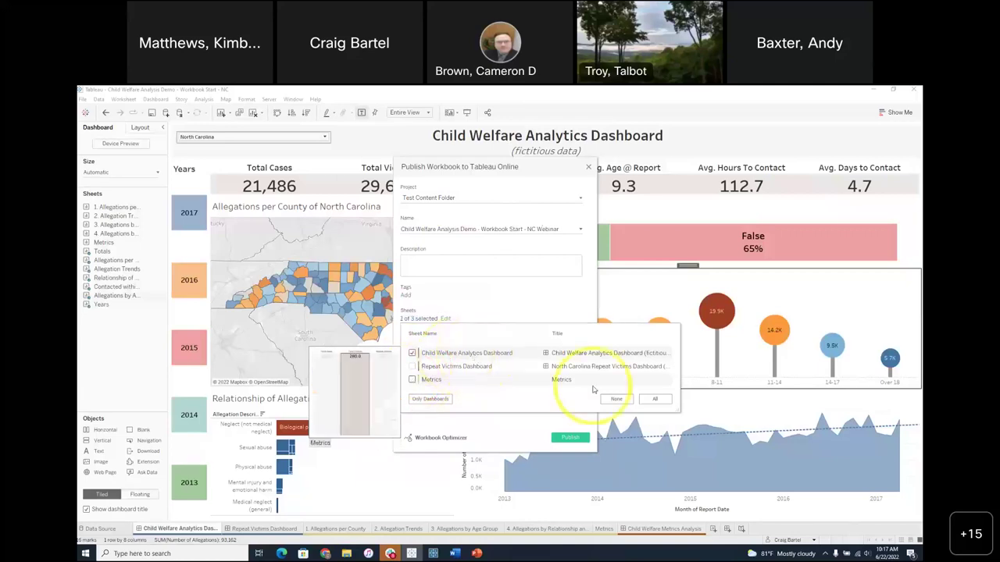
left_click(563, 322)
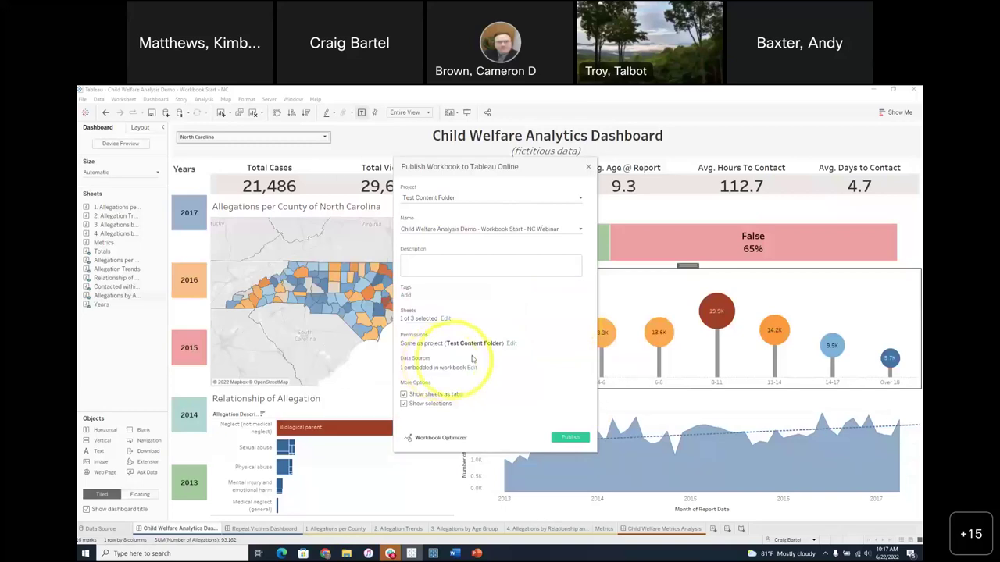
- Add a new permission rule and enlarge the Add/Edit Permissions window to list more groups
left_click(511, 344)
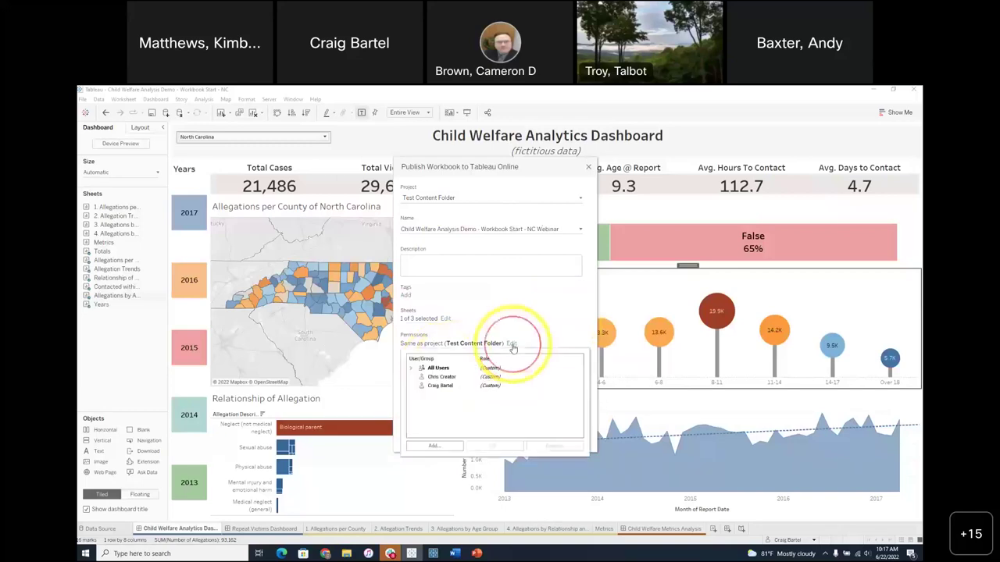
left_click(432, 446)
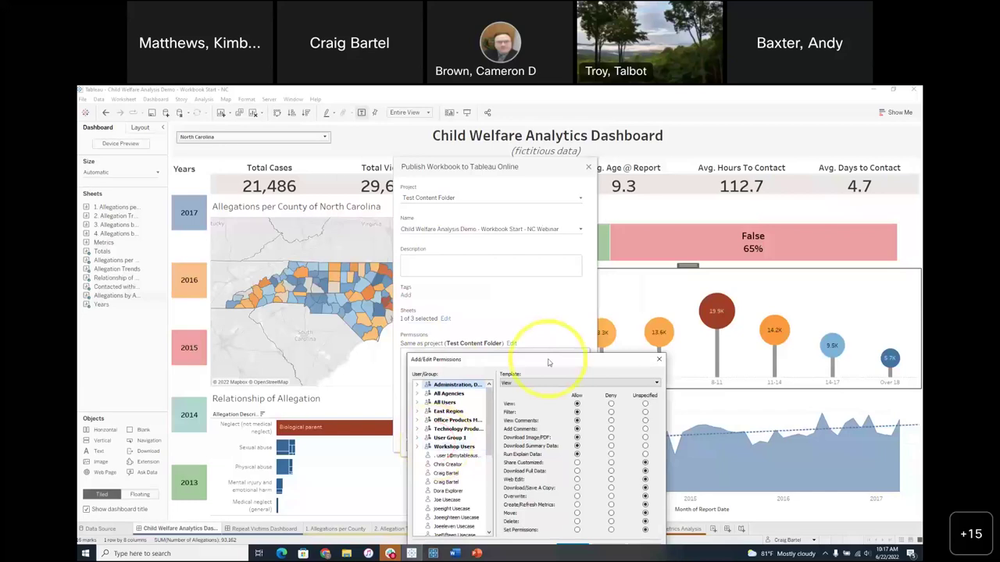
left_click_drag(548, 362, 519, 168)
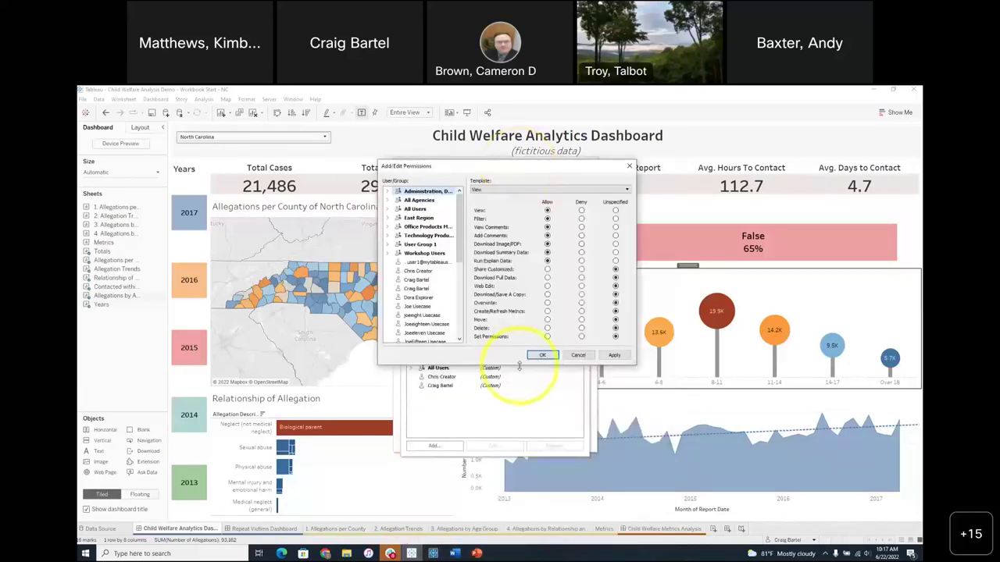
left_click_drag(519, 364, 534, 492)
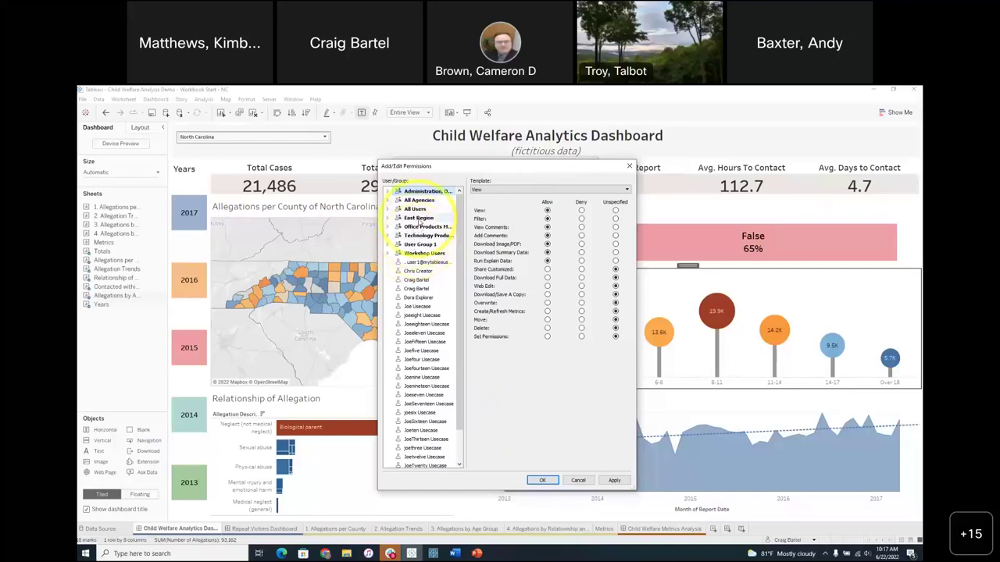
- Select the Technology group and set its Web Edit permission to Deny
left_click(422, 201)
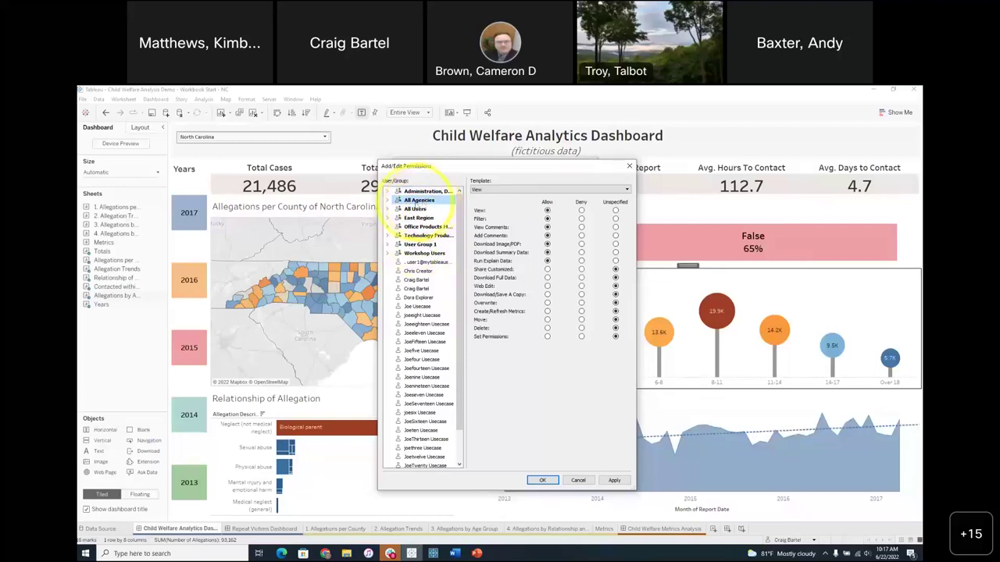
left_click(418, 218)
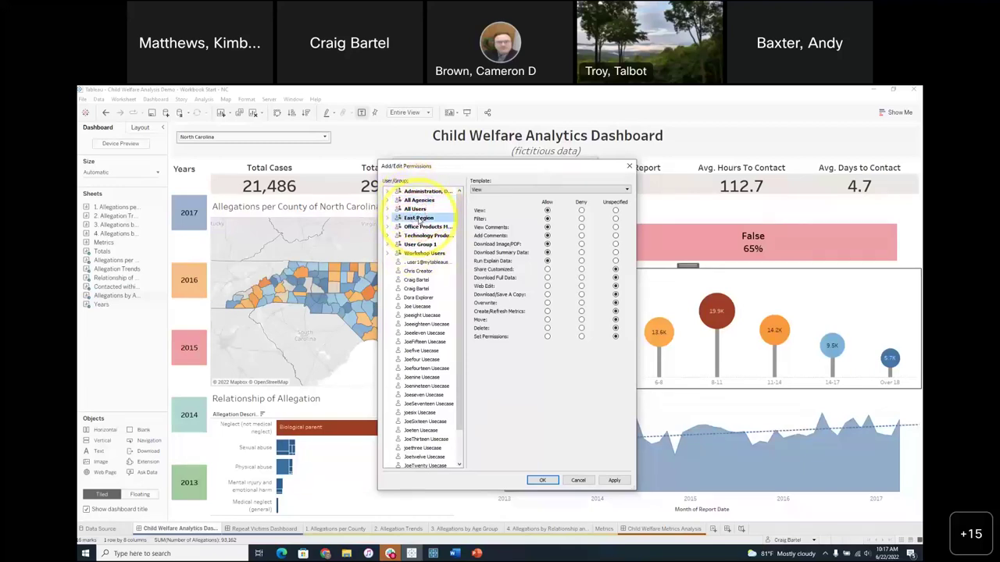
left_click(427, 236)
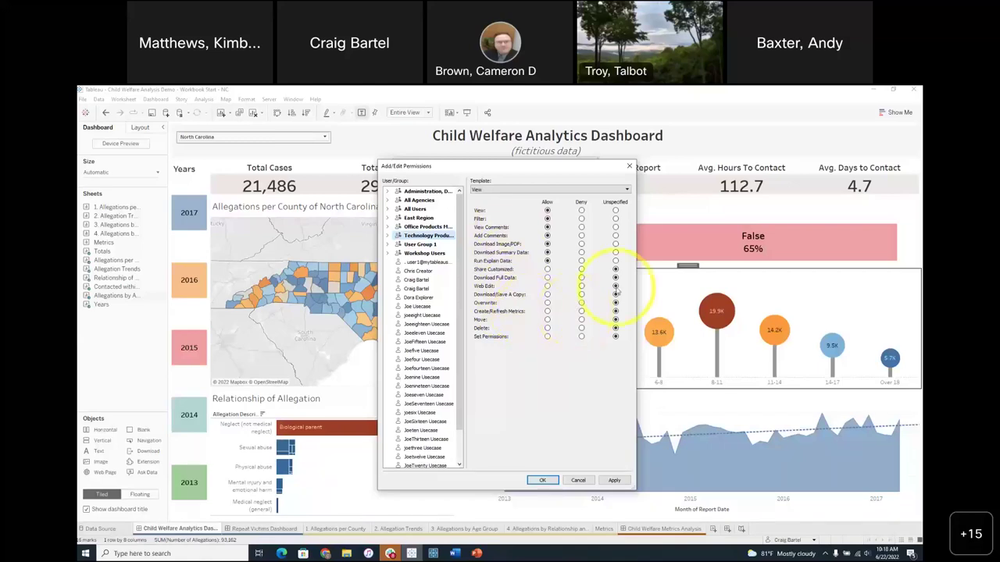
left_click(581, 287)
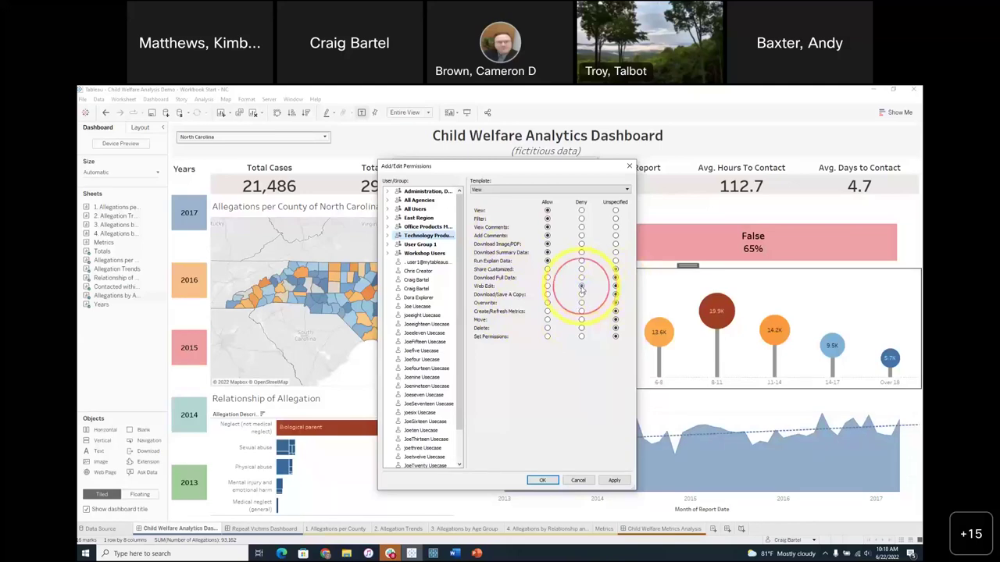
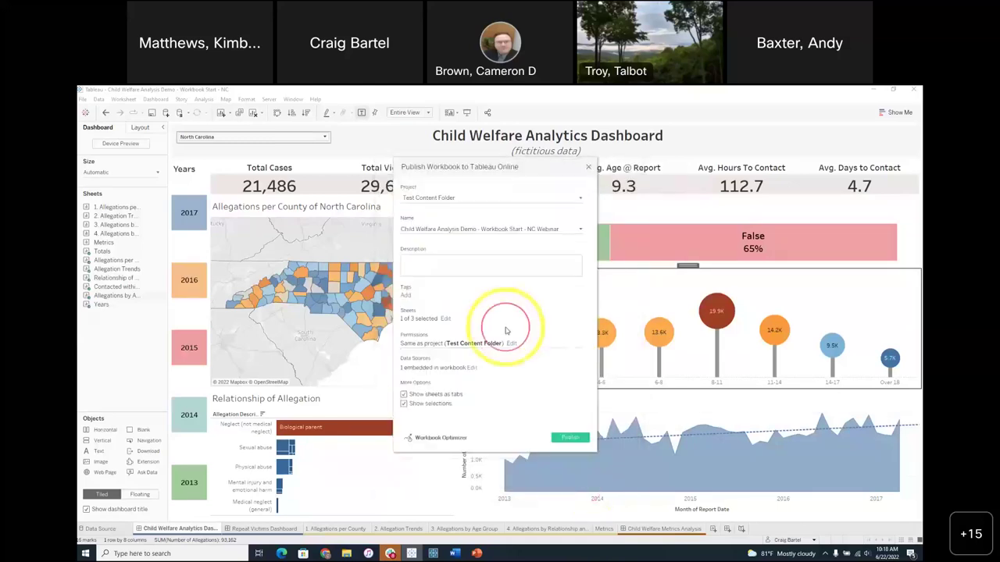
- Leave the data source publish type as Embedded in workbook and close the Publish Workbook dialog unpublished
left_click(471, 367)
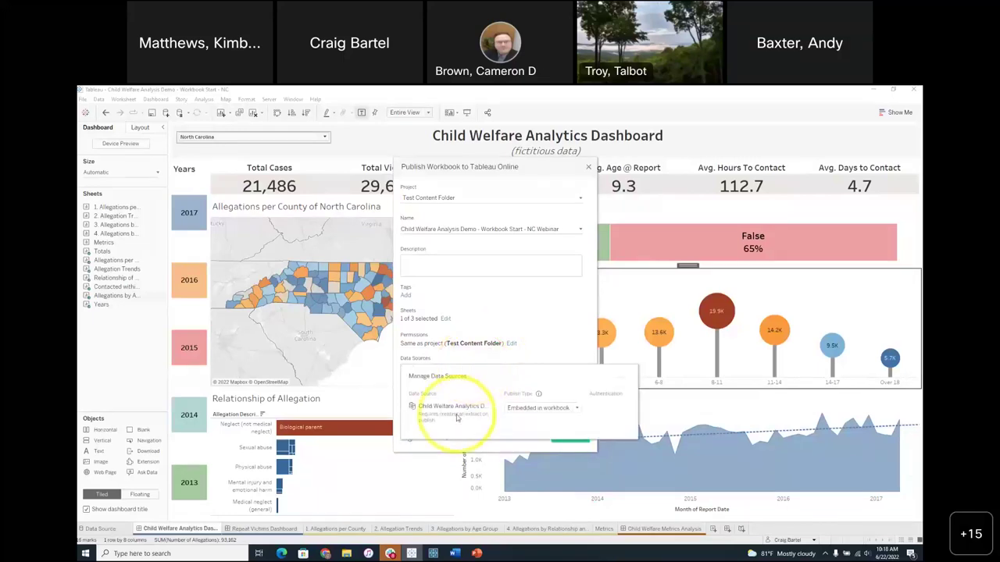
left_click(576, 409)
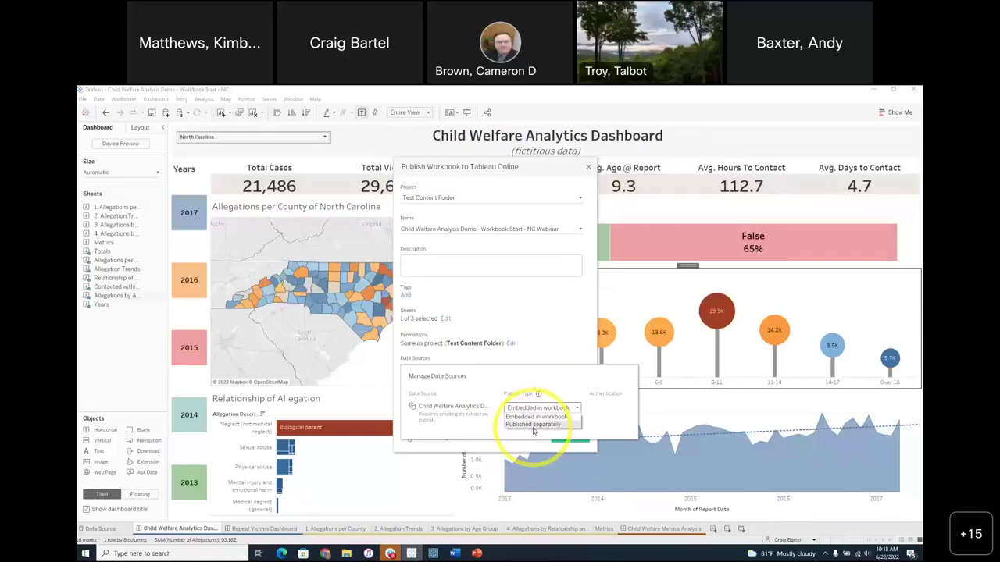
left_click(584, 384)
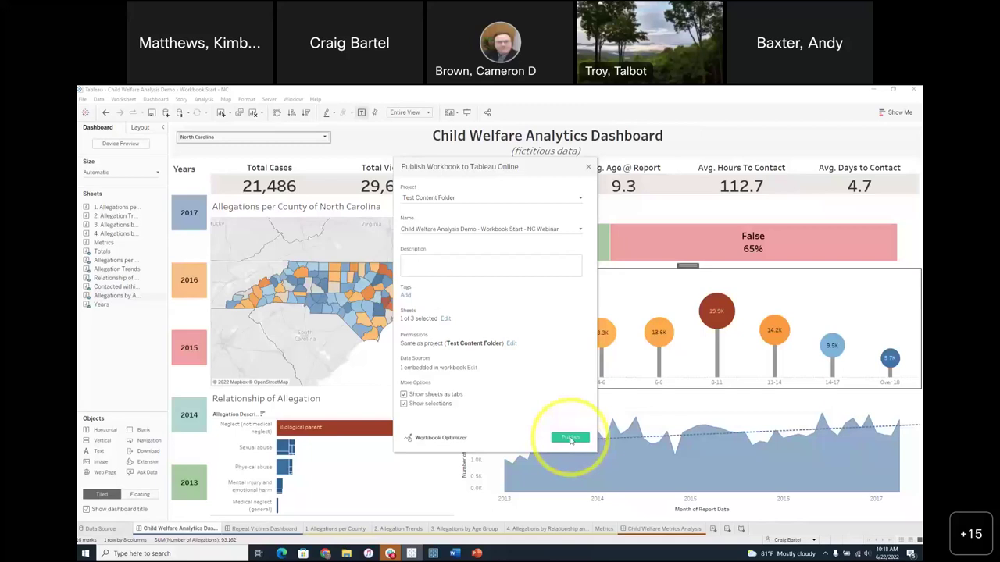
left_click(588, 169)
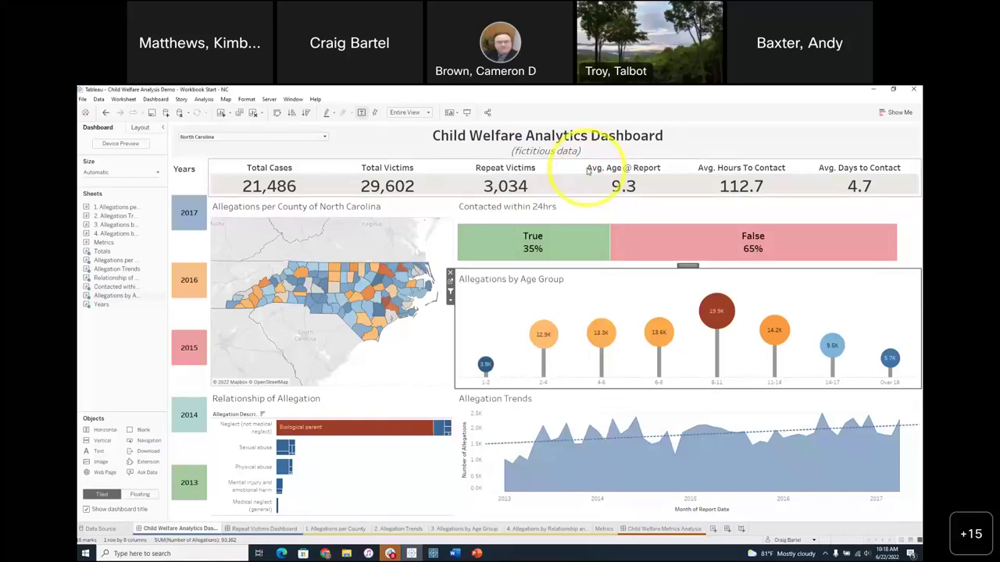
- Bring Chrome forward on the Home - Tableau Online tab and scroll through it
mouse_move(325, 554)
left_click(351, 539)
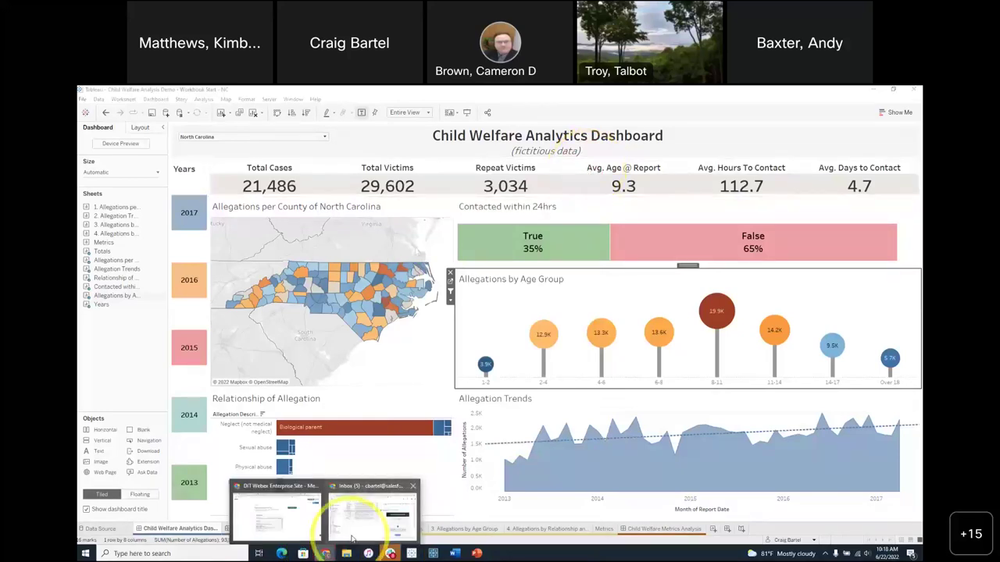
left_click(238, 94)
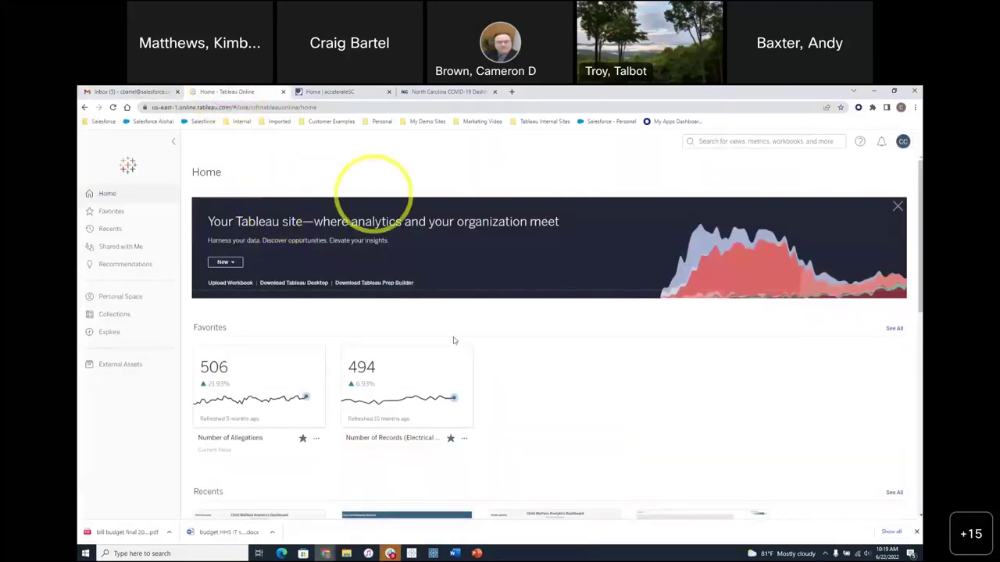
scroll(571, 415, "down", 2)
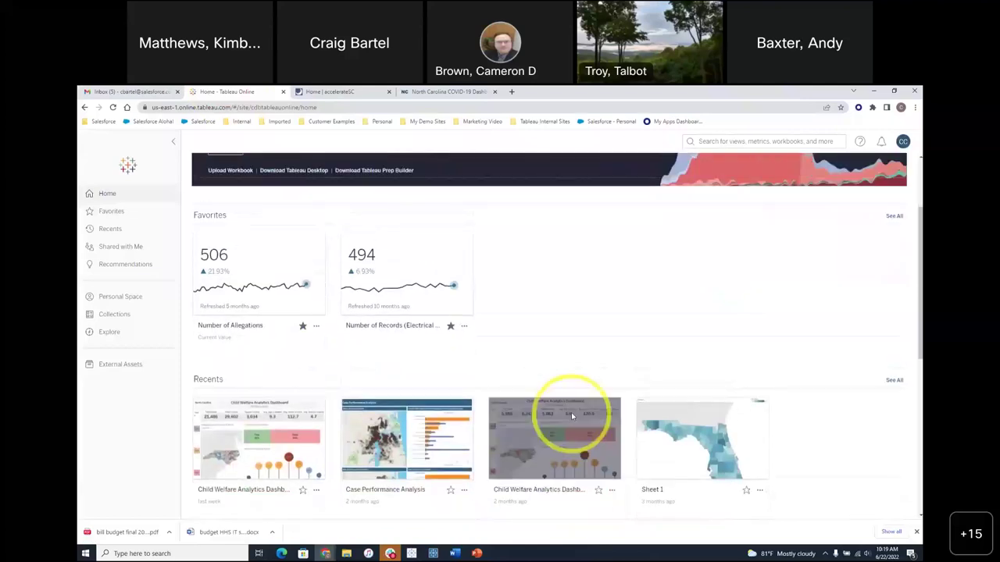
scroll(571, 415, "up", 2)
- Search the site for 'child wel' to preview matches, then dismiss the results
left_click(722, 141)
type("chi")
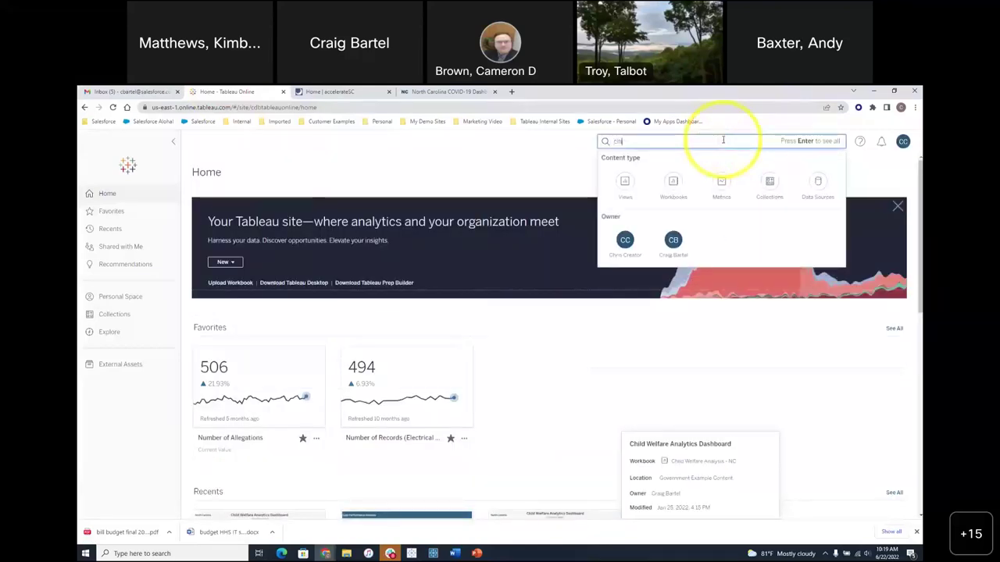
type("ld web")
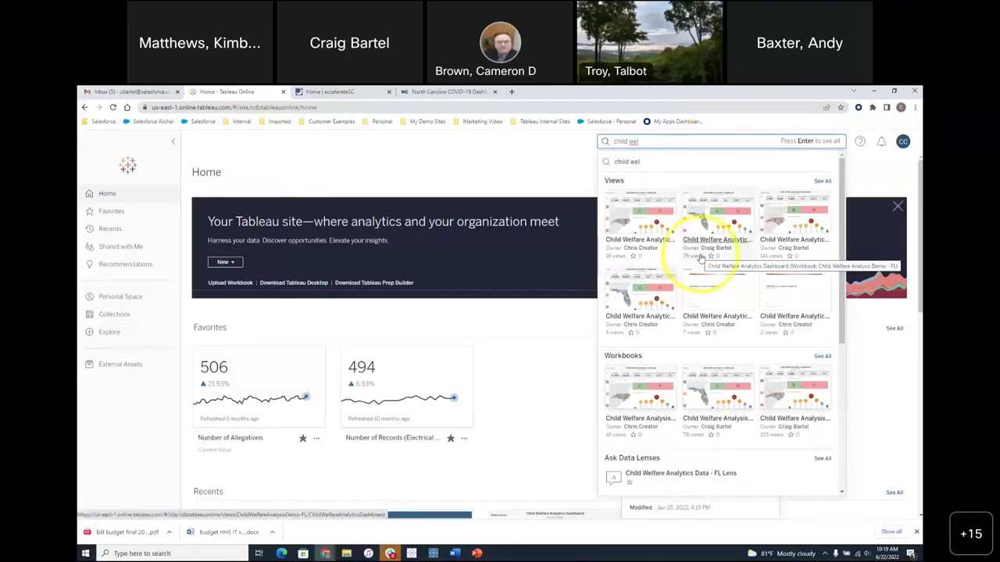
key("Escape")
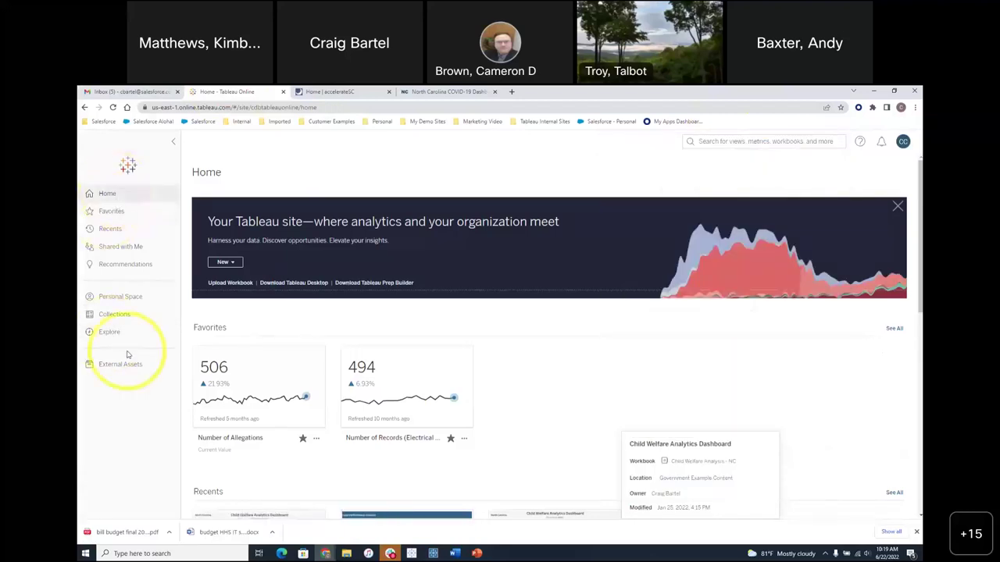
key("alt+Tab")
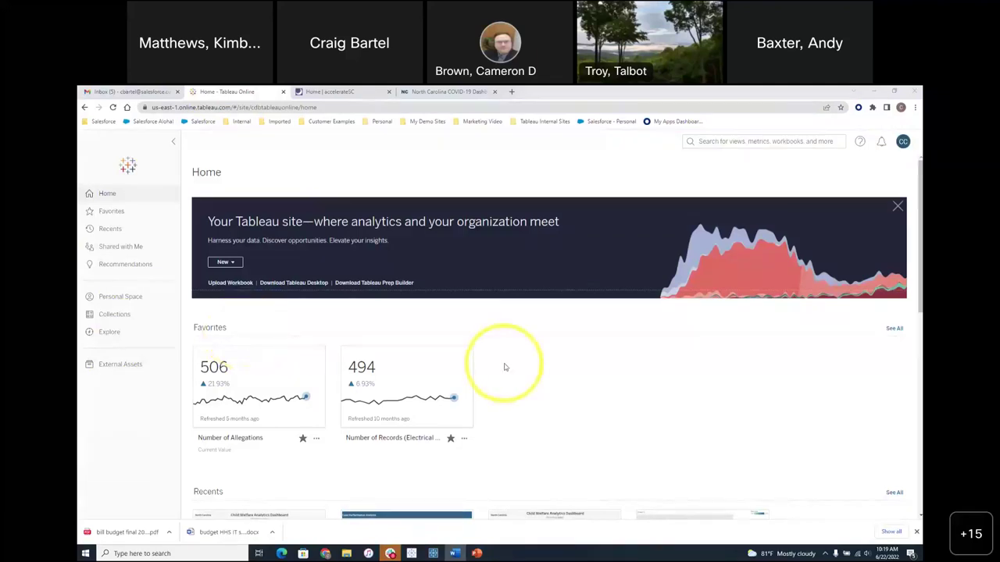
scroll(506, 368, "down", 3)
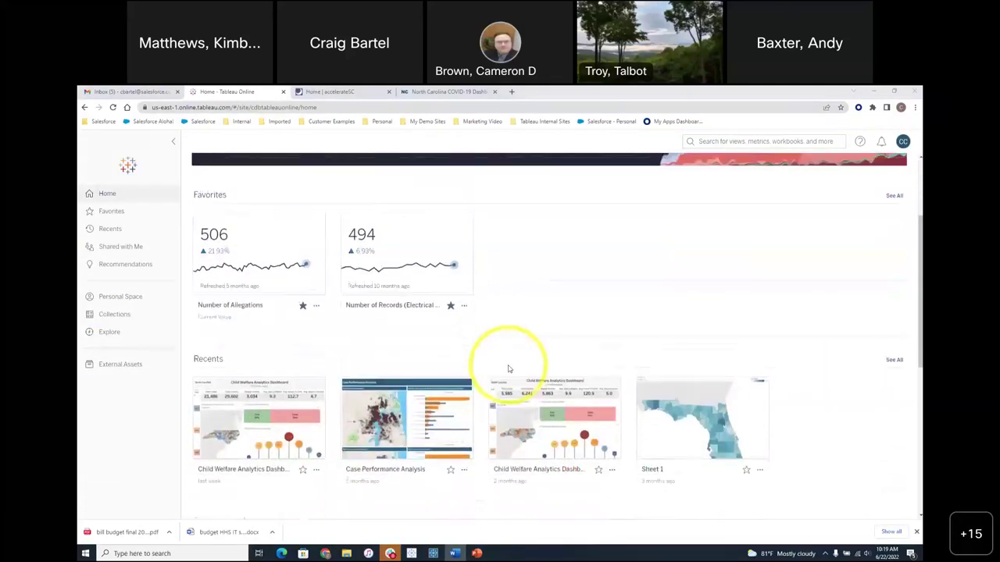
scroll(508, 369, "up", 2)
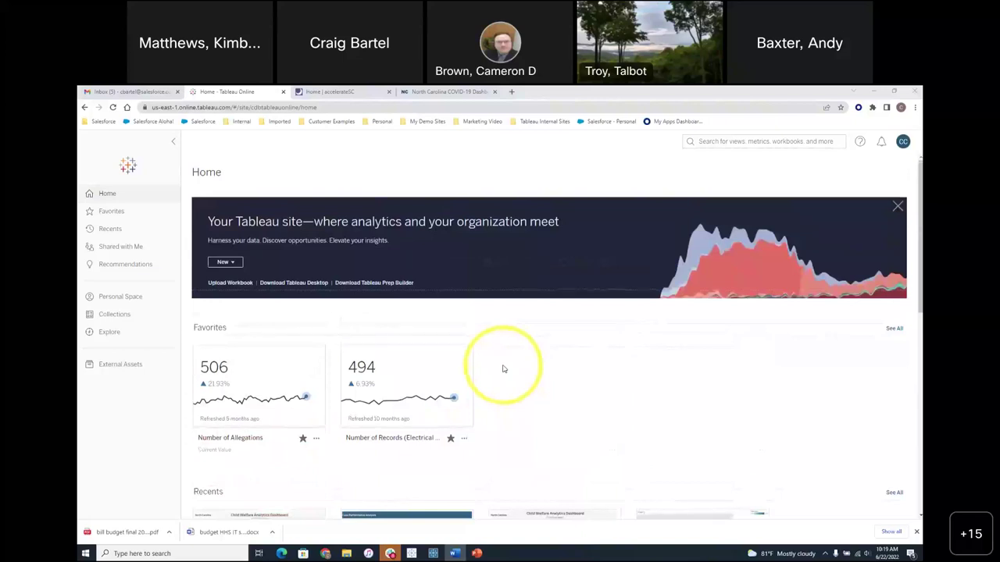
scroll(502, 368, "down", 1)
scroll(406, 360, "up", 1)
mouse_move(270, 347)
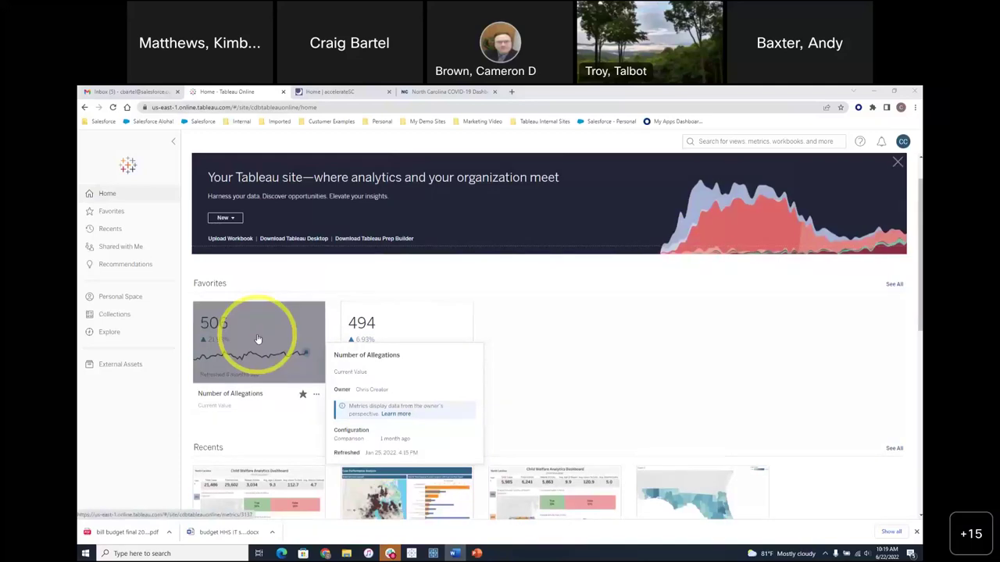
mouse_move(391, 340)
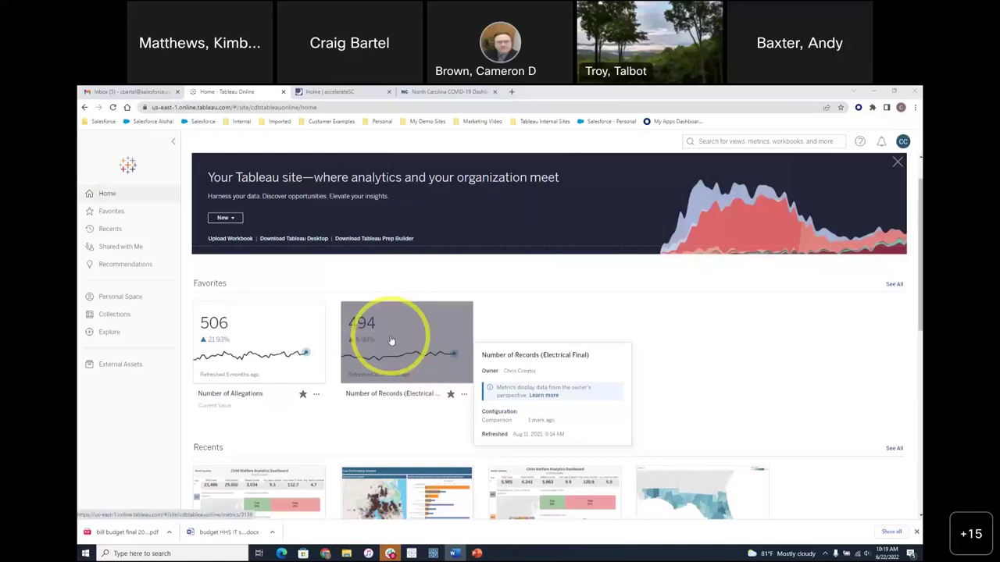
scroll(392, 340, "down", 2)
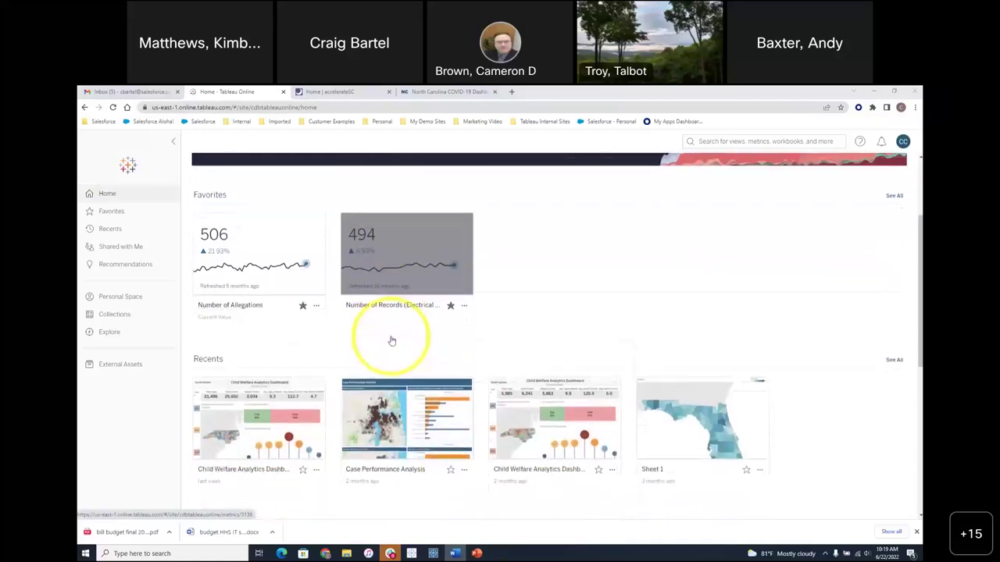
scroll(391, 341, "up", 2)
scroll(391, 341, "down", 1)
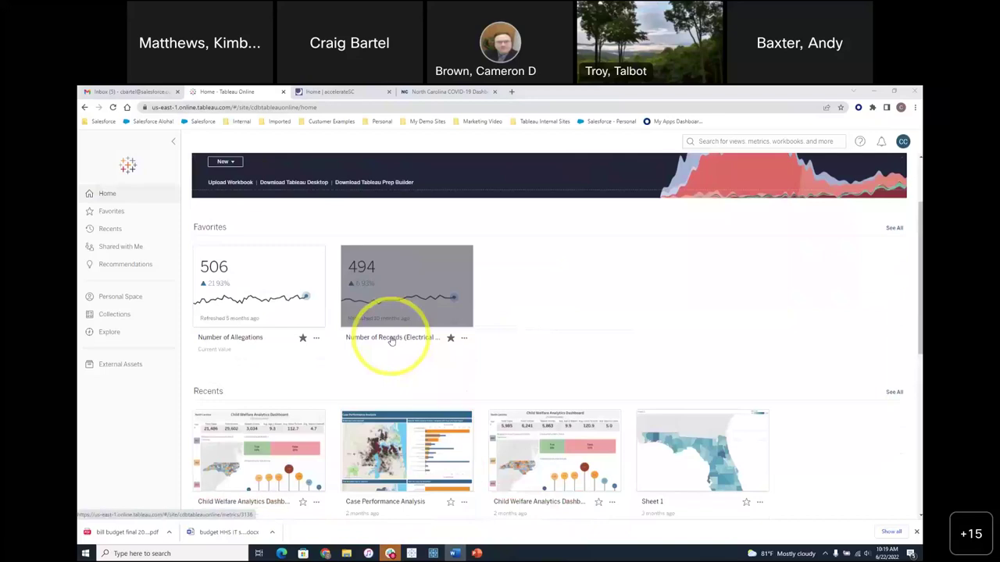
scroll(392, 340, "down", 2)
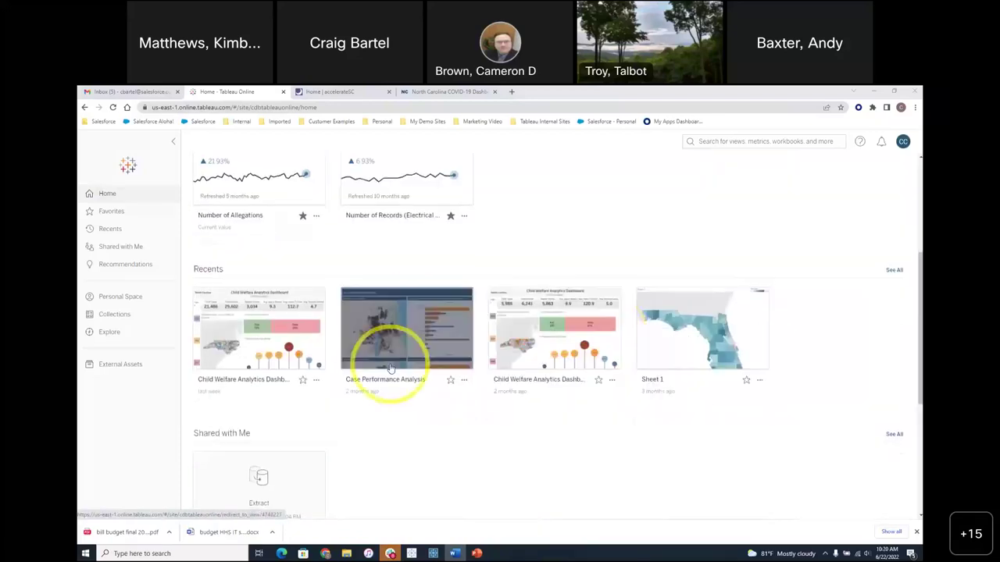
scroll(384, 359, "down", 1)
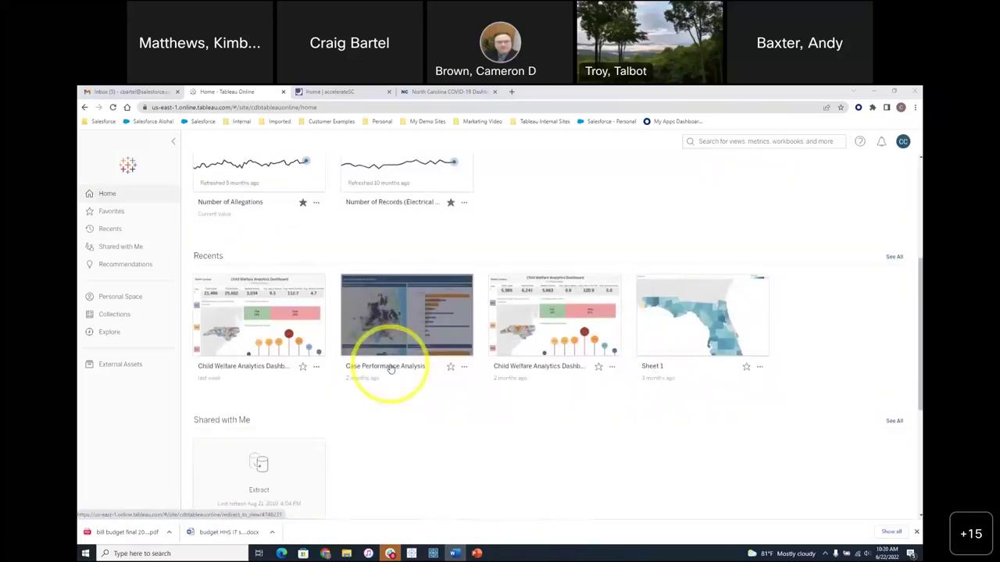
scroll(259, 316, "down", 2)
scroll(258, 316, "down", 1)
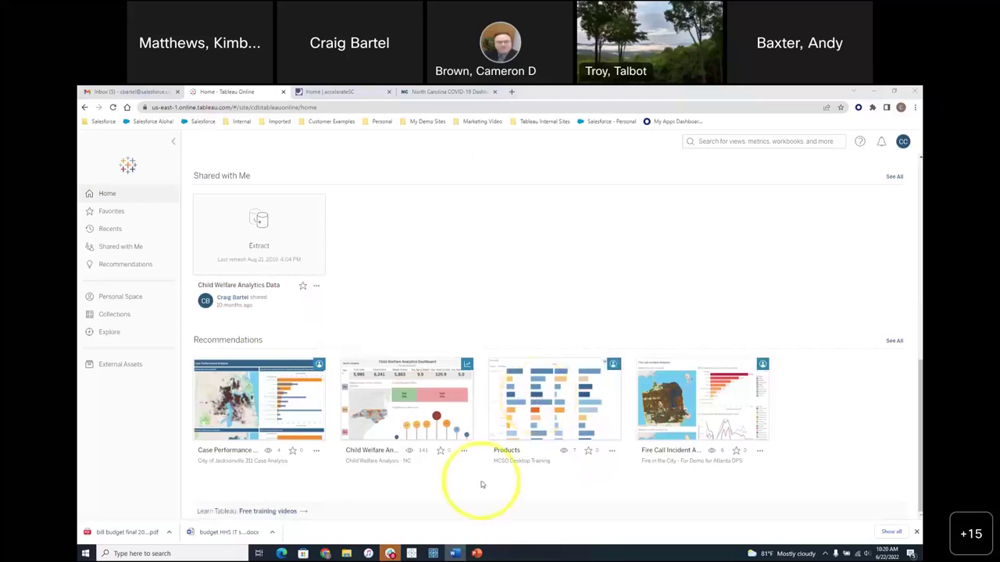
scroll(477, 422, "up", 10)
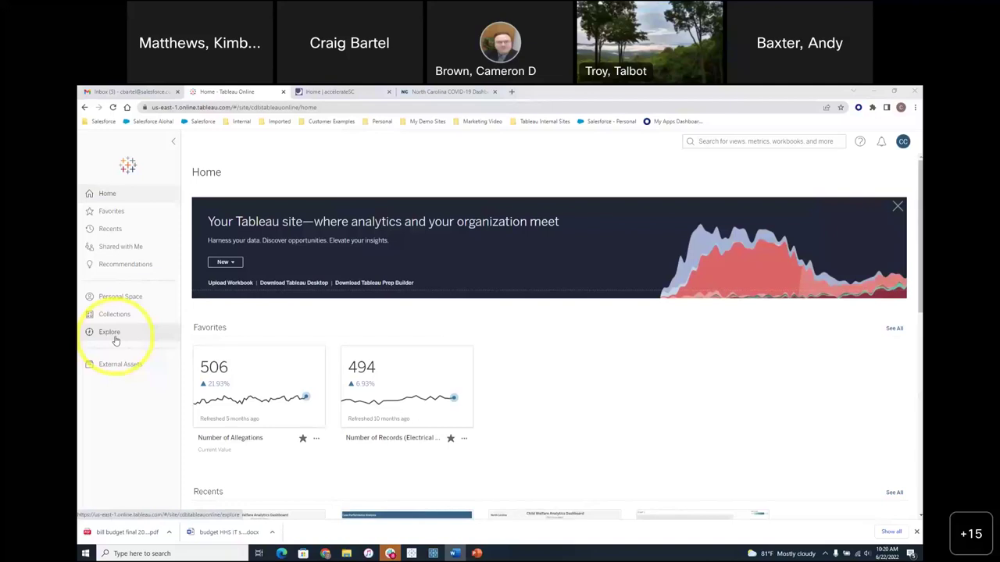
- Browse the Explore page's top-level project cards and open User100 Project
left_click(114, 339)
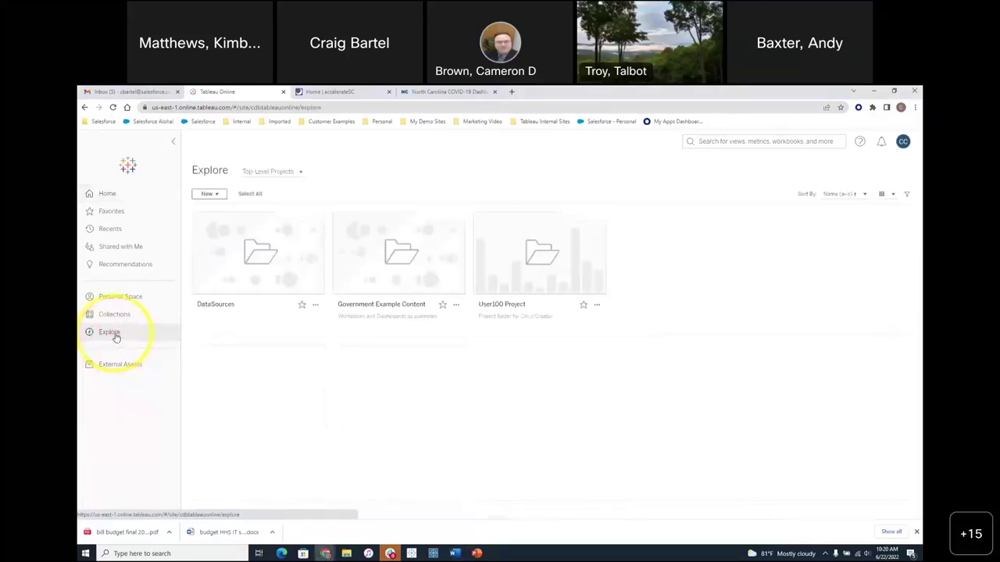
mouse_move(479, 238)
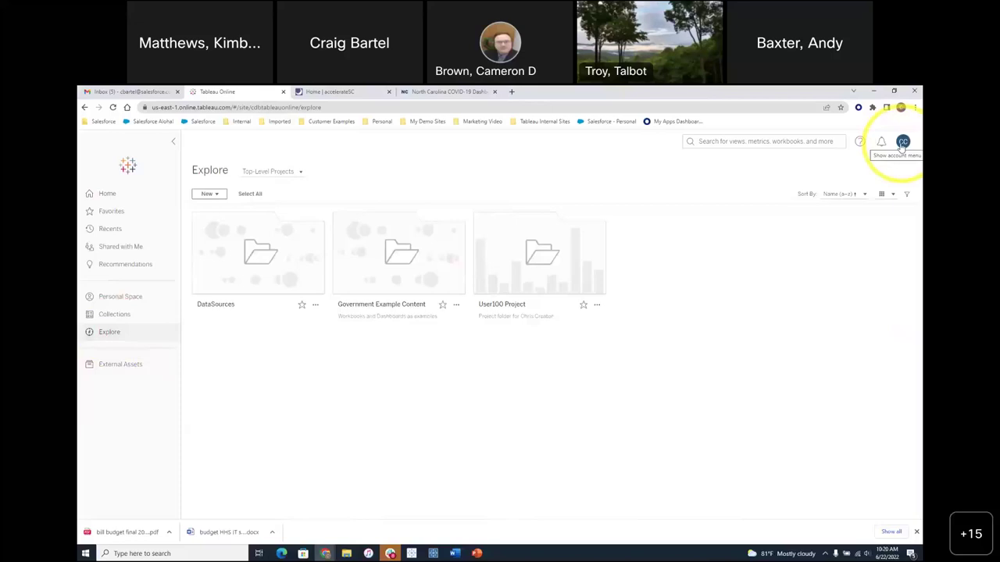
mouse_move(307, 268)
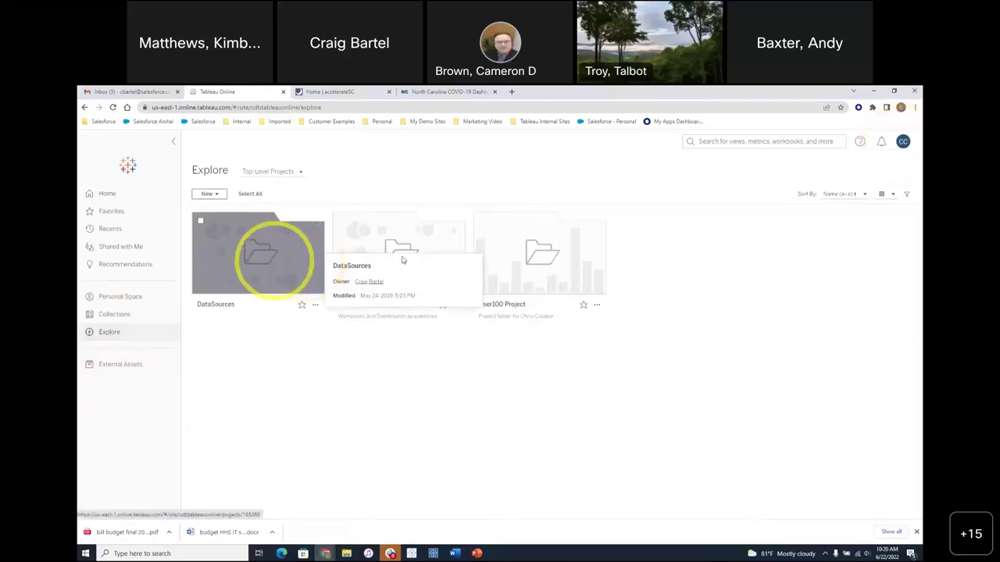
mouse_move(537, 260)
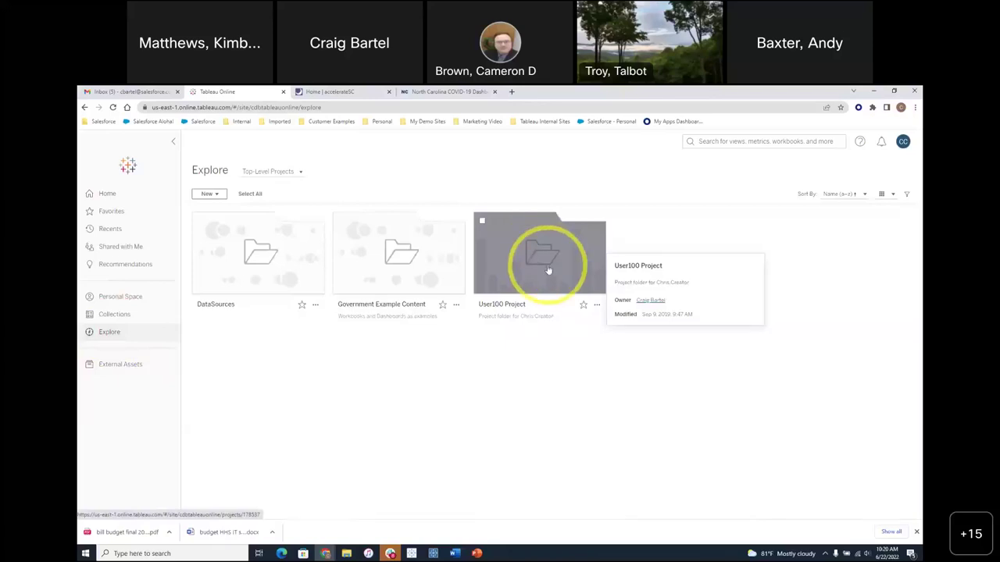
left_click_drag(549, 315, 522, 317)
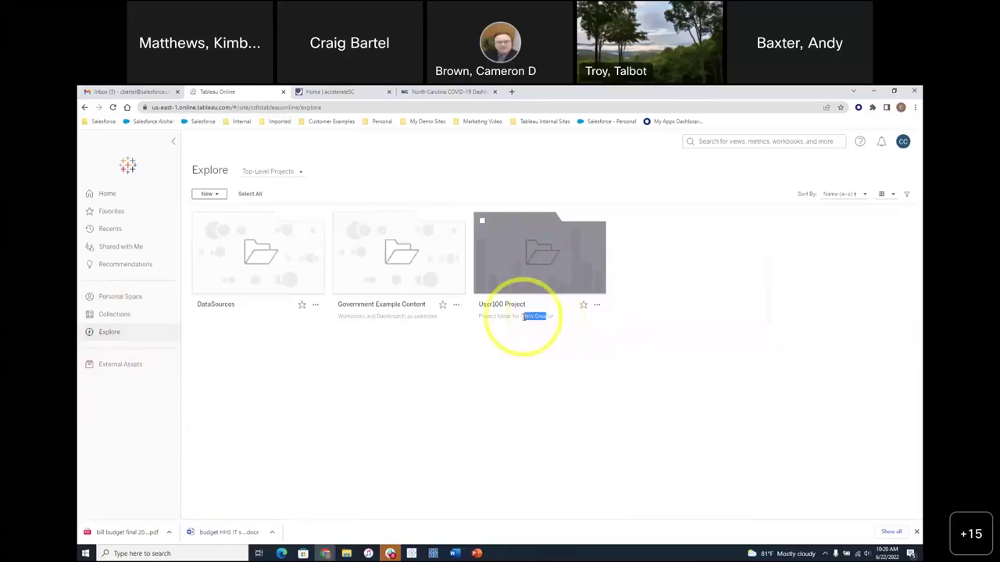
left_click(630, 268)
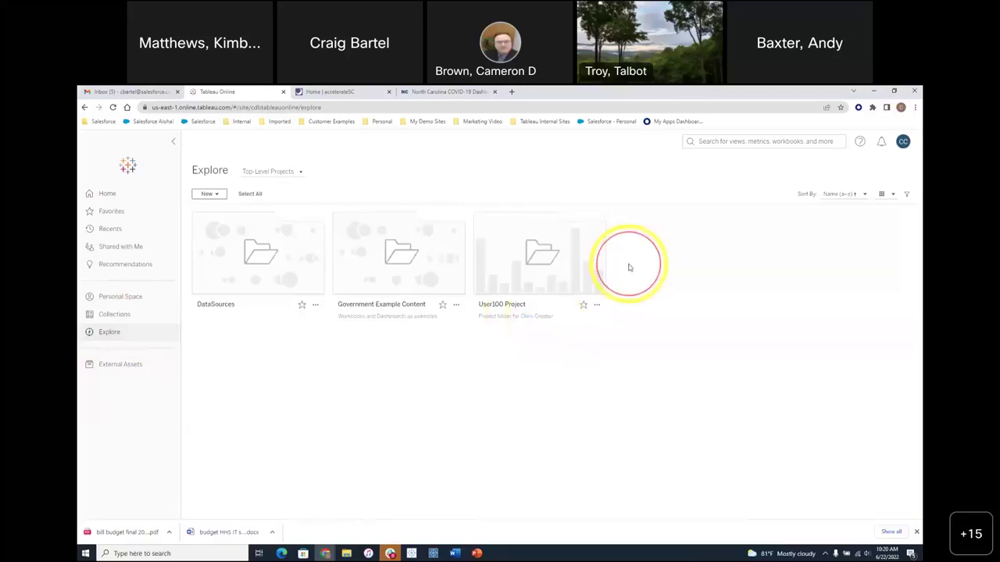
mouse_move(386, 263)
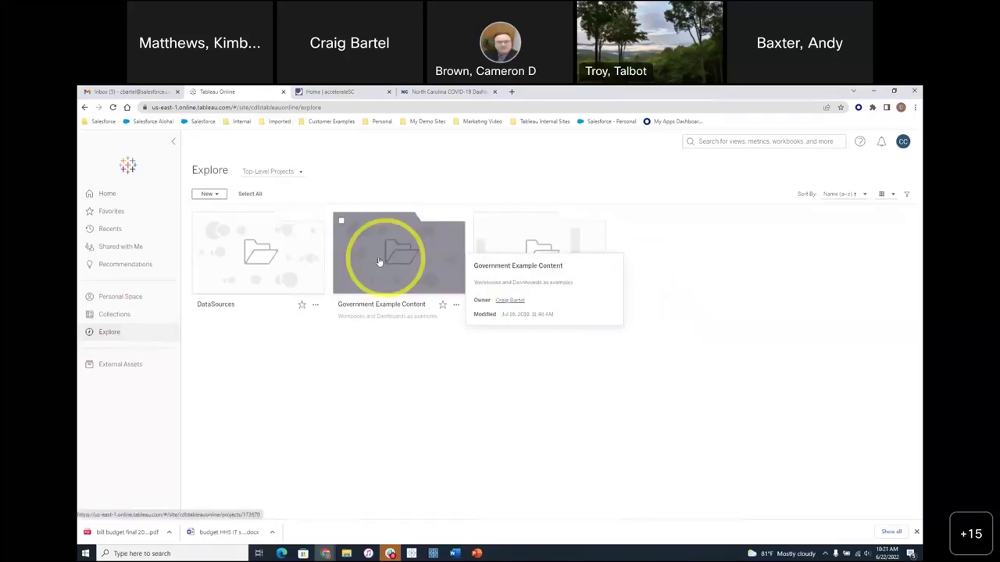
mouse_move(268, 259)
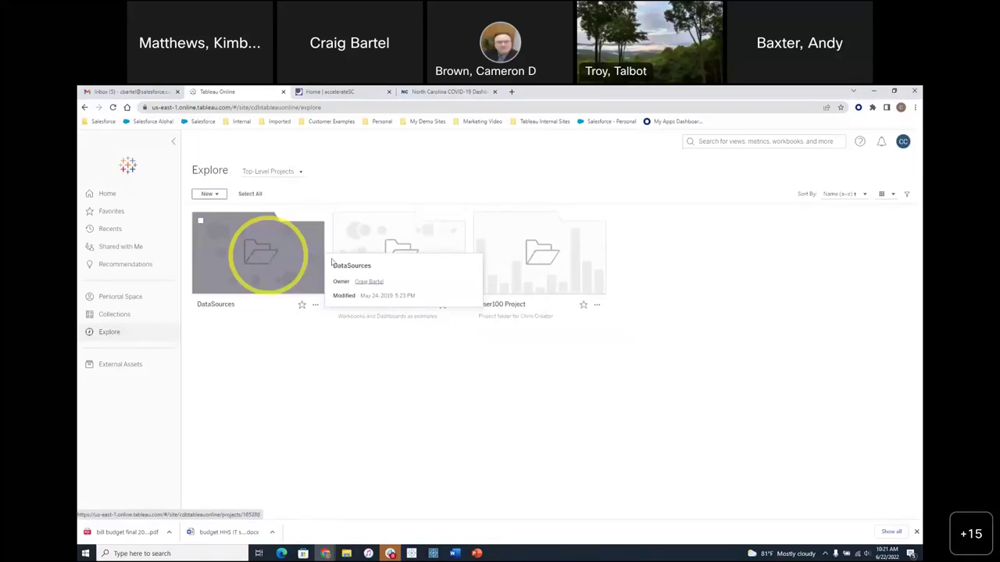
left_click(531, 257)
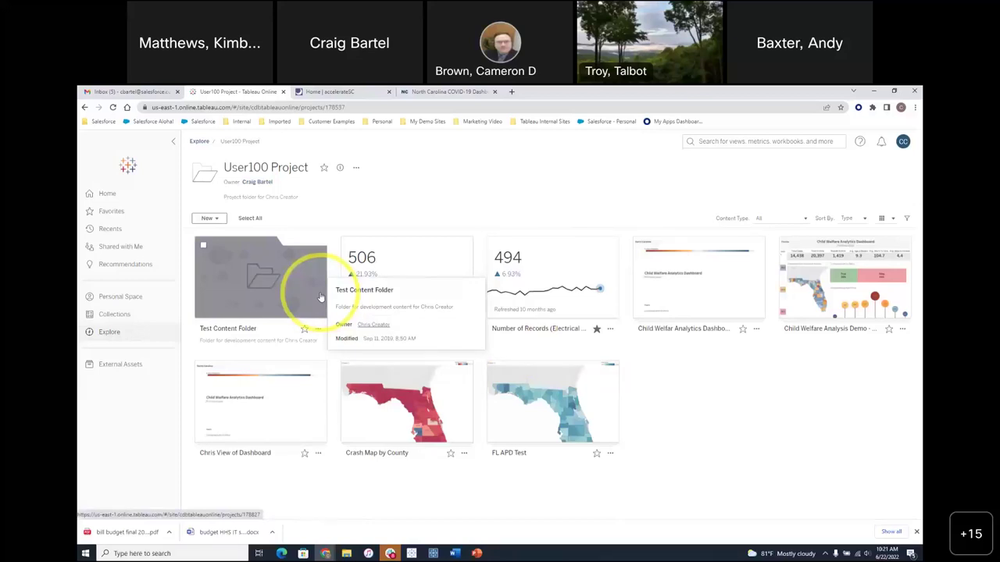
- Go through Test Content Folder and the Child Welfare Analysis Demo workbook to the Child Welfare Analytics Dashboard view
left_click(269, 283)
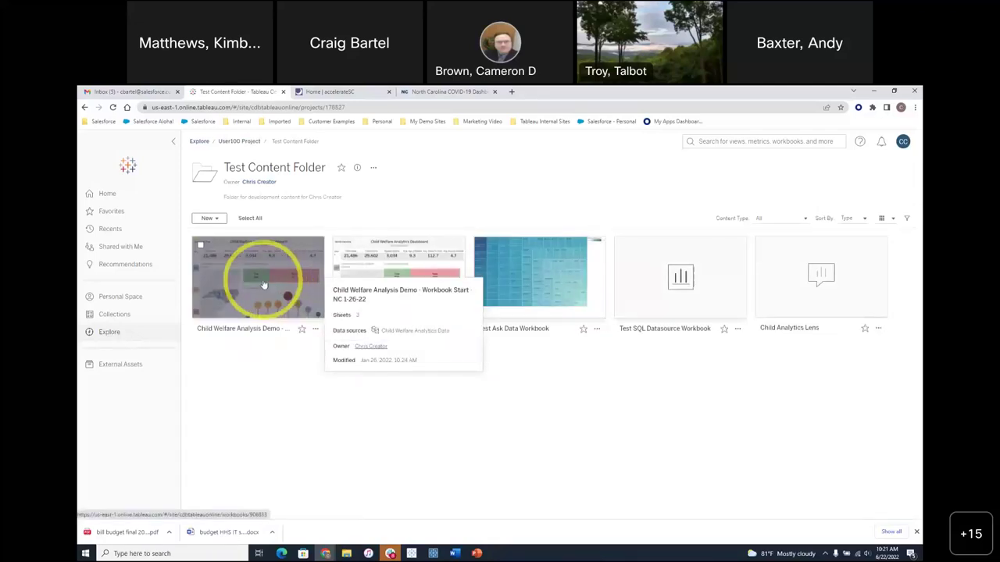
left_click(264, 284)
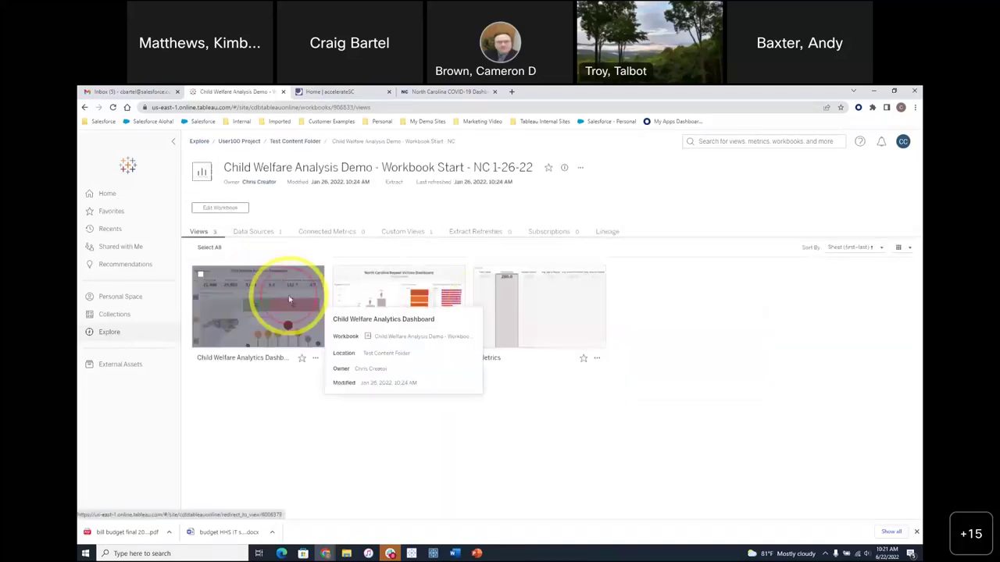
left_click(288, 298)
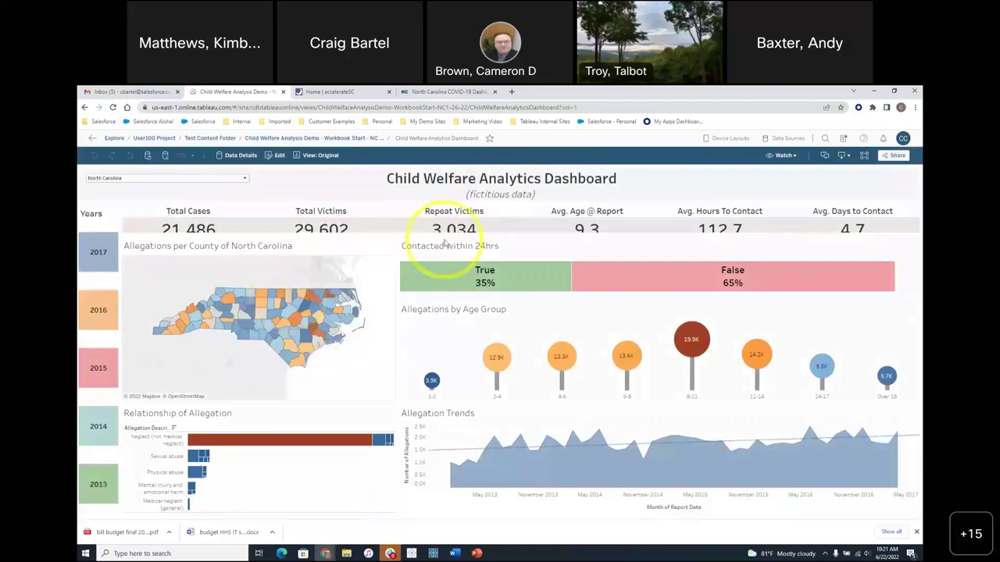
- In full screen, filter to one map county and the True 24-hour contact bar, then return to Explore
key("F11")
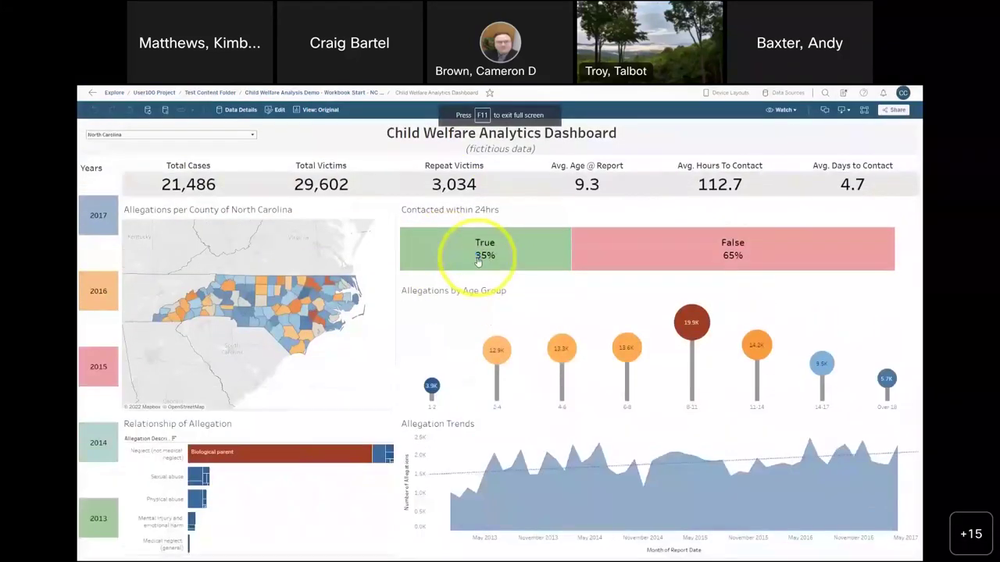
left_click(312, 315)
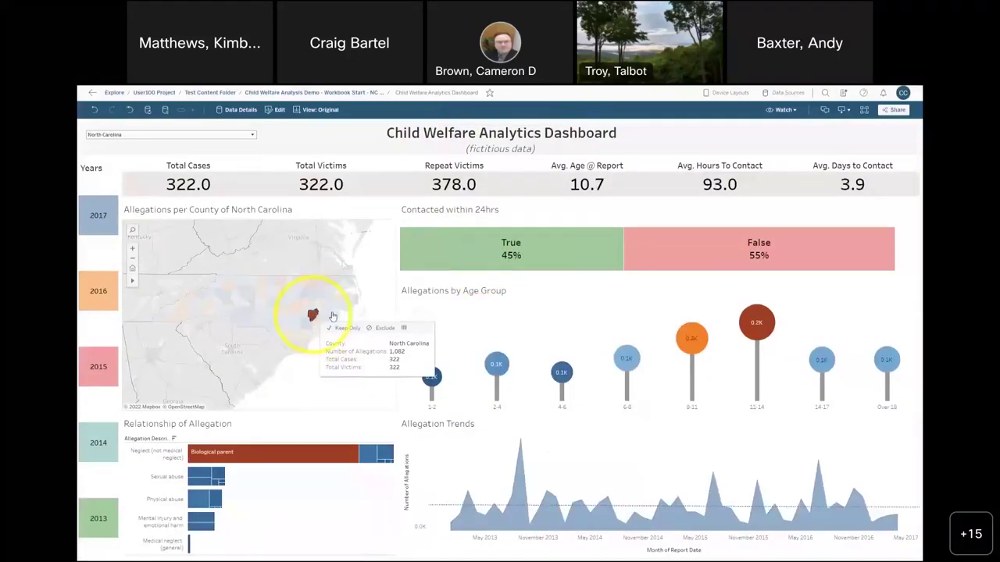
left_click(516, 250)
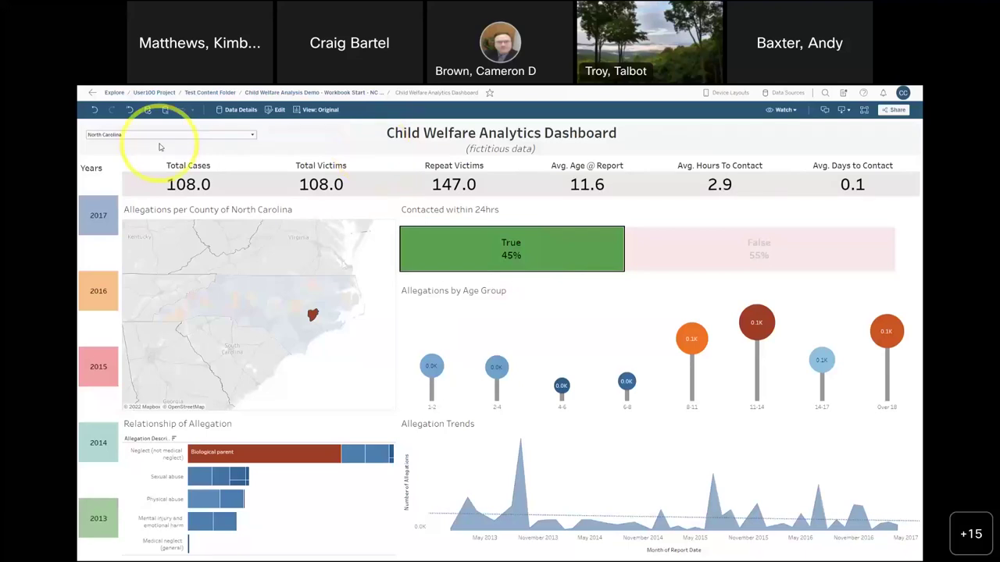
left_click(114, 93)
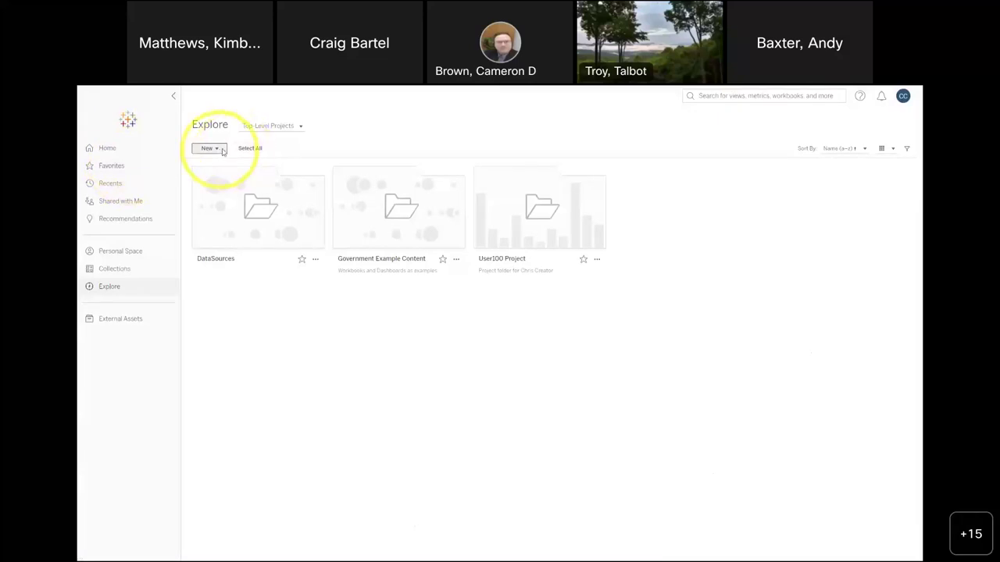
- Check the Top-Level Projects dropdown, then open the Government Example Content project
left_click(300, 128)
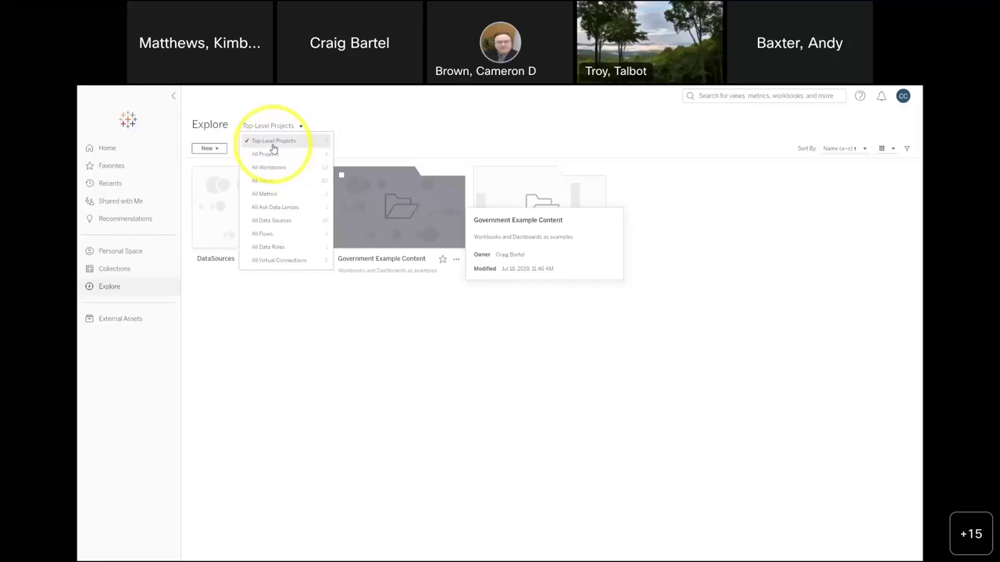
left_click(391, 222)
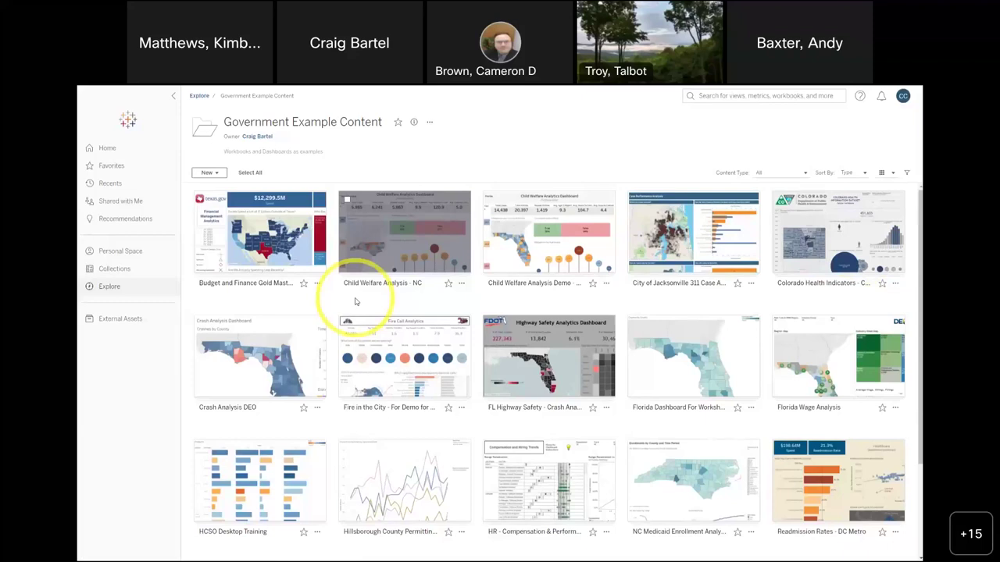
- Go to the Home page and scroll down through its content
left_click(108, 150)
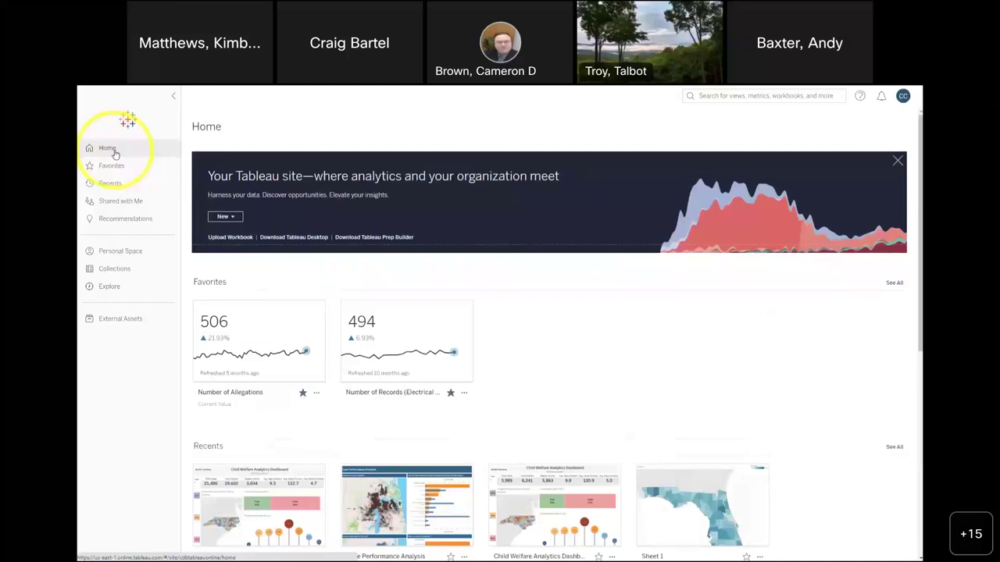
scroll(278, 305, "down", 5)
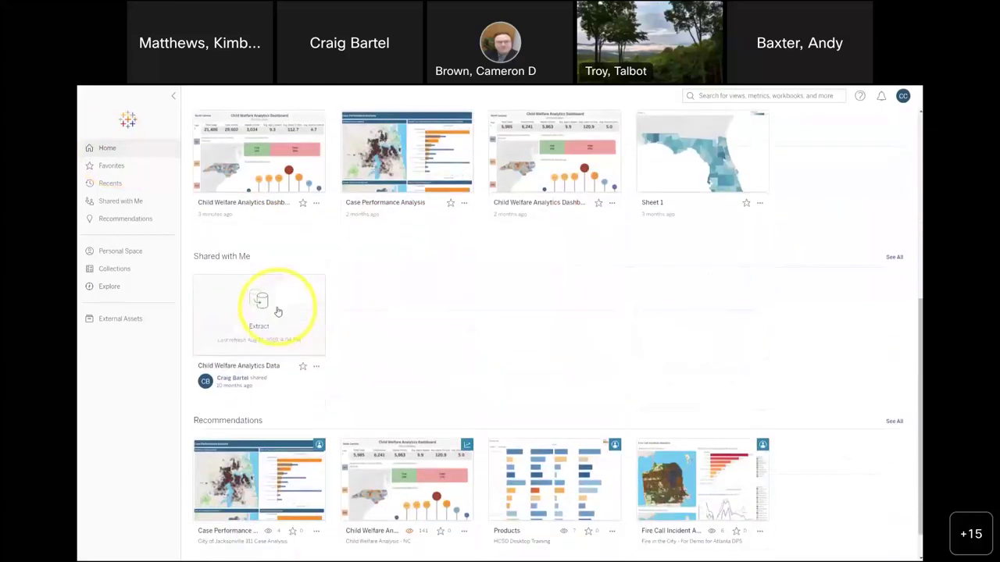
scroll(277, 311, "down", 1)
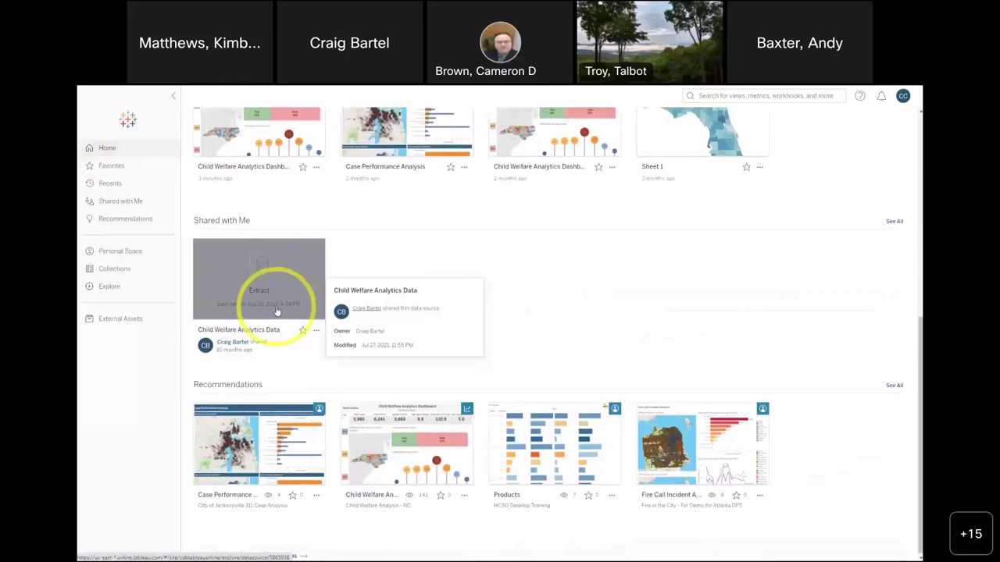
- Visit Favorites, Recents and Shared with Me, ending on Recommendations
left_click(114, 167)
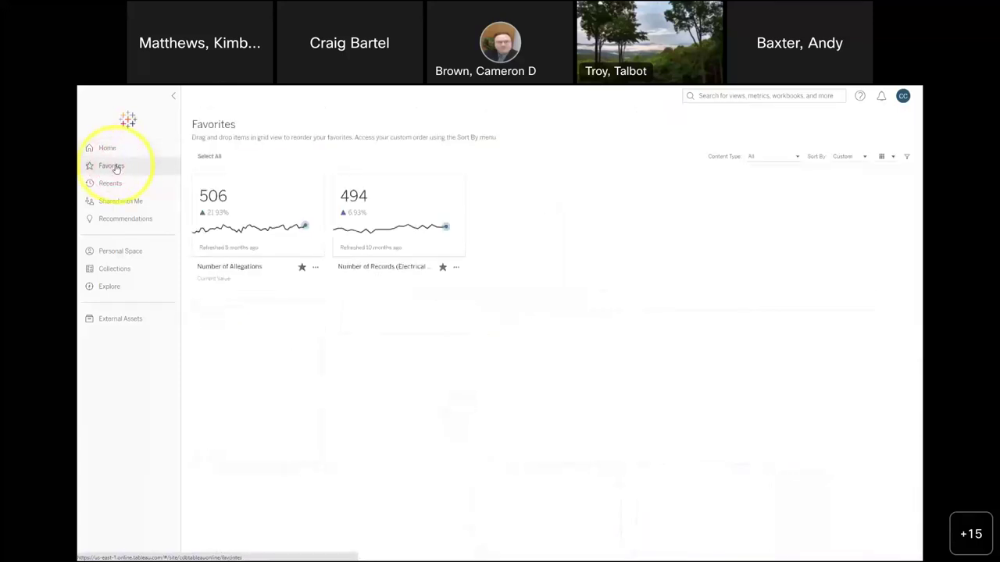
mouse_move(360, 214)
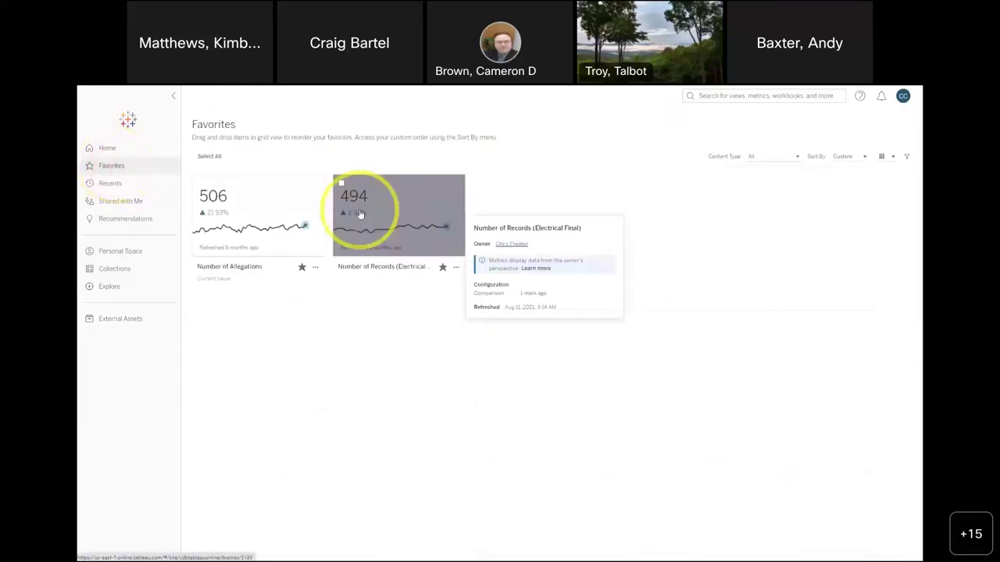
left_click(114, 184)
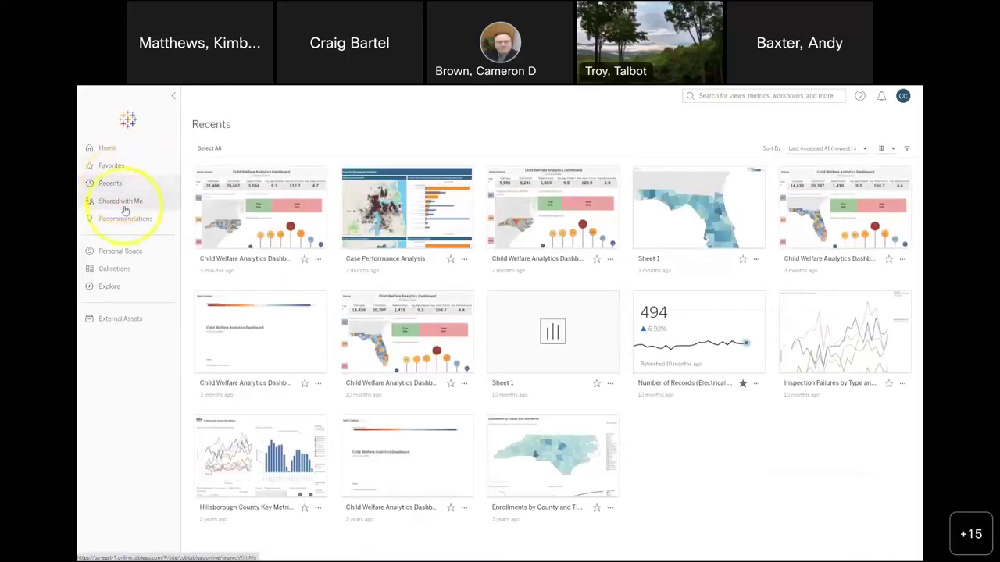
left_click(125, 210)
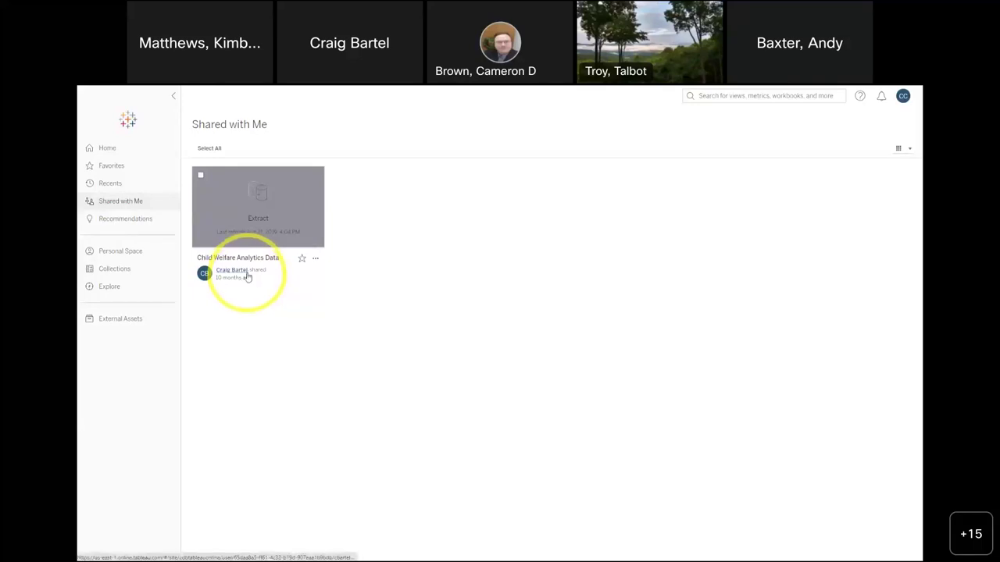
mouse_move(259, 235)
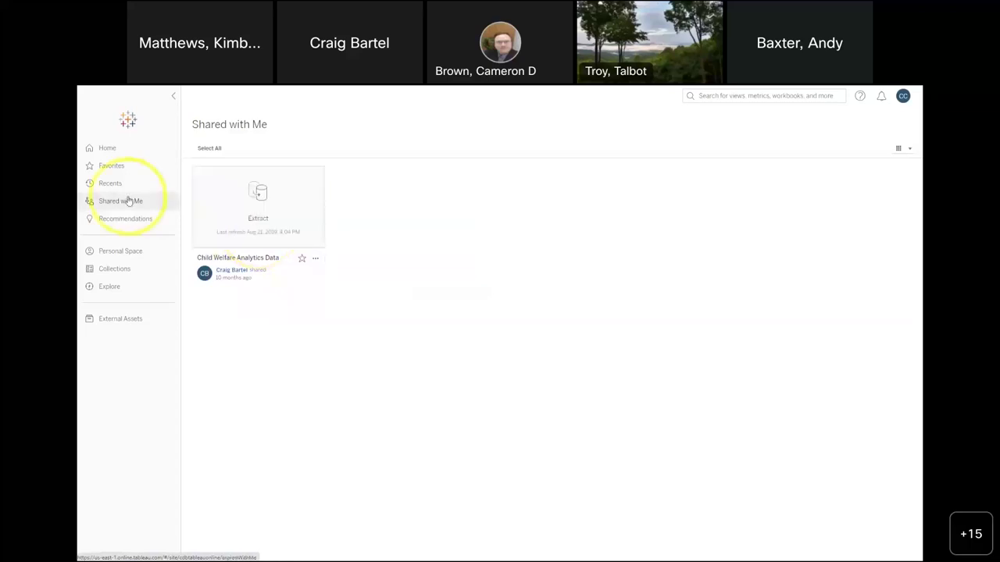
left_click(134, 221)
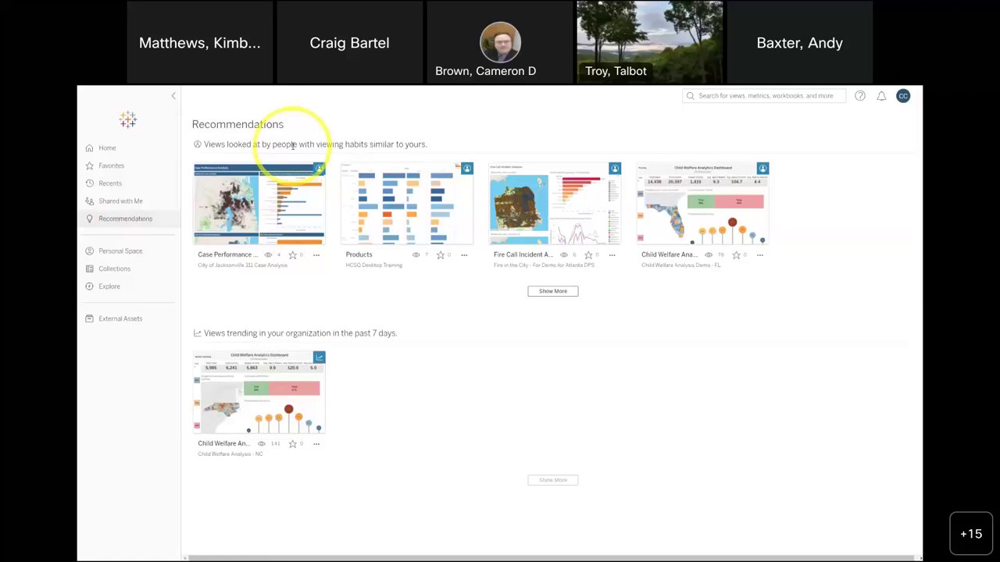
mouse_move(376, 212)
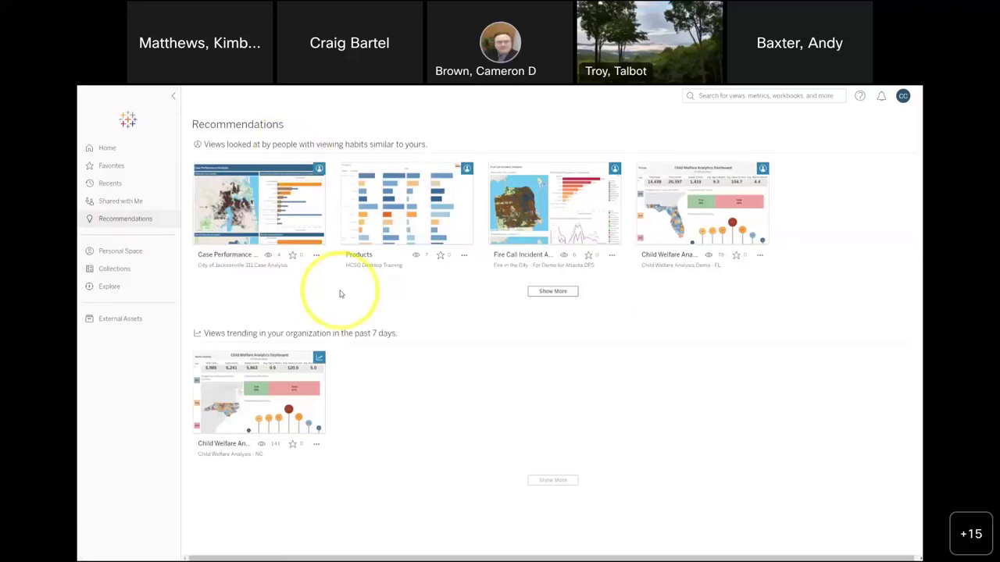
mouse_move(533, 210)
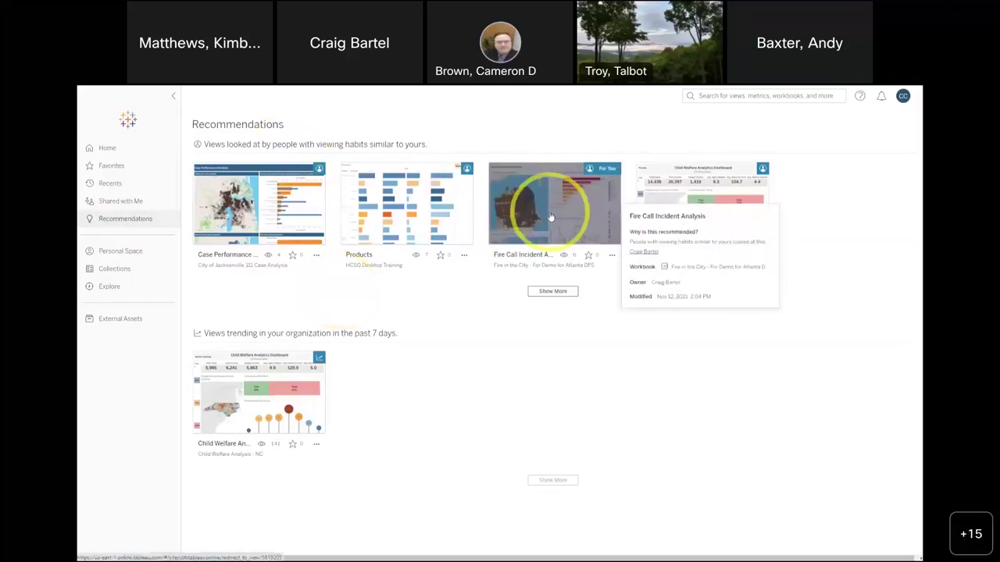
left_click(551, 218)
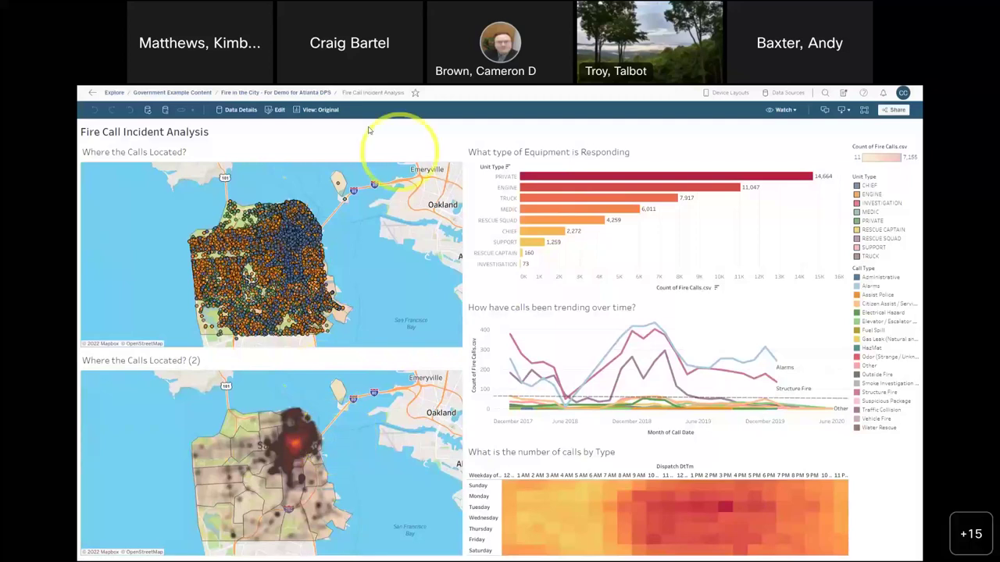
left_click(93, 93)
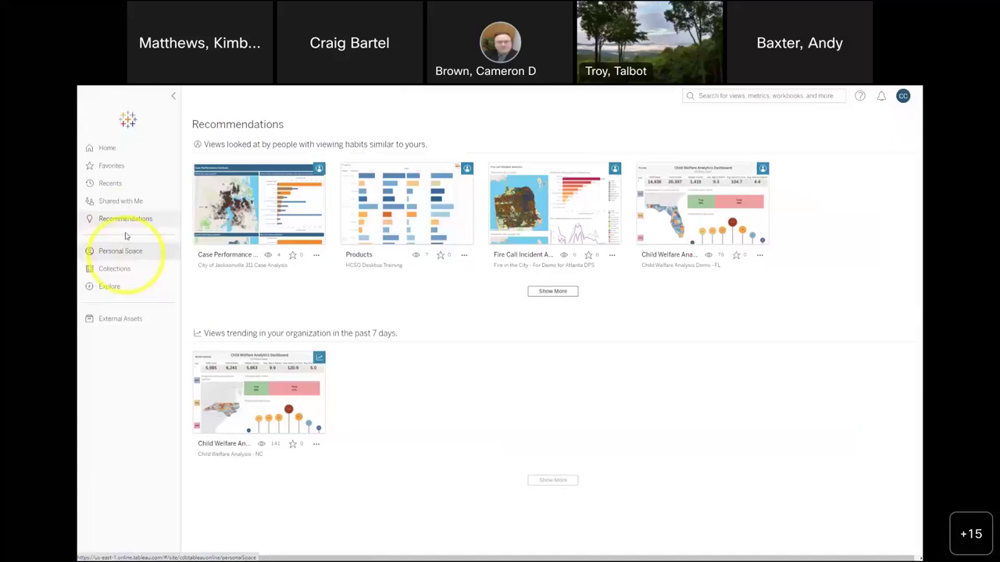
- Visit Personal Space and Collections, then return to Explore and activate the top search box
left_click(130, 254)
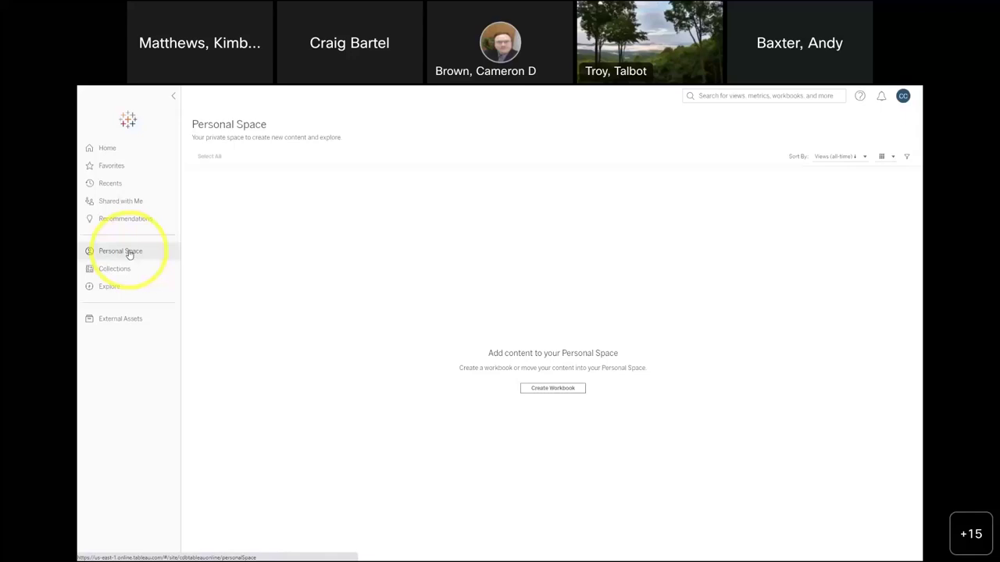
left_click(125, 272)
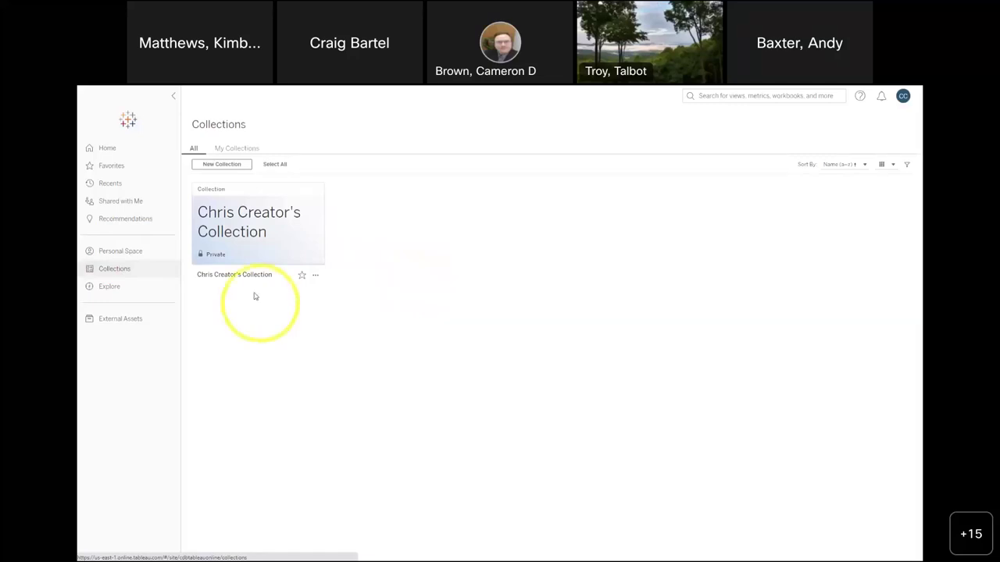
left_click(115, 288)
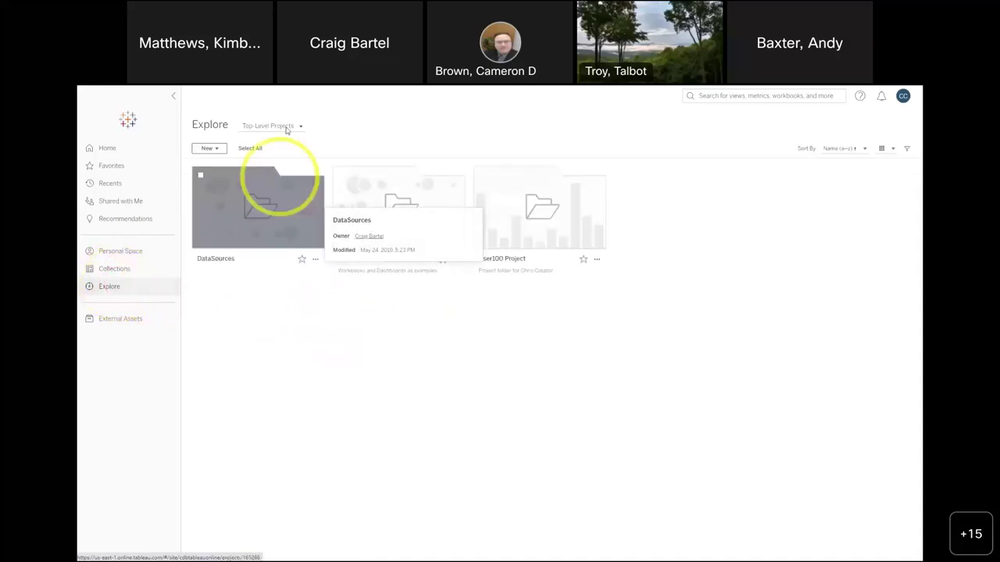
left_click(725, 95)
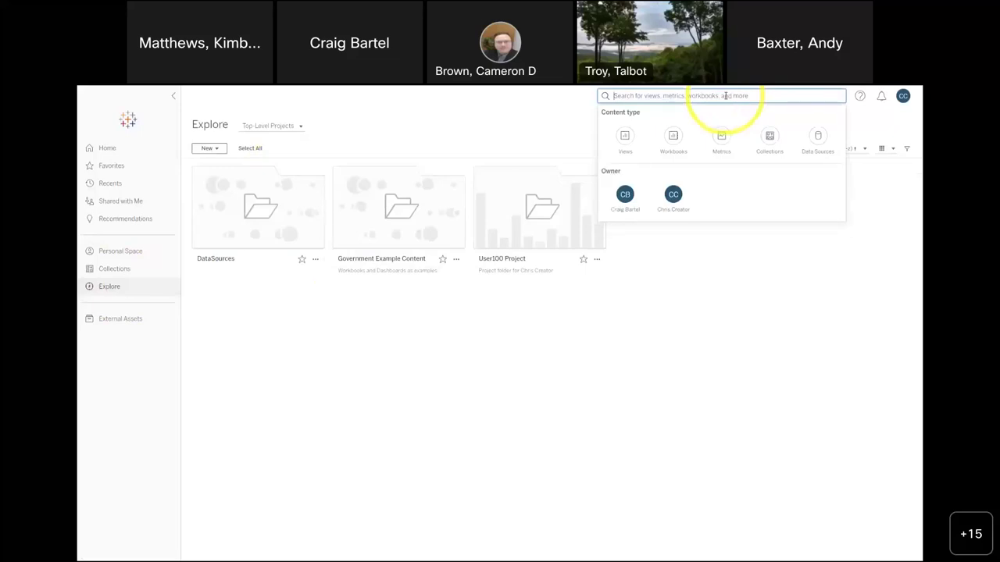
- List one owner's content from the search suggestions, then go back to Explore
left_click(673, 194)
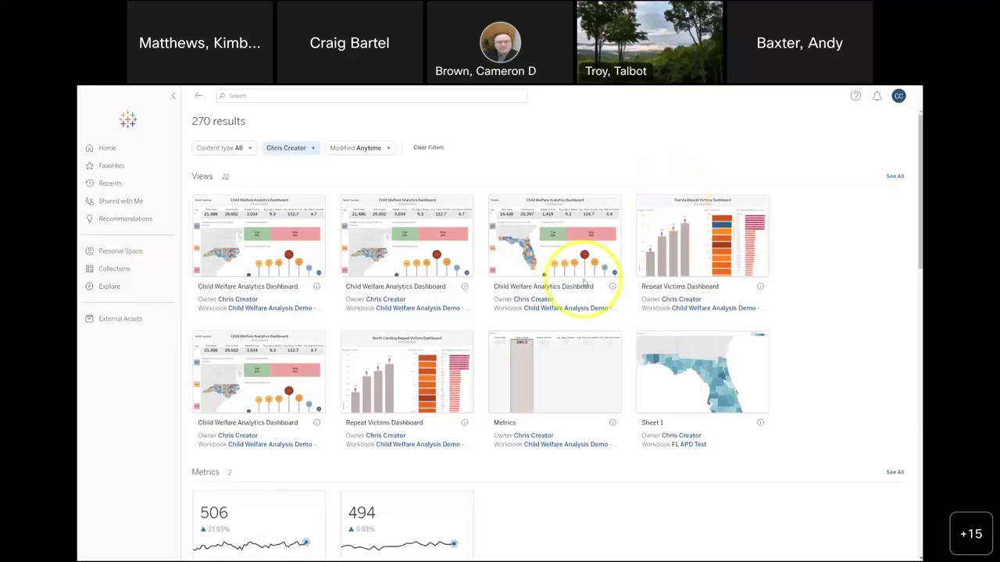
left_click(432, 96)
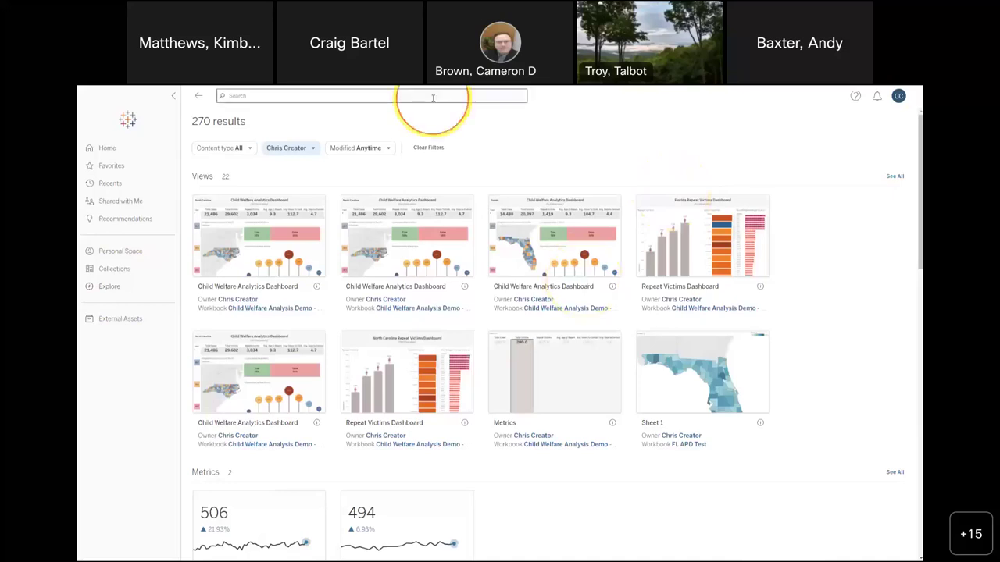
left_click(200, 96)
- Search for 'child welfare' and filter the 121 results to Workbooks only (7)
left_click(703, 97)
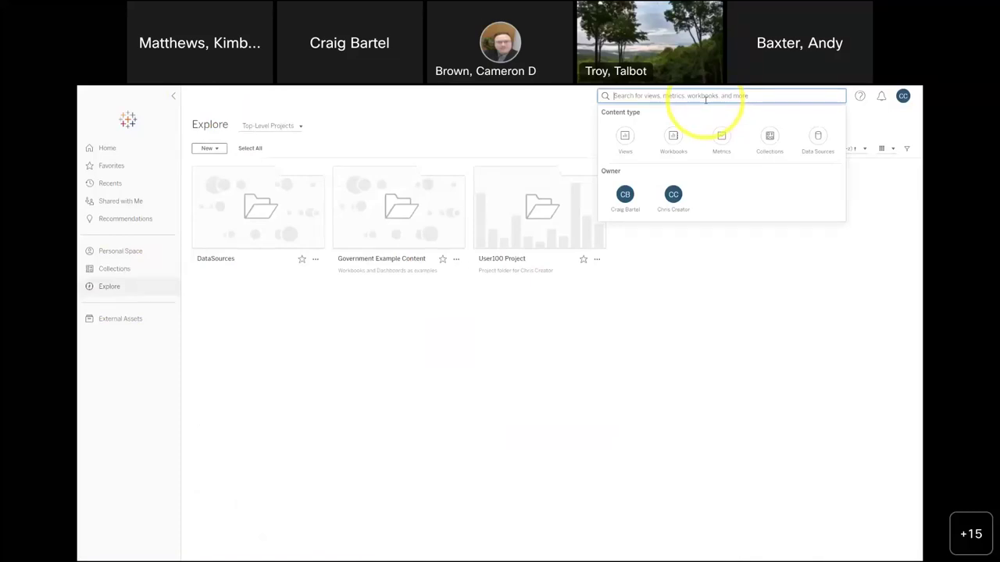
type("child")
type(" wek")
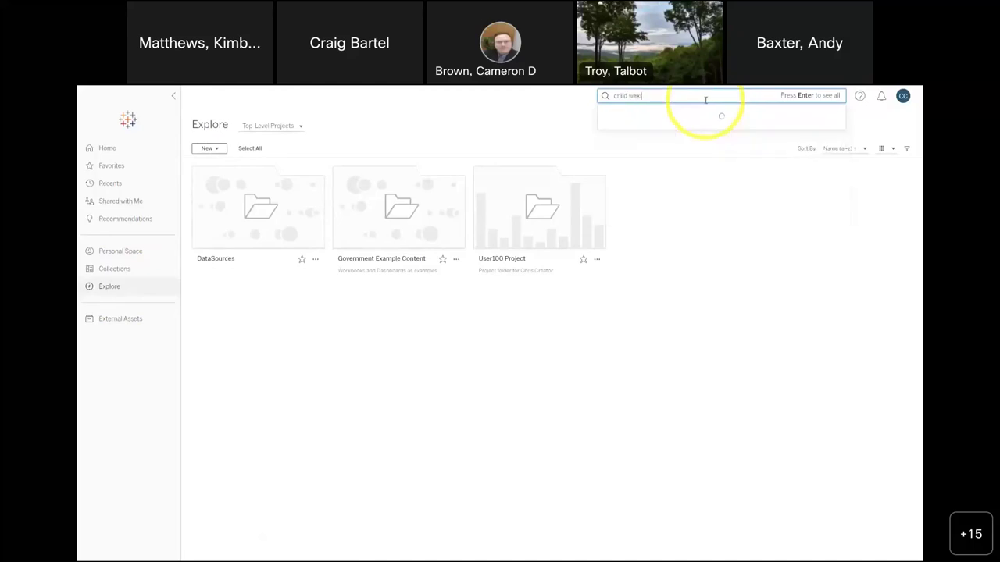
type("eee")
key("BackSpace")
key("BackSpace")
key("BackSpace")
key("BackSpace")
type("lfare")
key("Return")
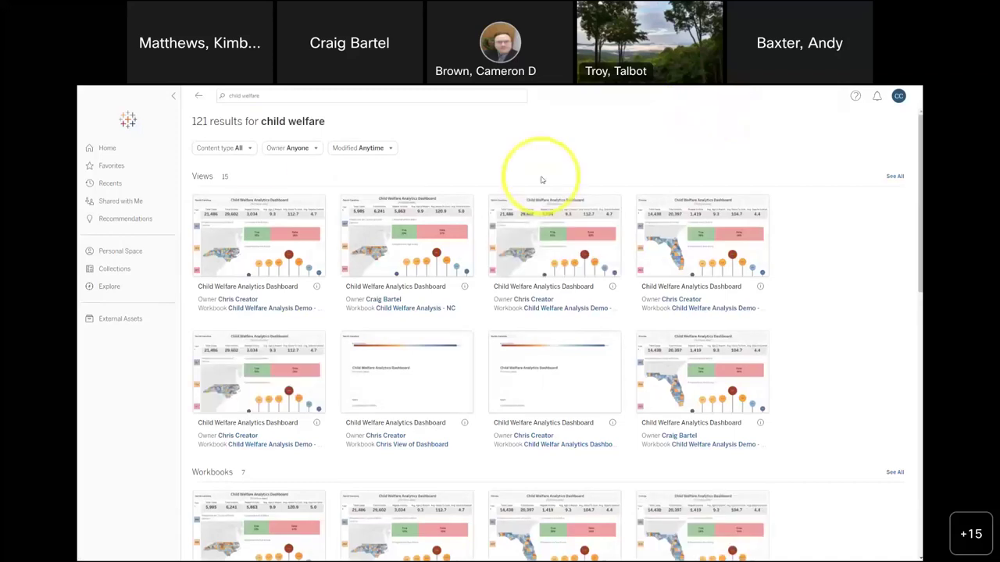
left_click(249, 148)
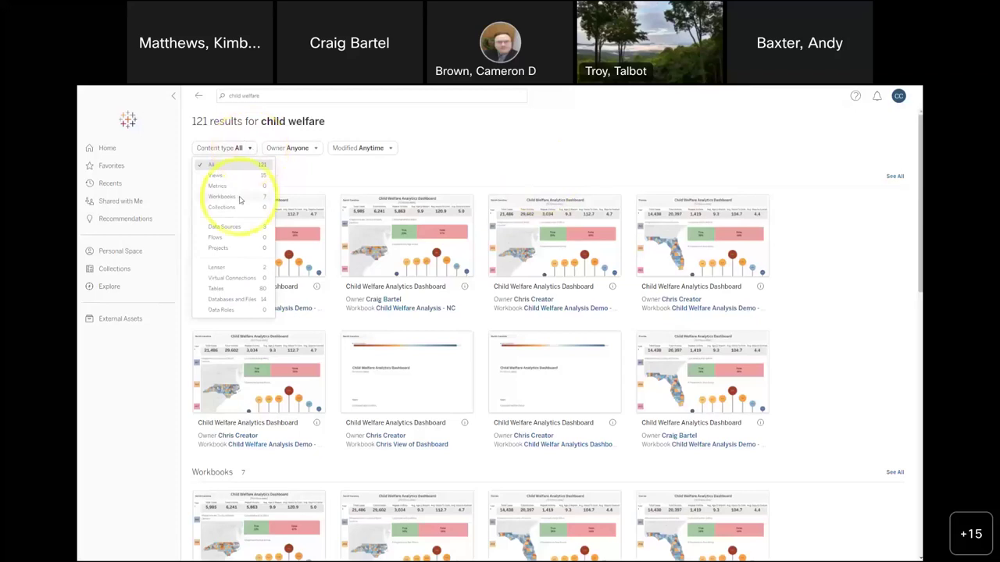
left_click(239, 196)
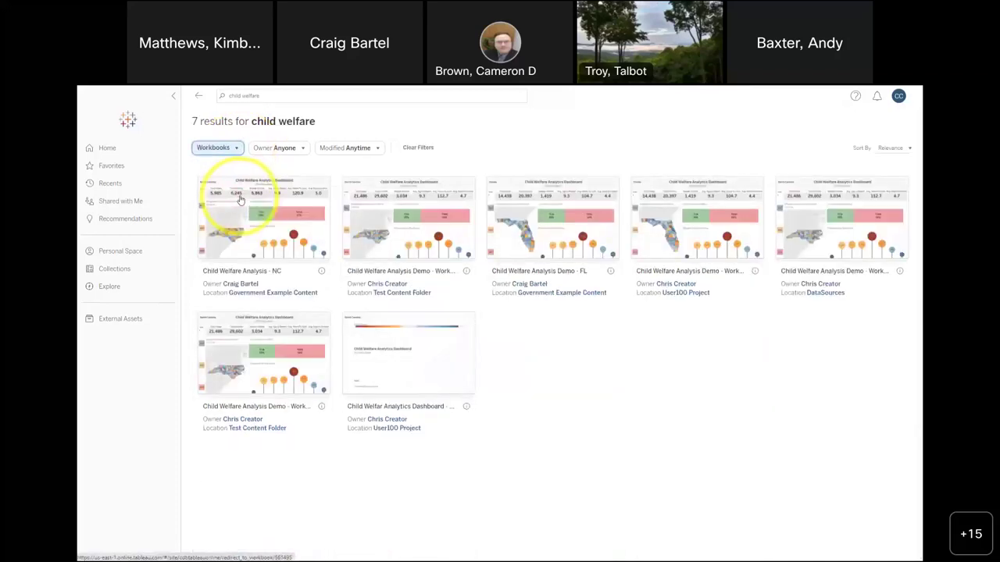
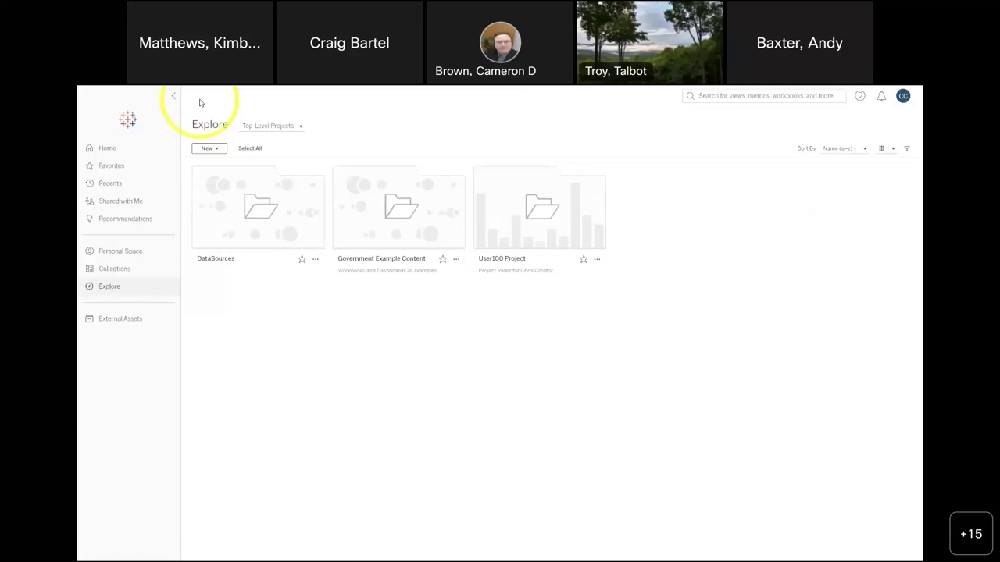
- Create a new Workbook from the New menu on the Explore page
left_click(212, 148)
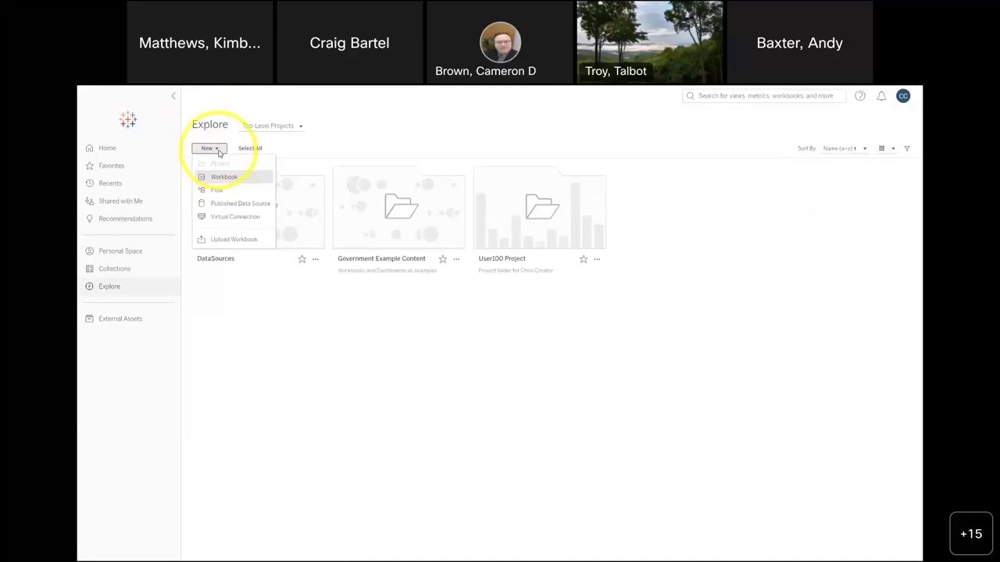
left_click(273, 148)
left_click(217, 149)
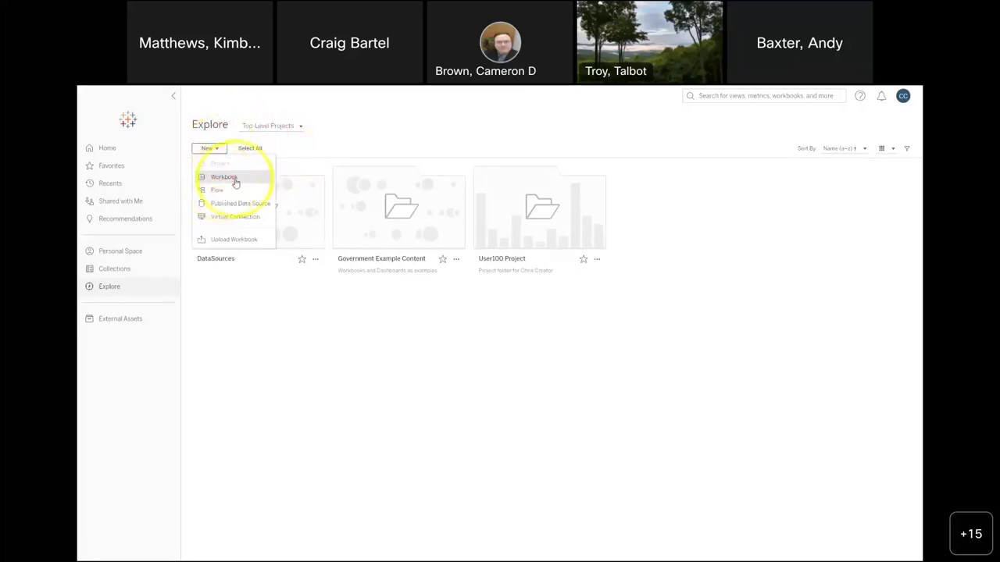
left_click(224, 177)
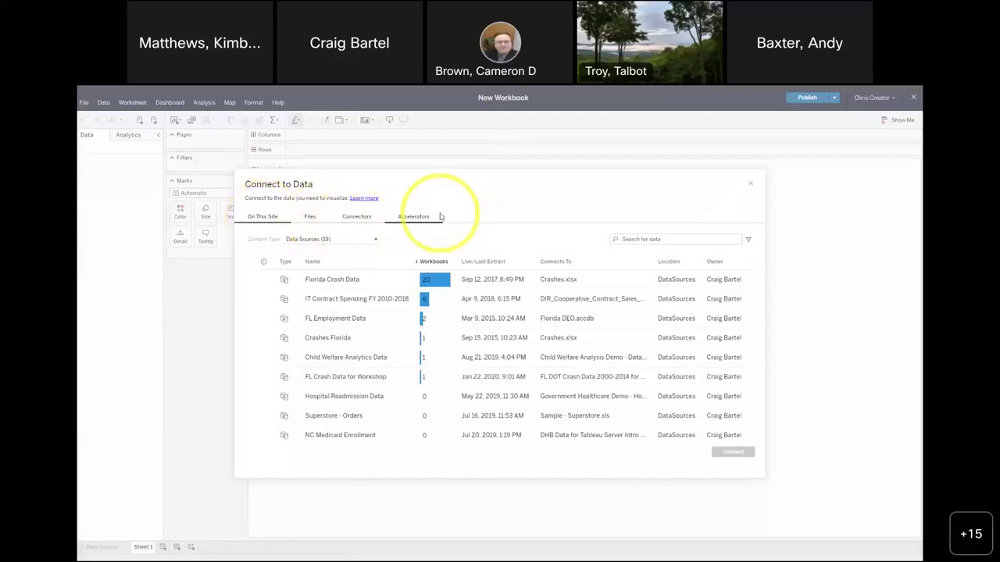
- Open the Microsoft SQL Server connector's setup, then cancel it and close Connect to Data
left_click(368, 222)
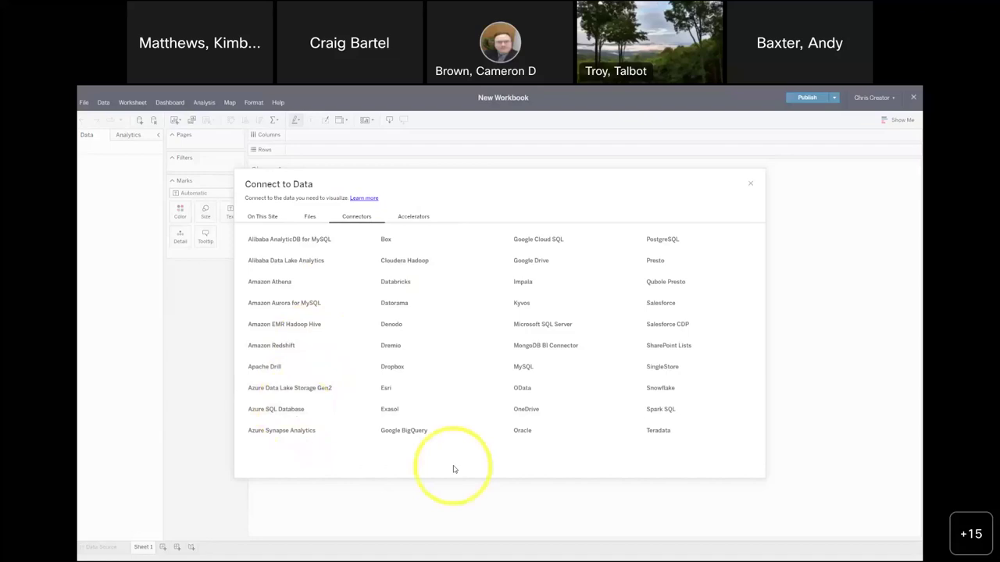
left_click(529, 324)
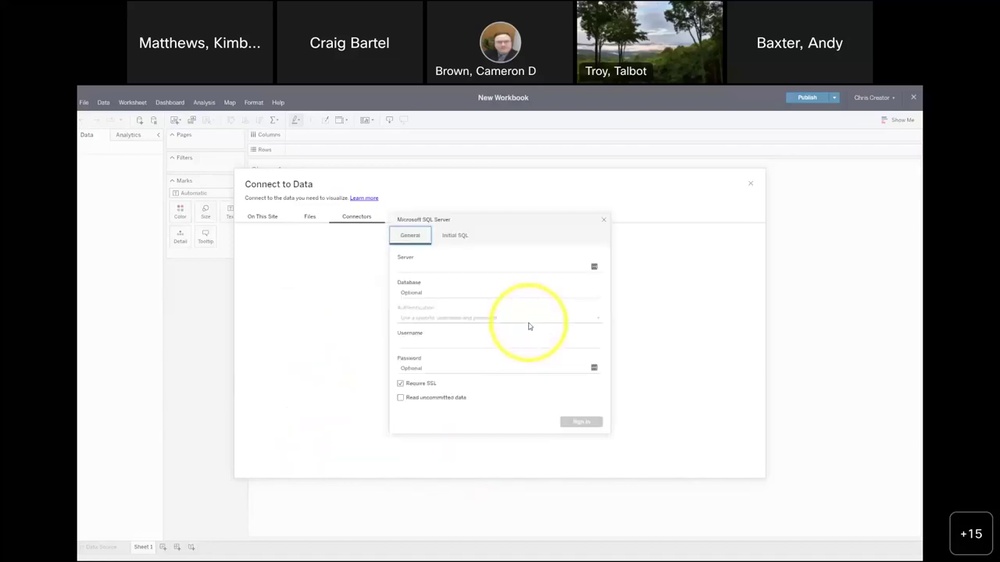
left_click(444, 268)
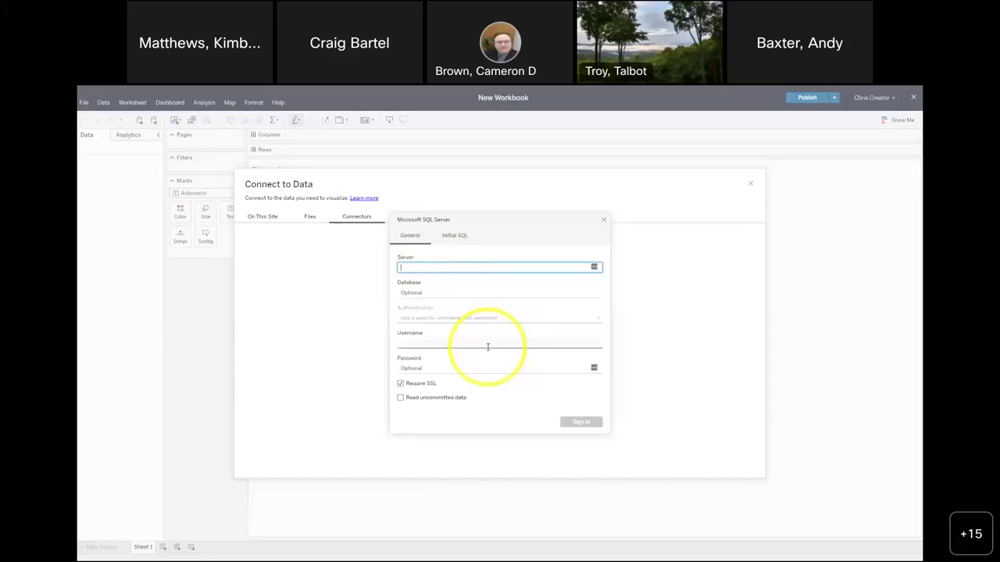
left_click(603, 220)
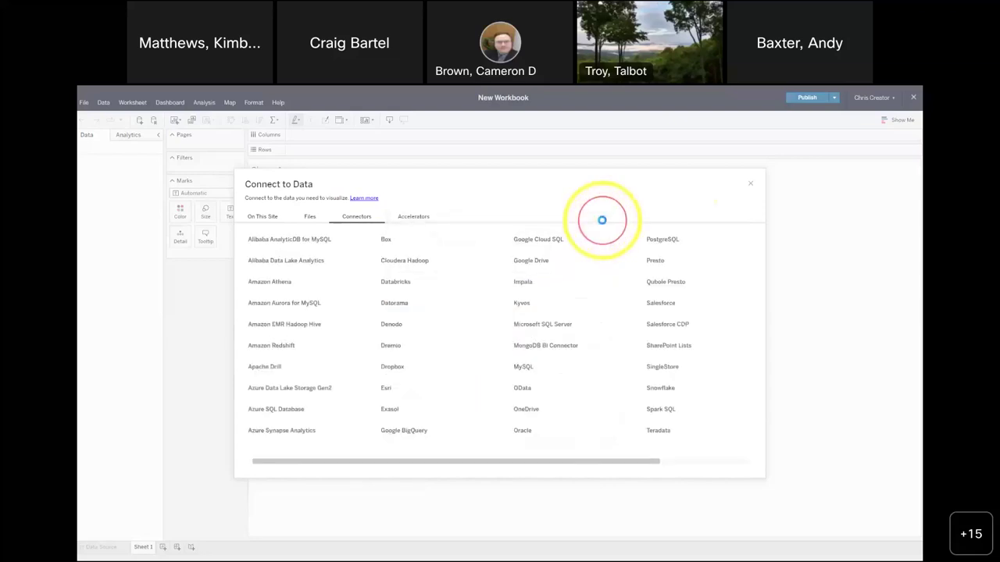
left_click(750, 183)
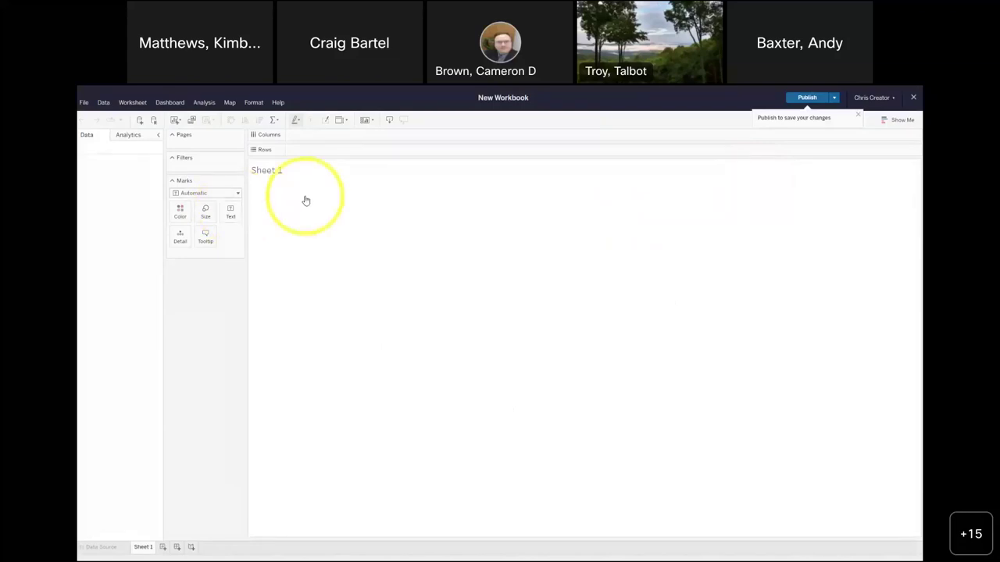
- Open Data > New Data Source, close the connection window, then sign out of the account
left_click(104, 102)
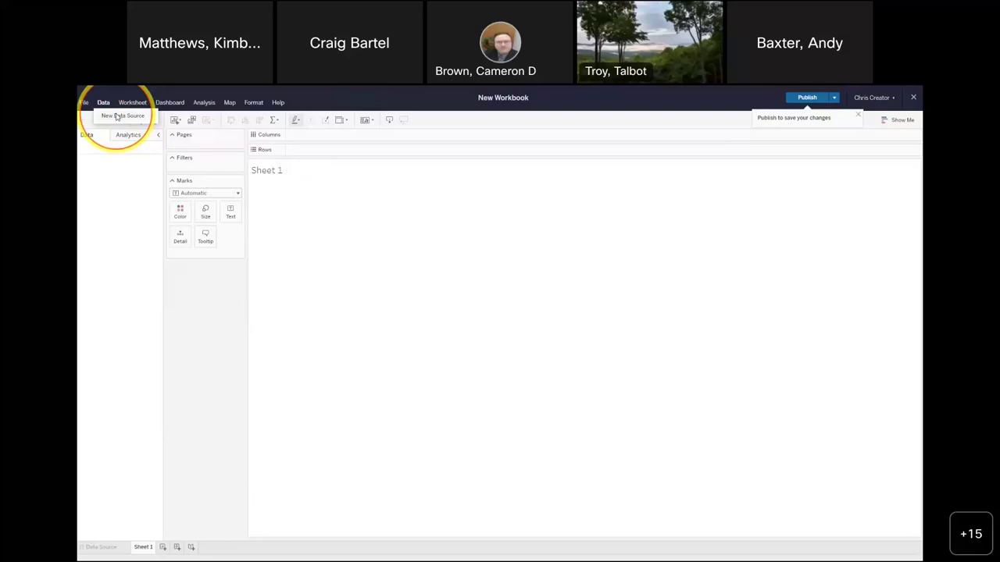
left_click(116, 116)
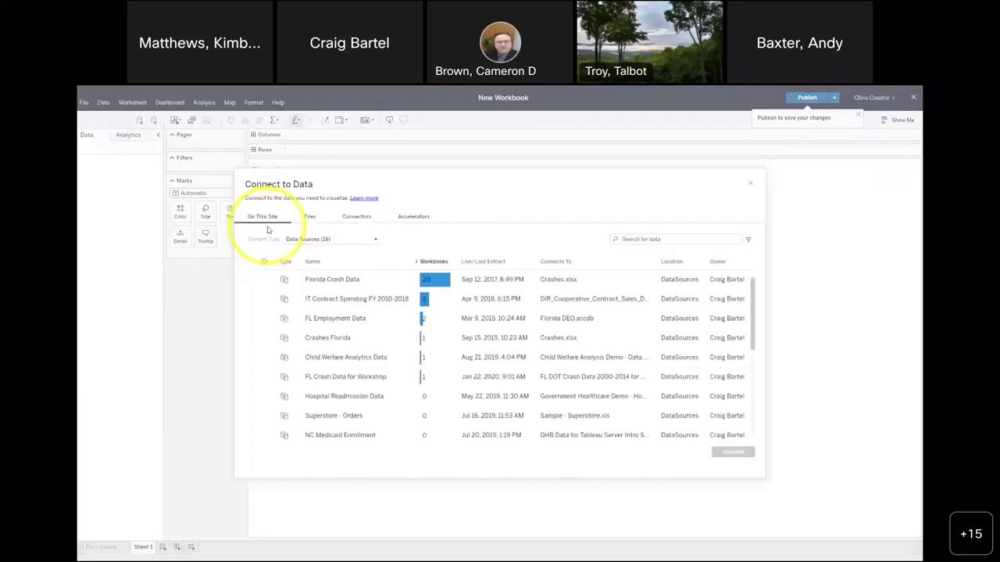
left_click(750, 185)
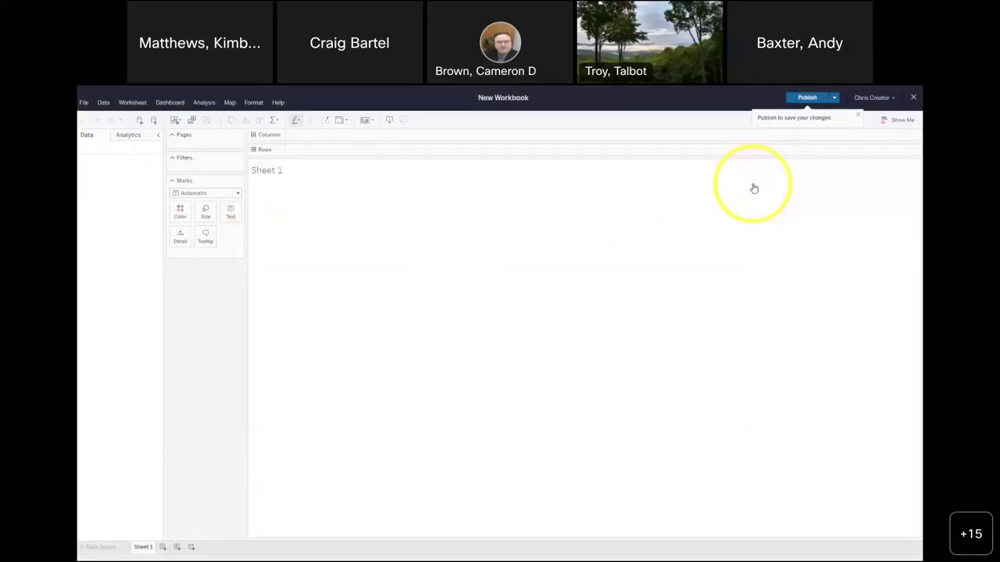
left_click(895, 99)
left_click(876, 118)
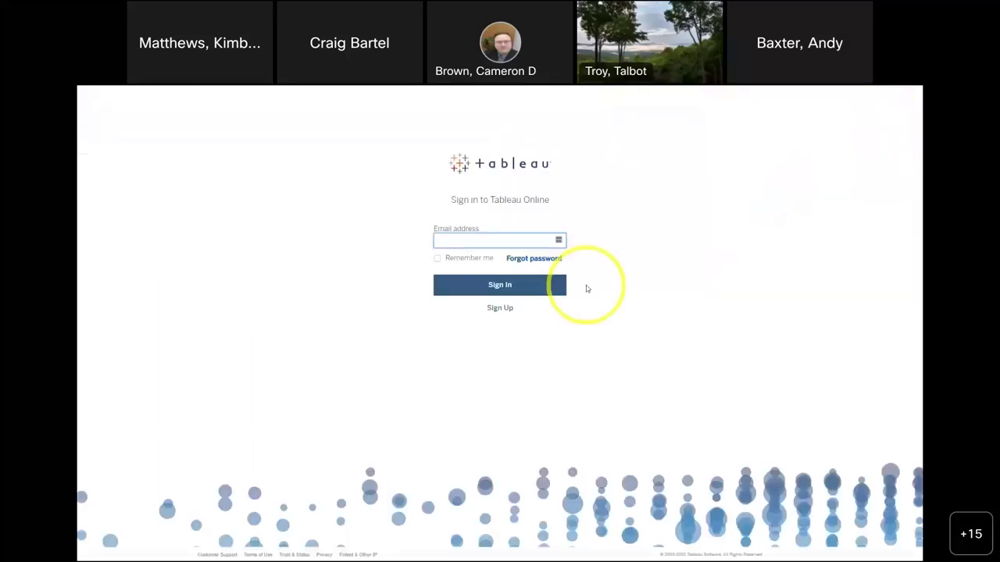
- Sign in with the workshop account's email address and password
left_click(455, 243)
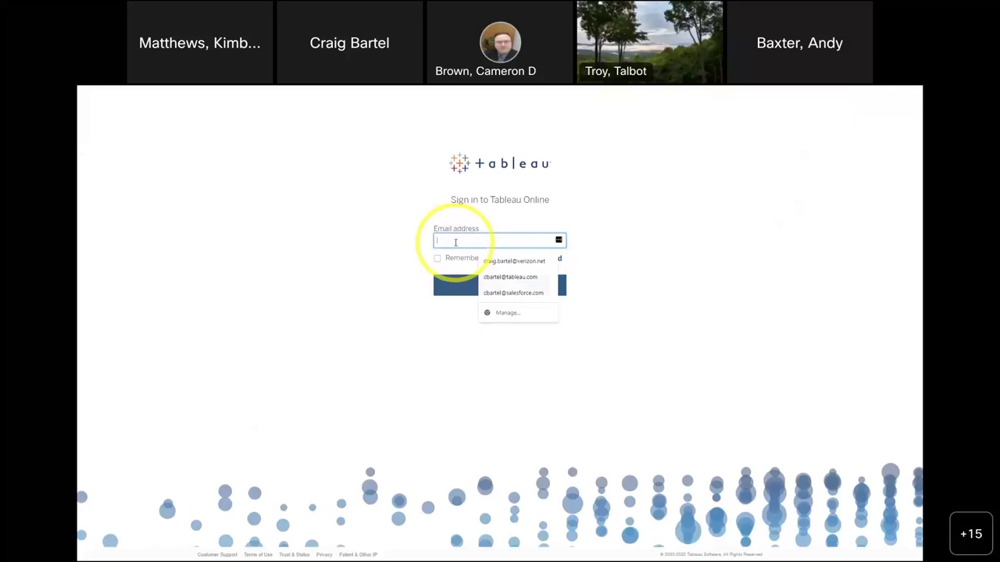
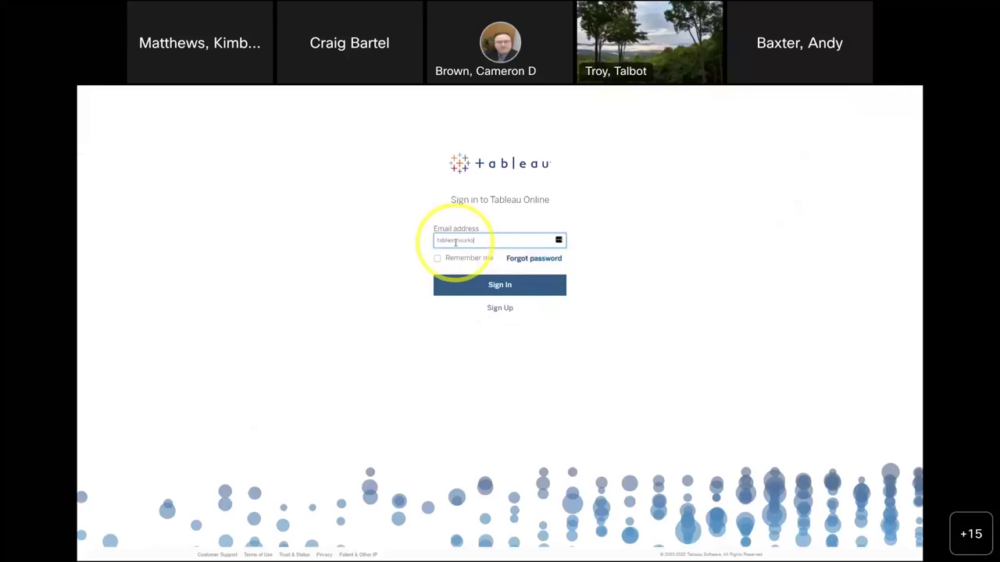
key("Return")
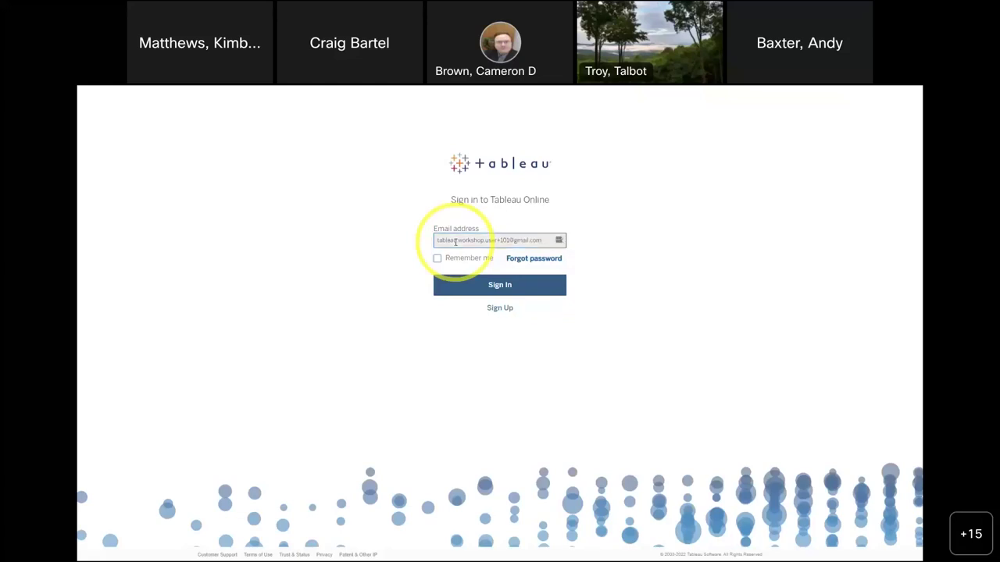
left_click(505, 297)
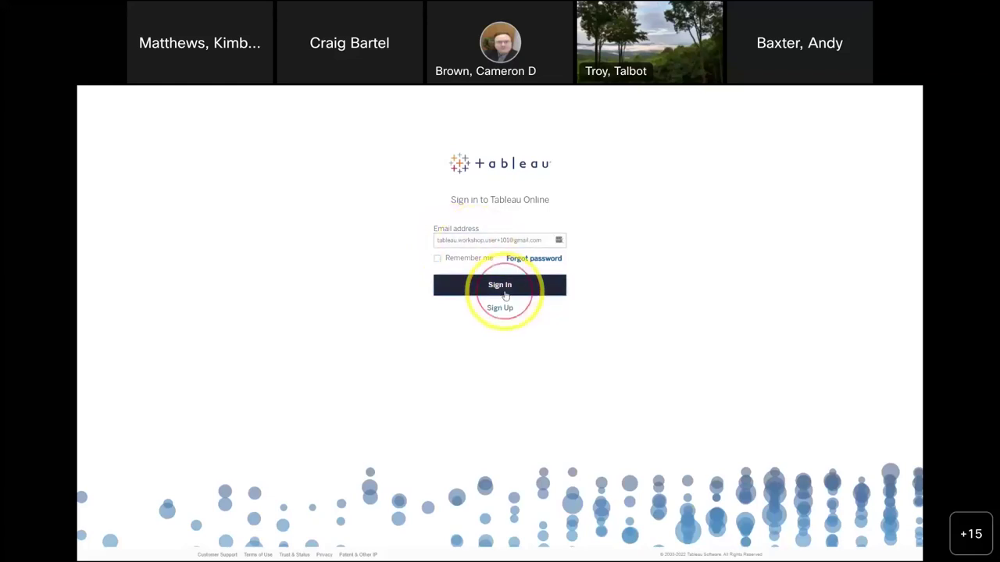
type("••••••")
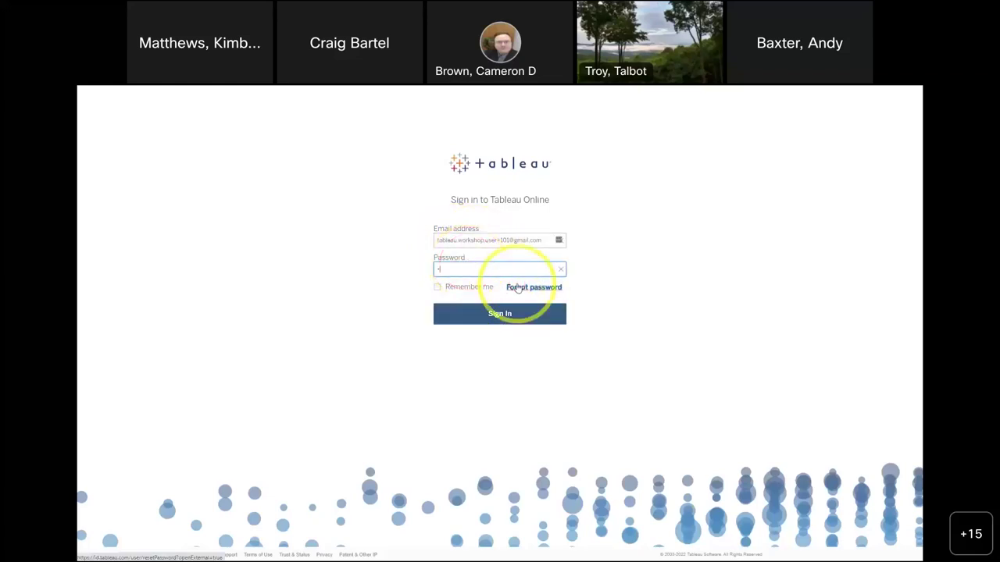
type("•••")
left_click(503, 314)
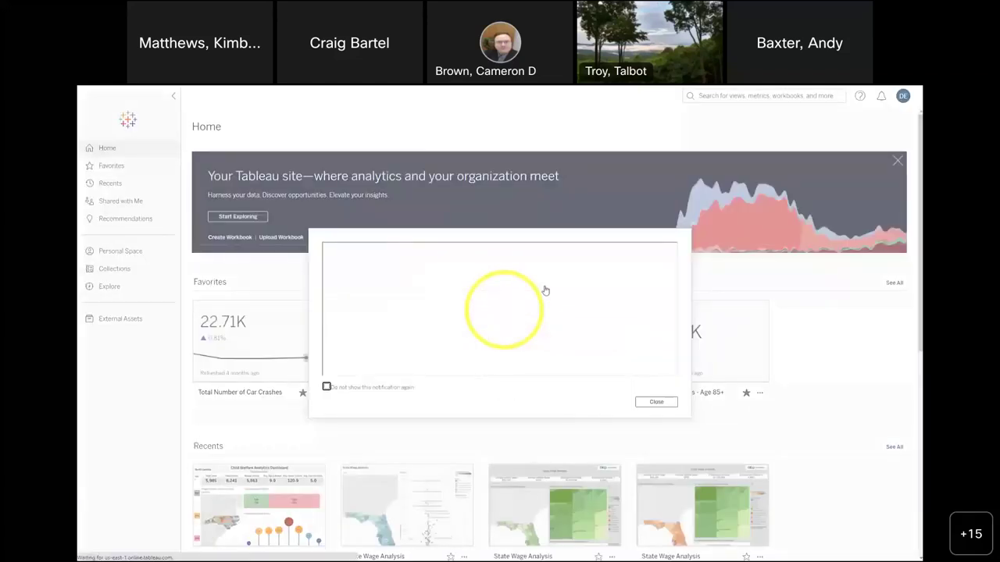
- Dismiss the upgrade notice and go to Explore, showing DataSources, Government Example Content and User 101 Project
left_click(904, 102)
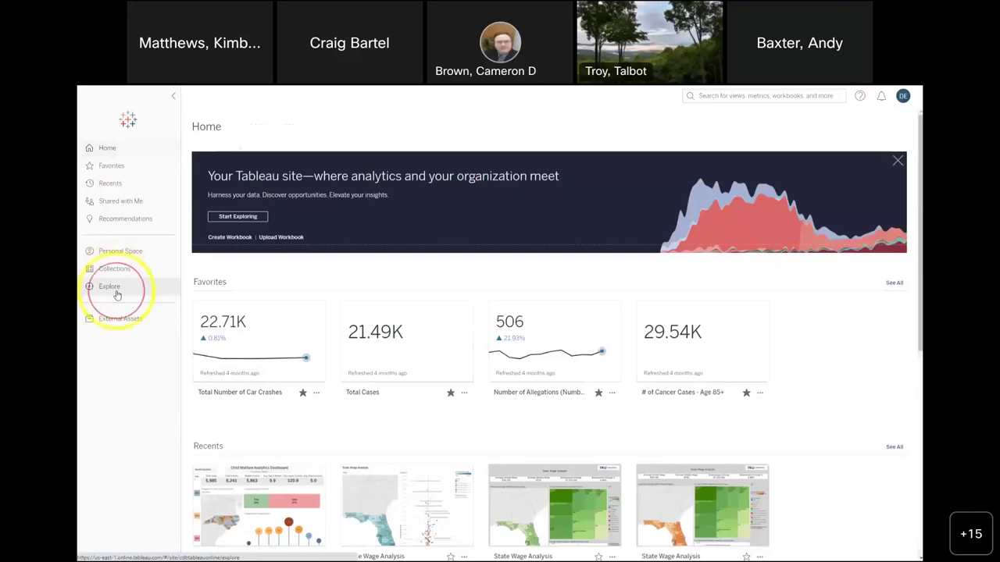
left_click(114, 288)
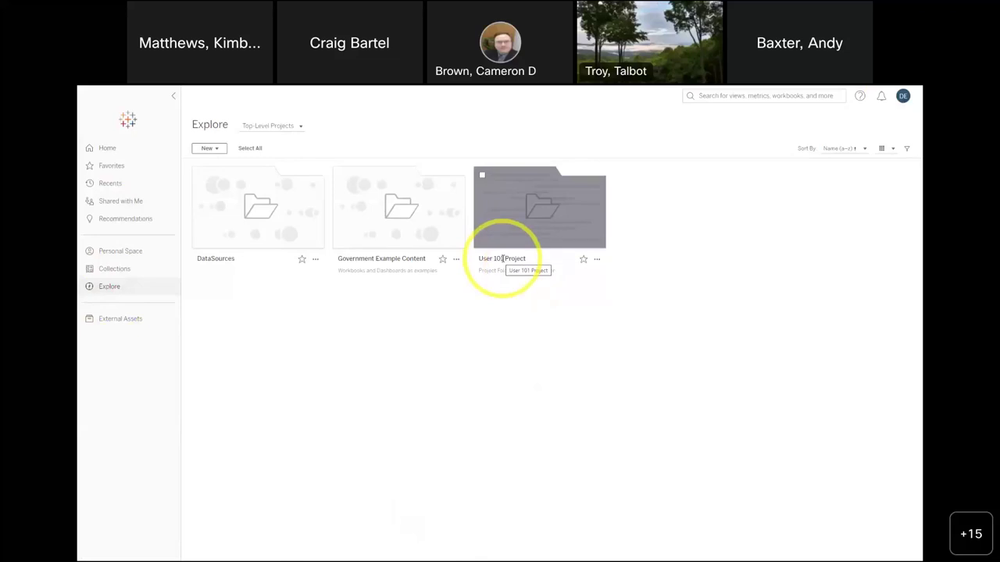
mouse_move(559, 229)
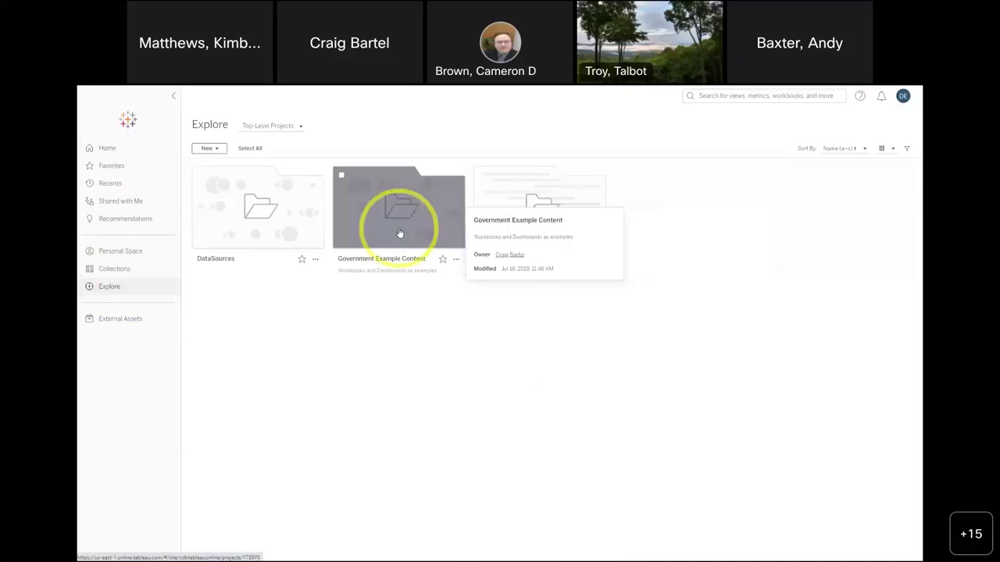
- Search the site for 'child welfare' and open the Child Welfare Analytics Dashboard result
left_click(708, 96)
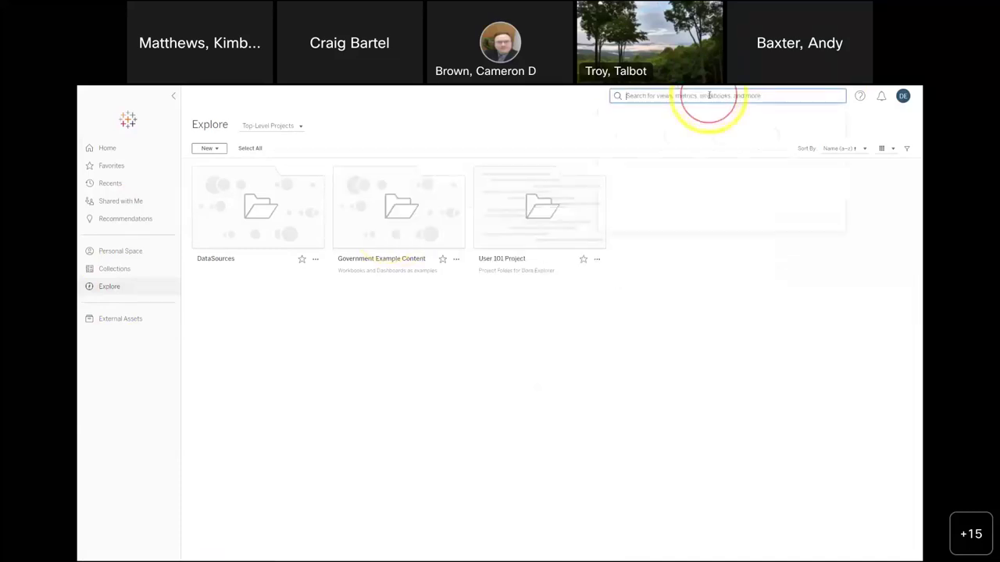
type("child welfare")
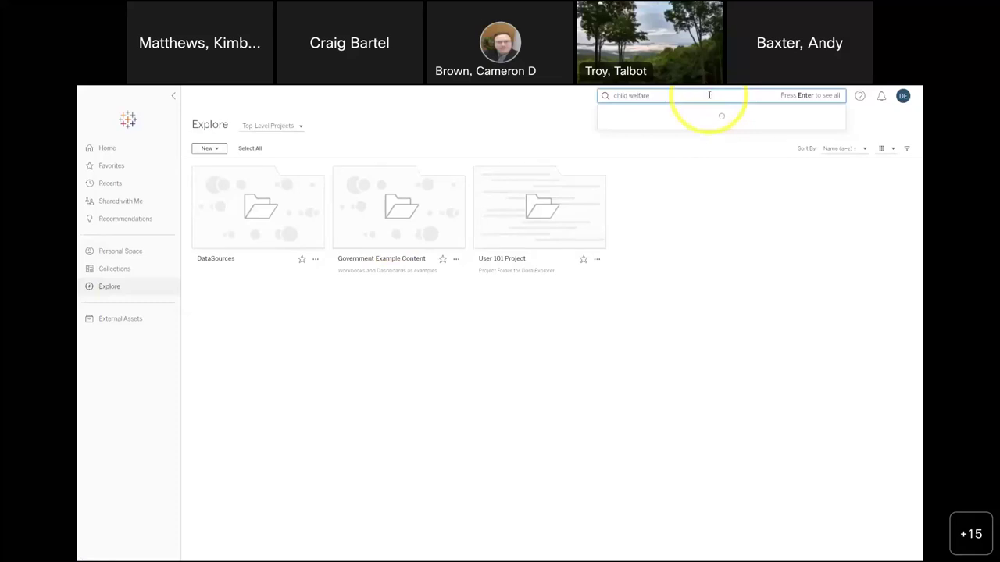
key("Return")
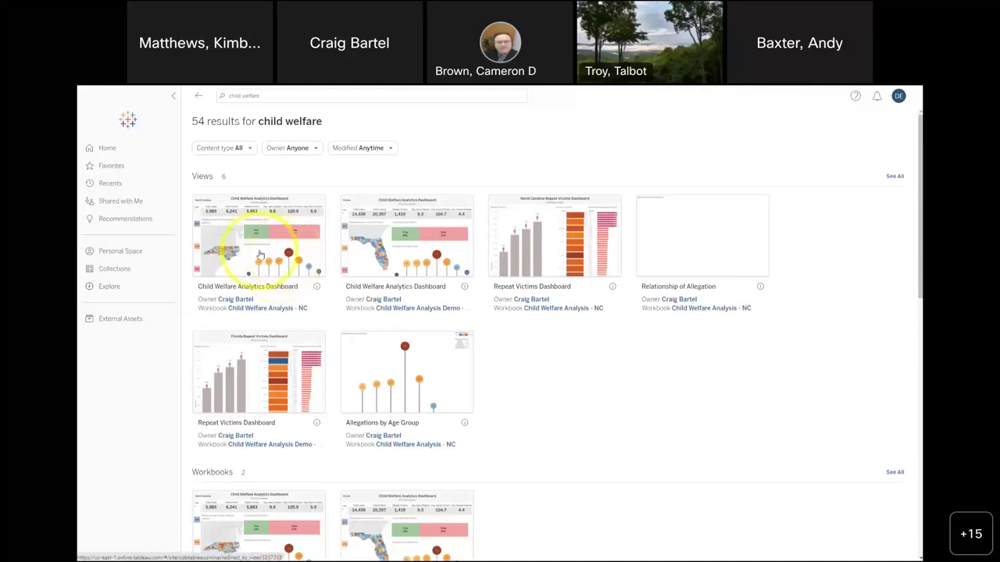
left_click(261, 255)
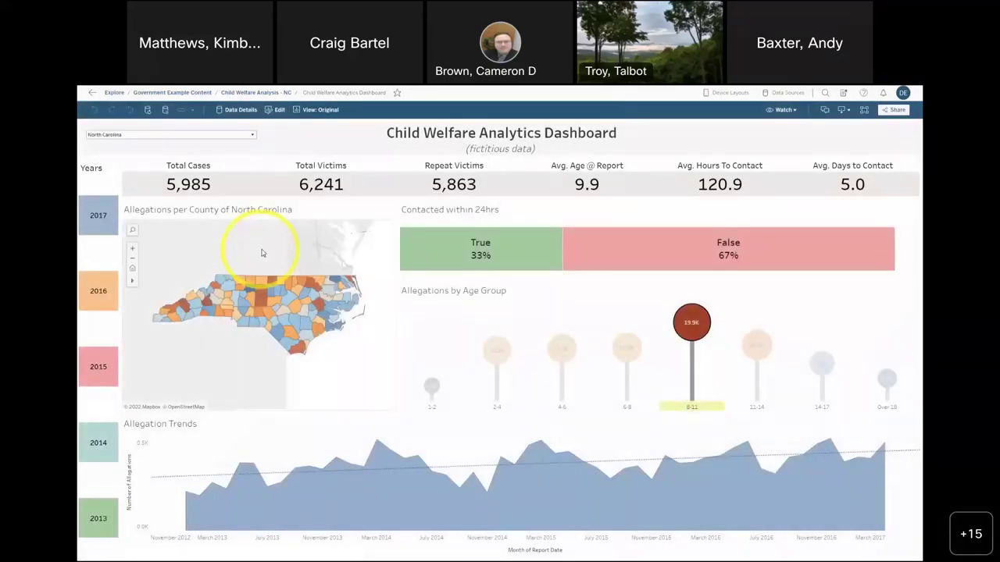
- Clear the 8-11 age filter, toggle the 2016 year filter off, and open Watch > Subscriptions
mouse_move(686, 344)
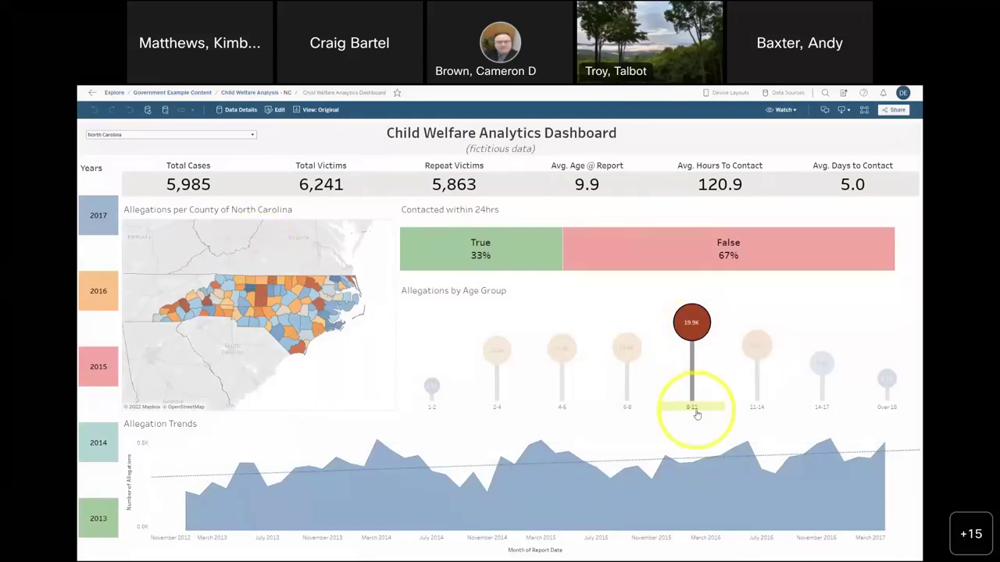
left_click(742, 314)
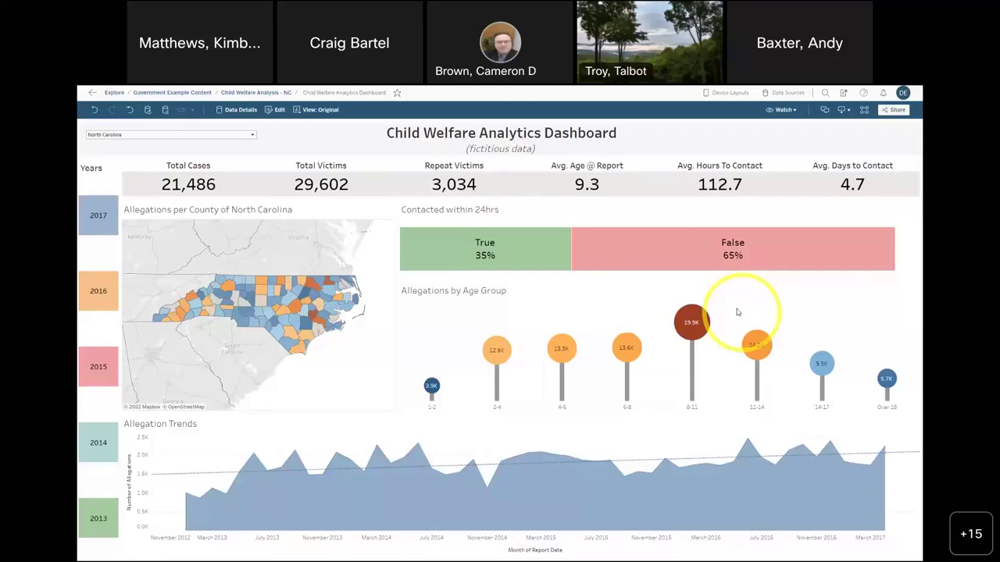
mouse_move(295, 306)
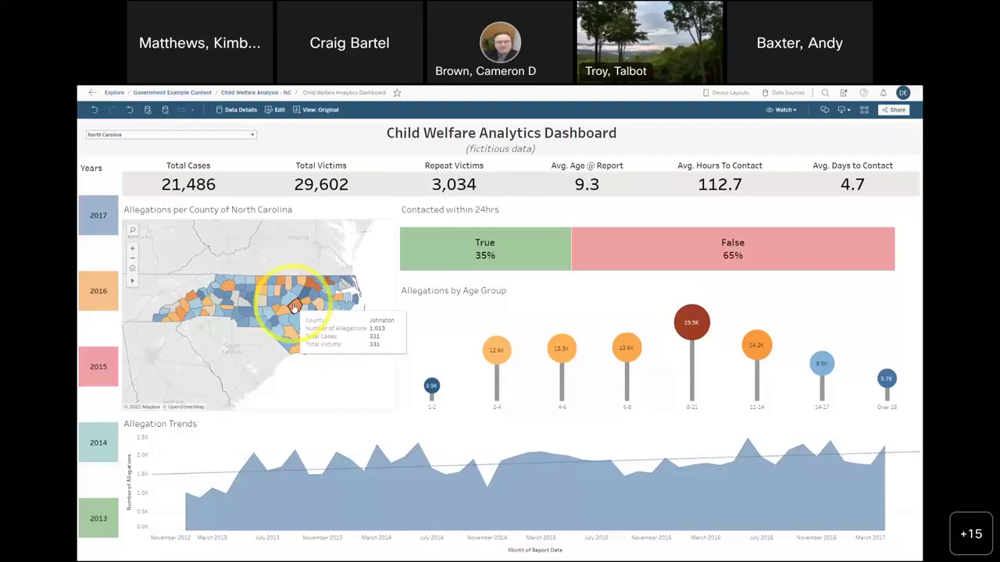
mouse_move(561, 350)
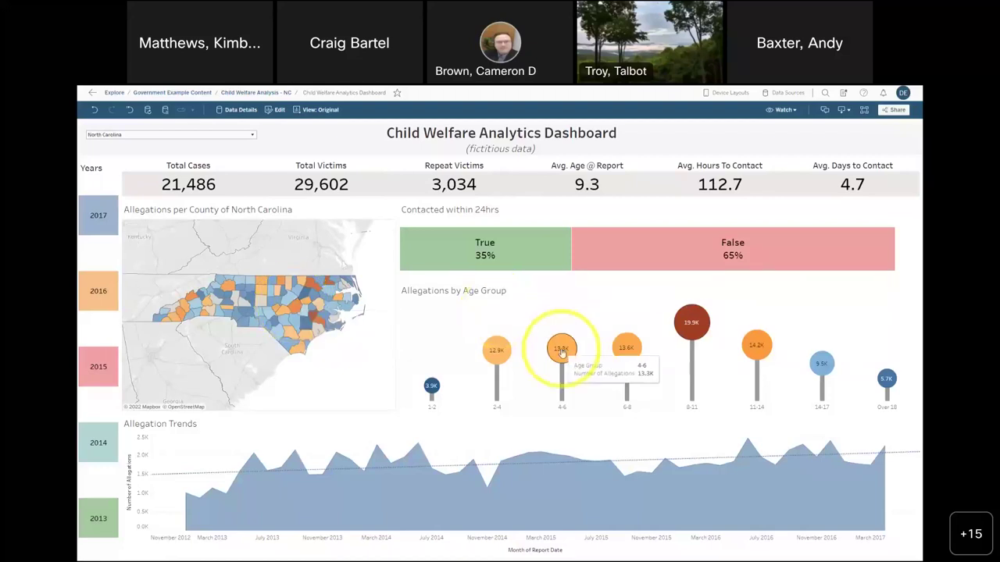
left_click(99, 291)
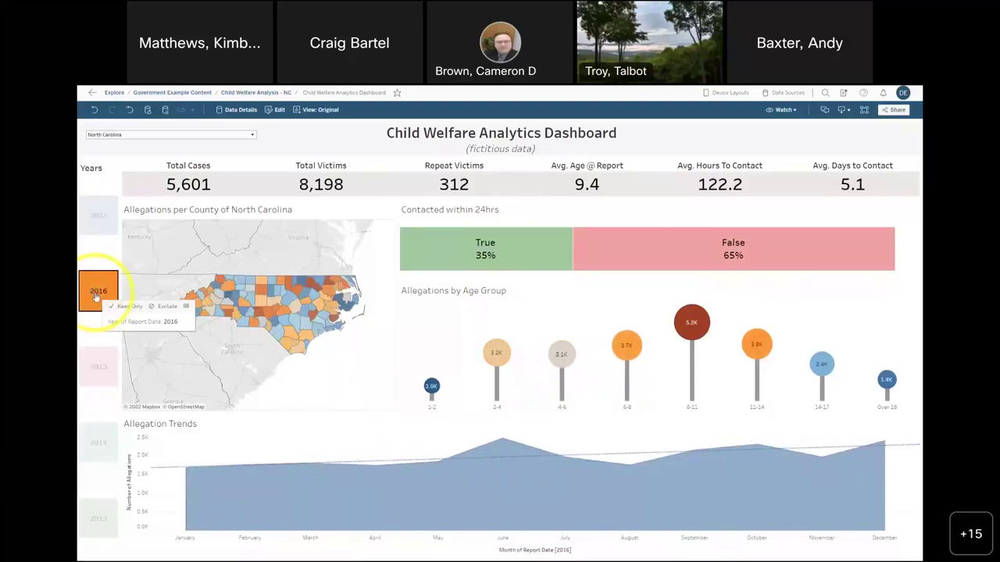
left_click(96, 294)
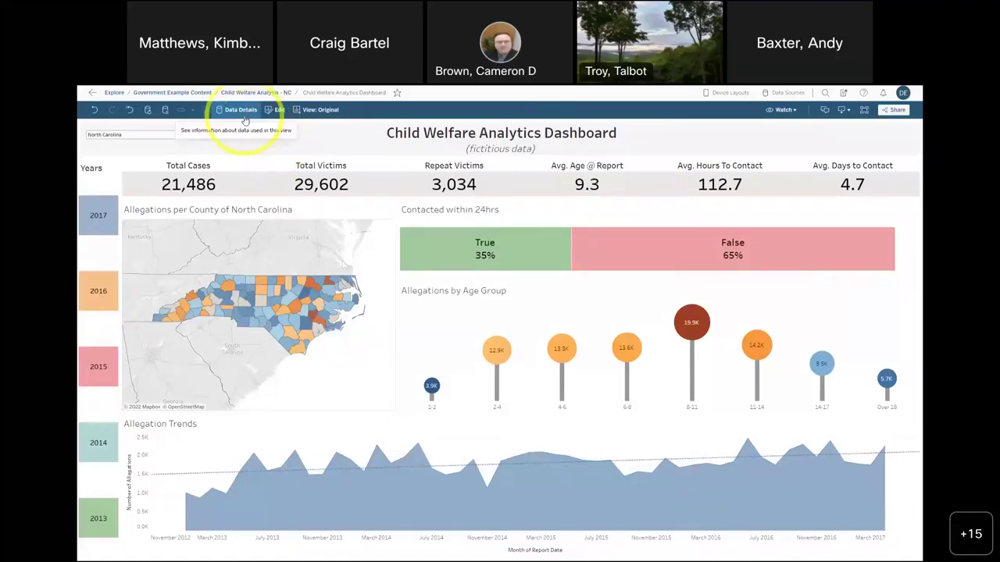
left_click(783, 109)
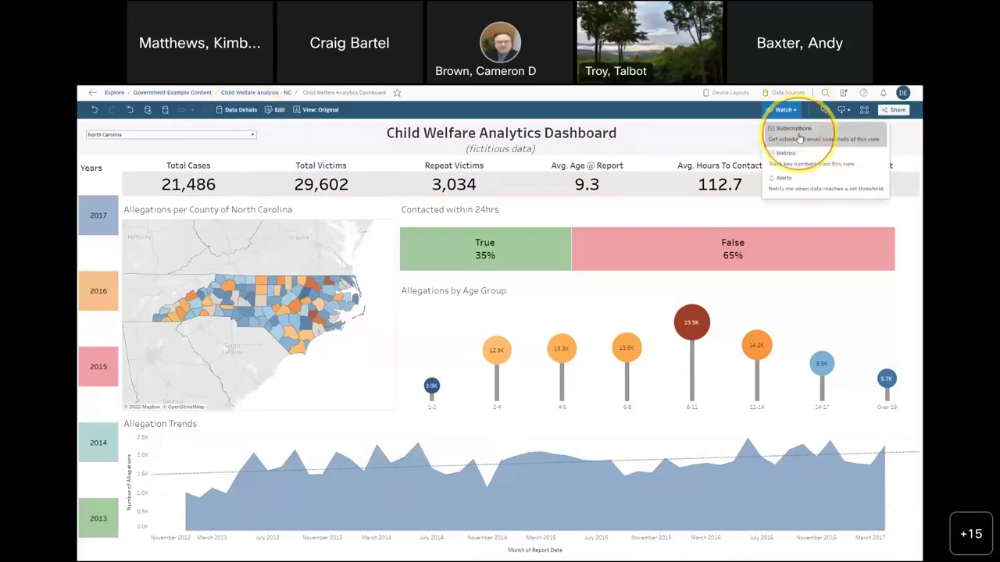
left_click(799, 131)
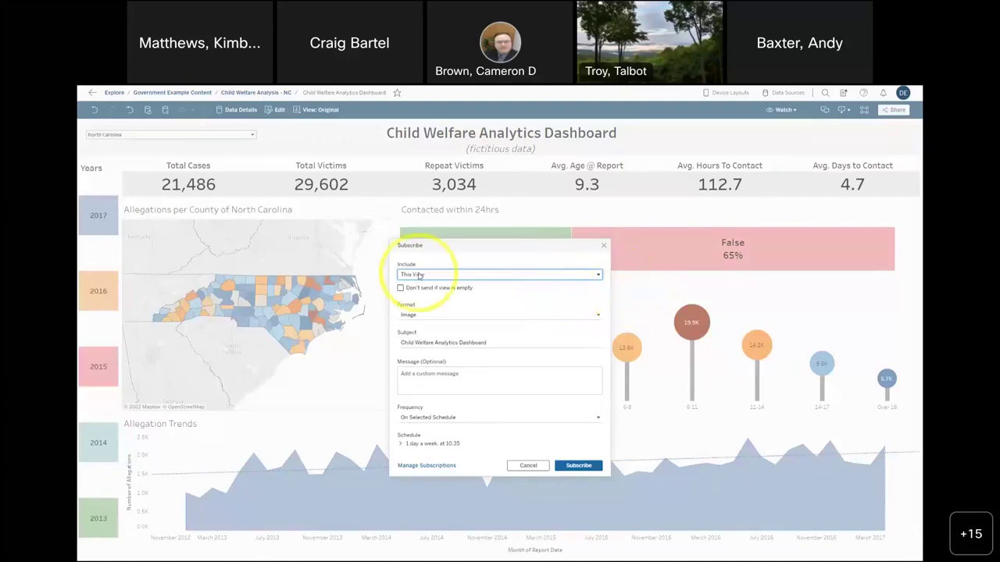
- Keep Image format and On Selected Schedule frequency, and expand the Schedule row's options
left_click(440, 316)
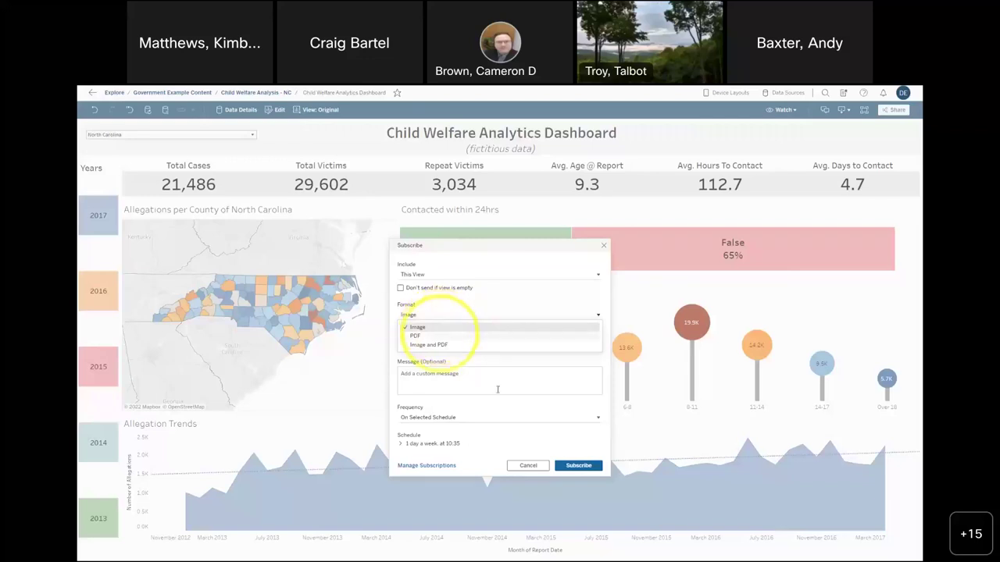
left_click(547, 421)
left_click(548, 421)
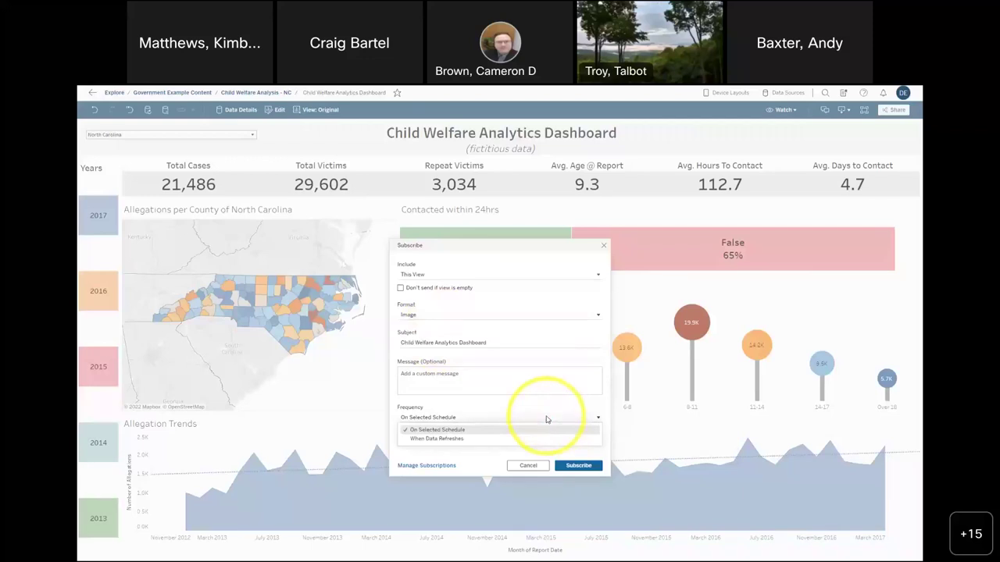
left_click(482, 414)
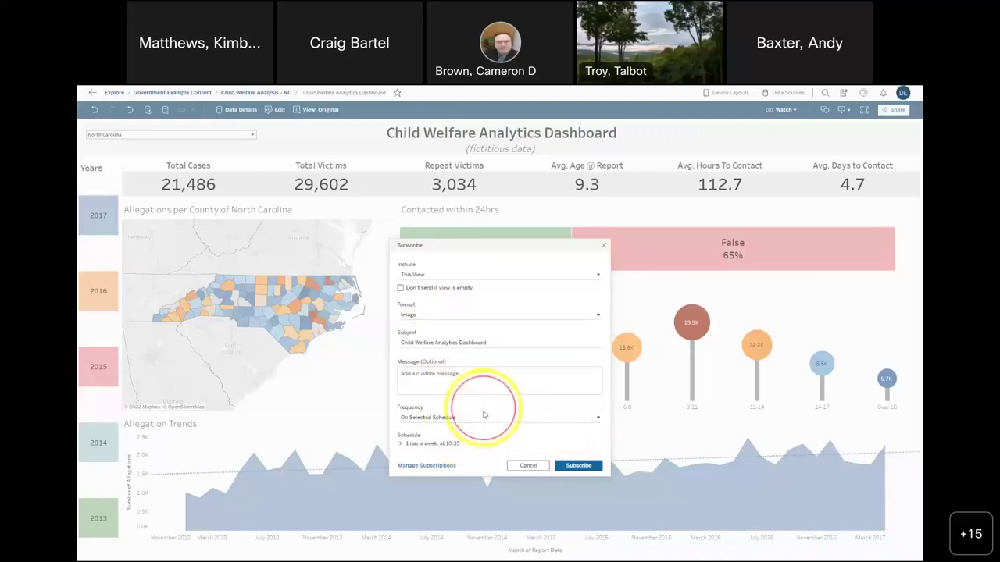
left_click(402, 445)
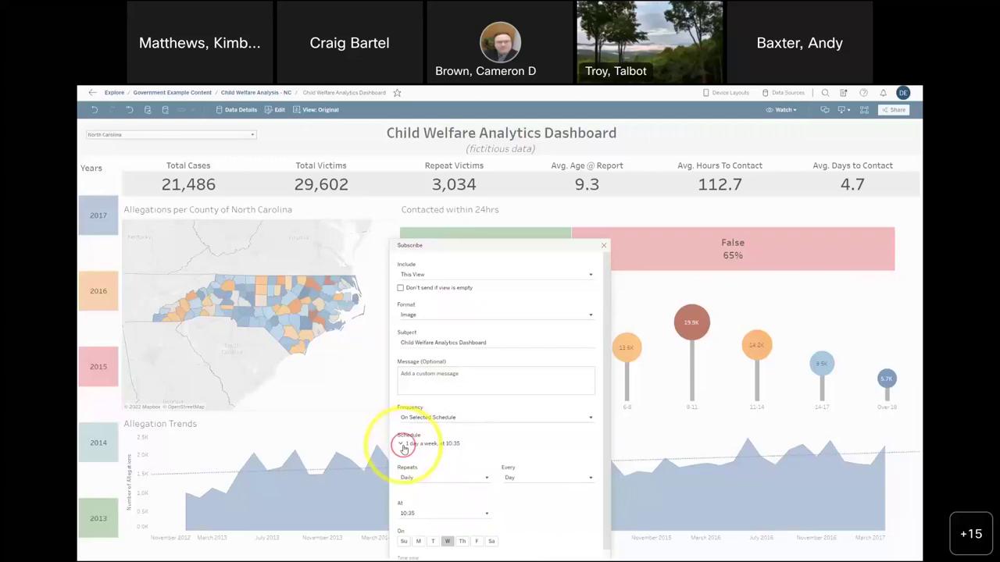
- Review the Frequency options again, move the Subscribe dialog up, and close it unsubscribed
scroll(602, 453, "down", 1)
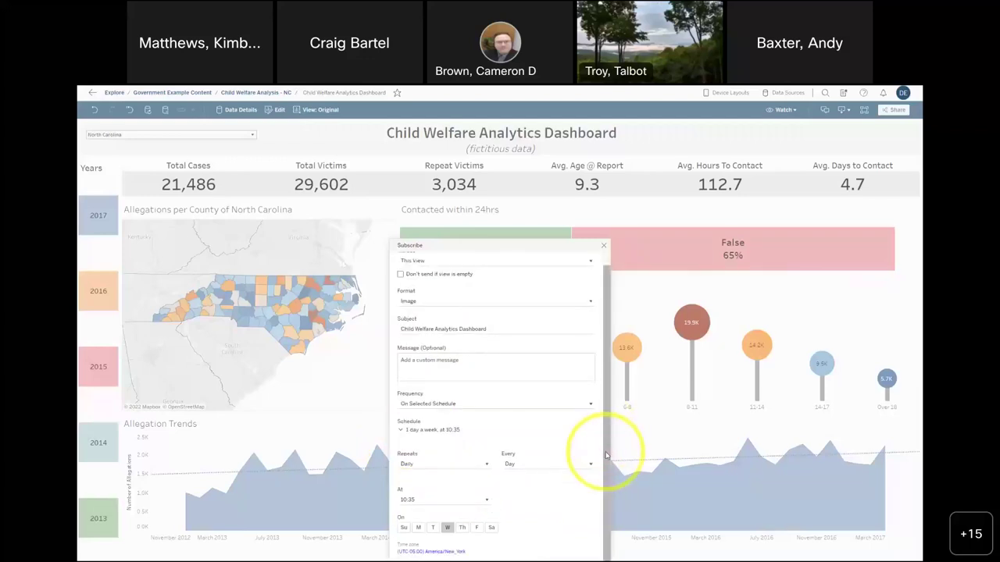
left_click(443, 406)
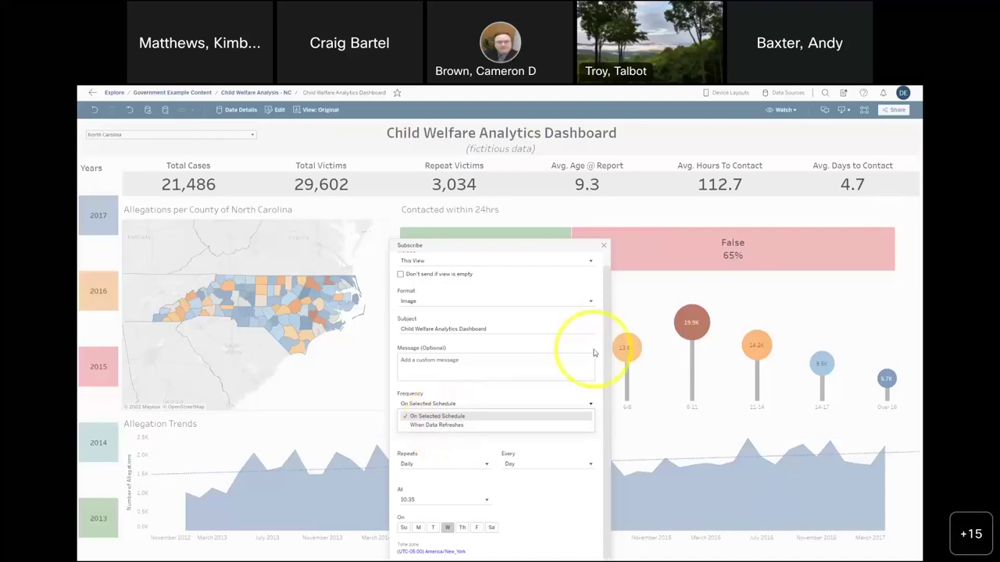
left_click_drag(547, 246, 541, 193)
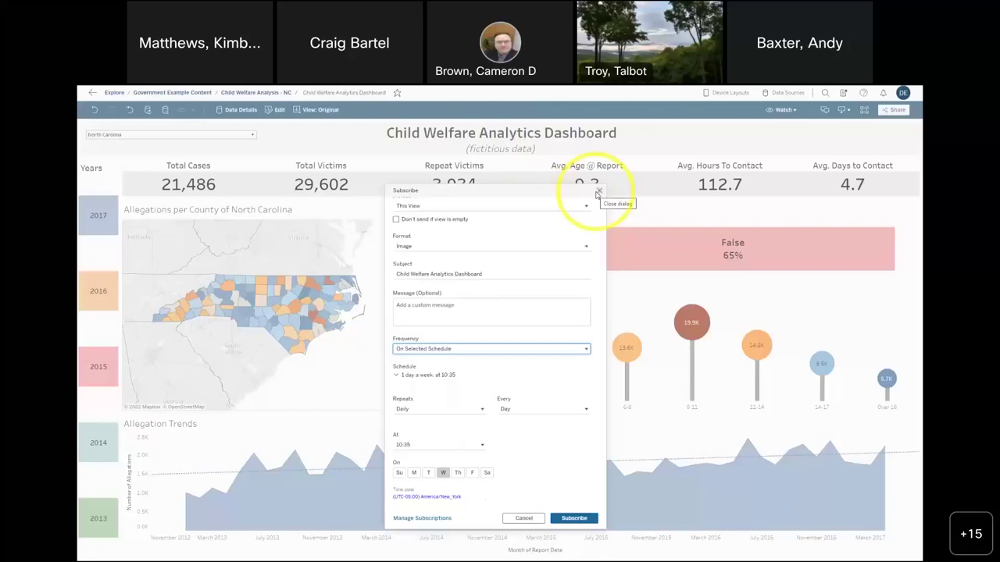
left_click(599, 192)
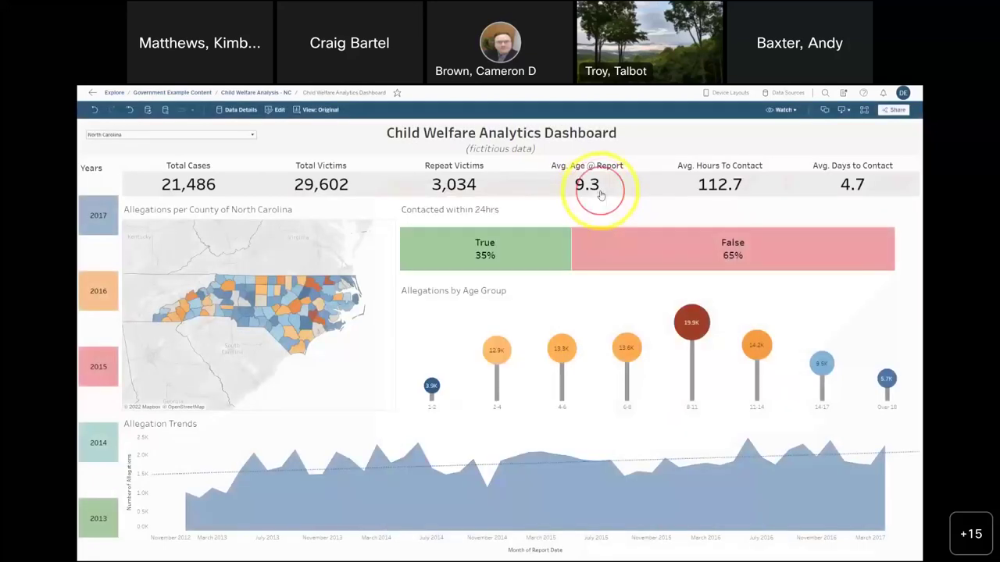
- Select the latest Allegation Trends point and open the Metrics panel from Watch
left_click(784, 110)
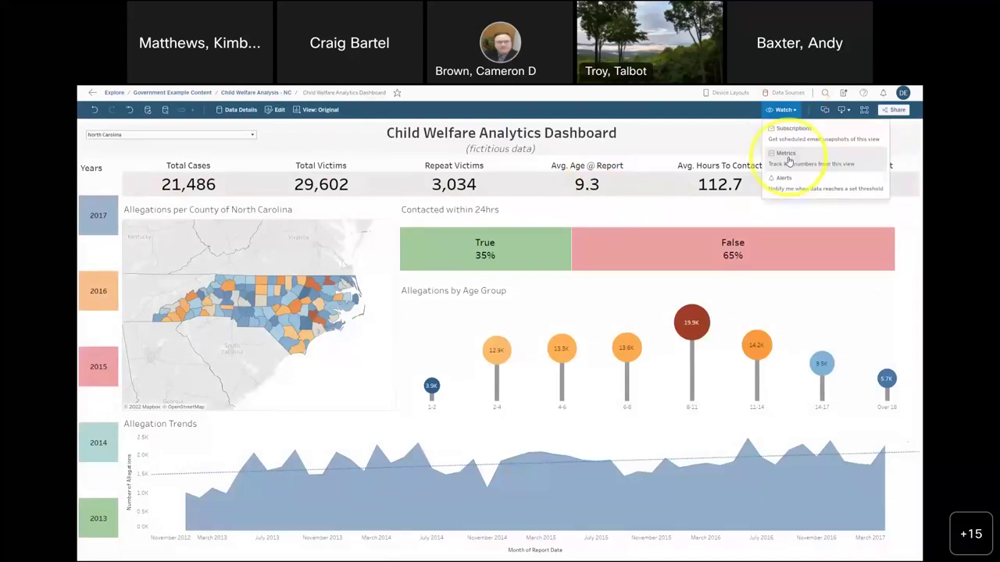
mouse_move(885, 450)
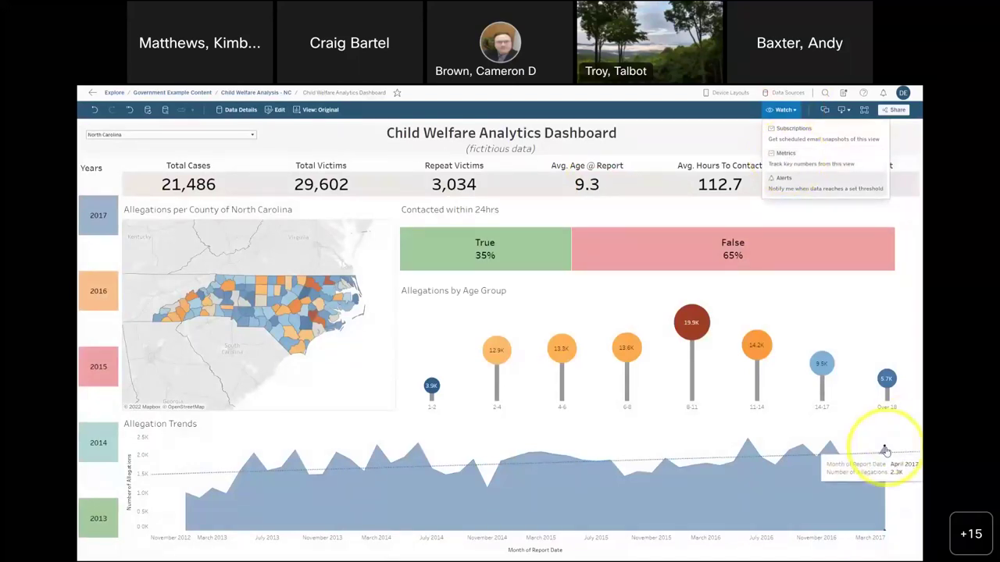
left_click(885, 451)
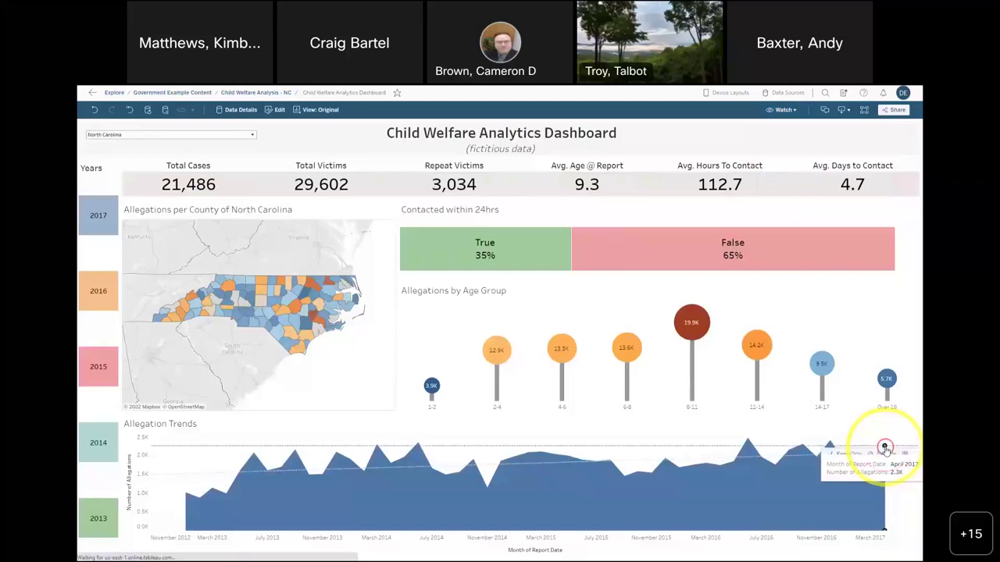
left_click(795, 110)
left_click(804, 163)
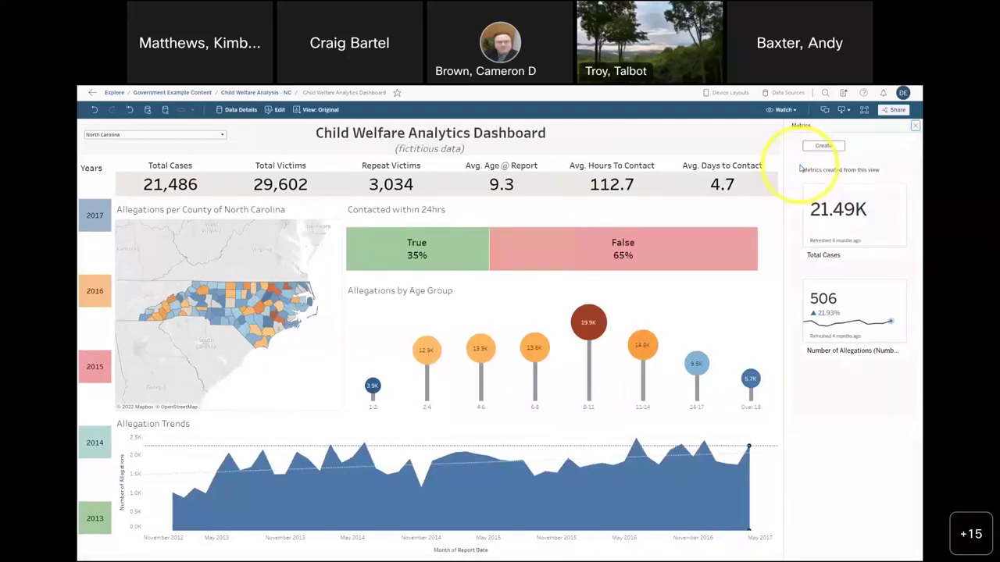
- Try creating a metric from the April 2017 trend point, then close the Metrics panel after the permission message
left_click(749, 450)
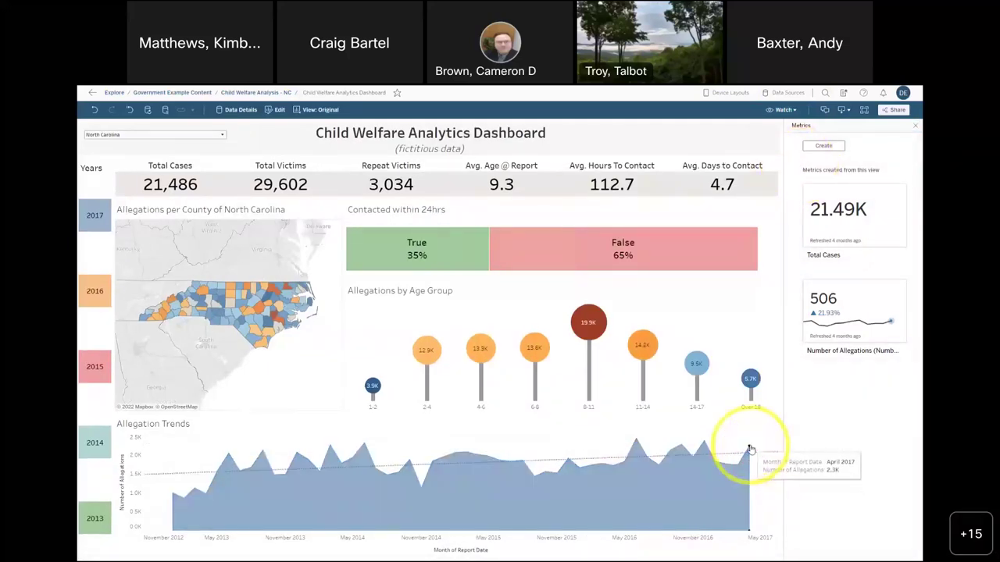
left_click(823, 145)
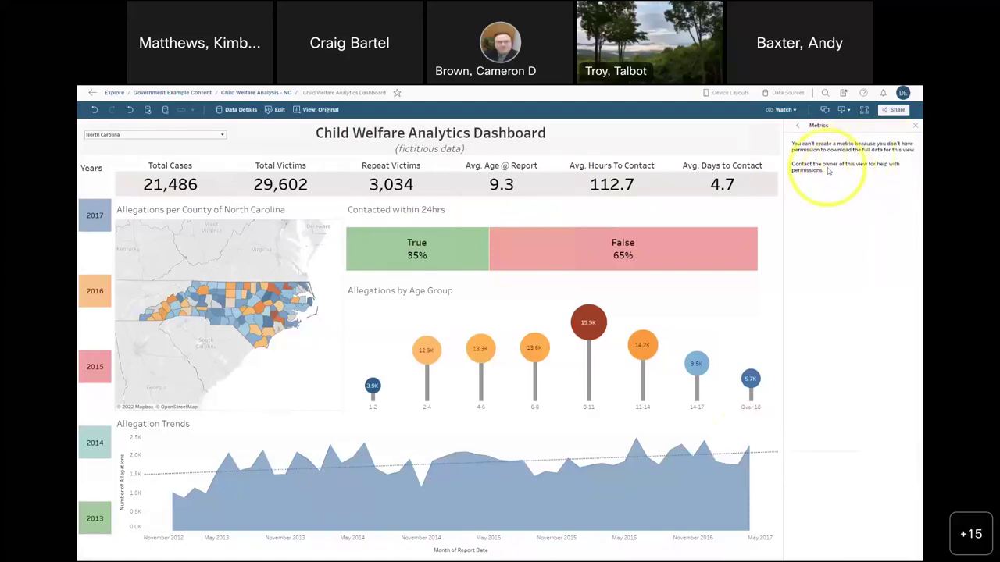
left_click(747, 439)
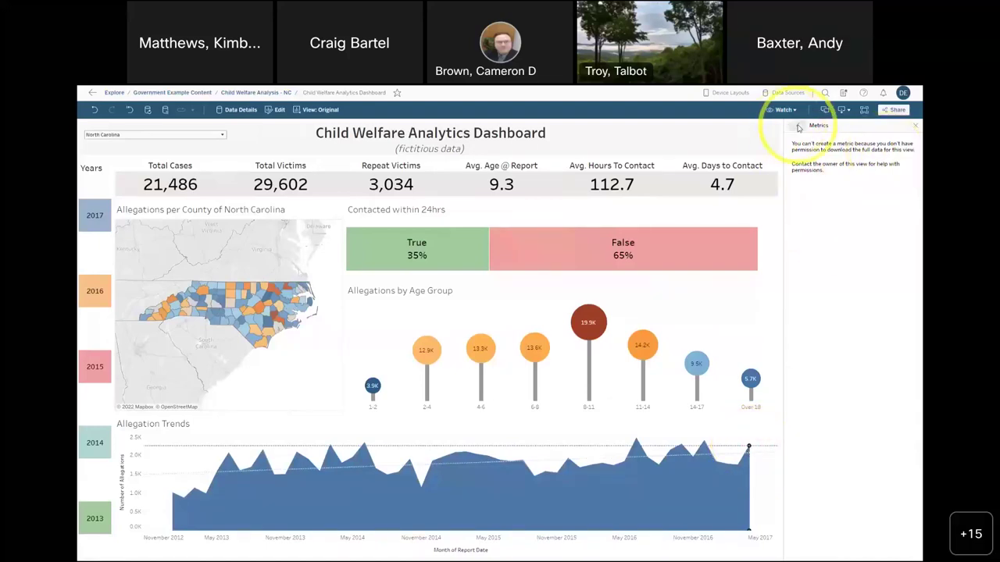
left_click(912, 125)
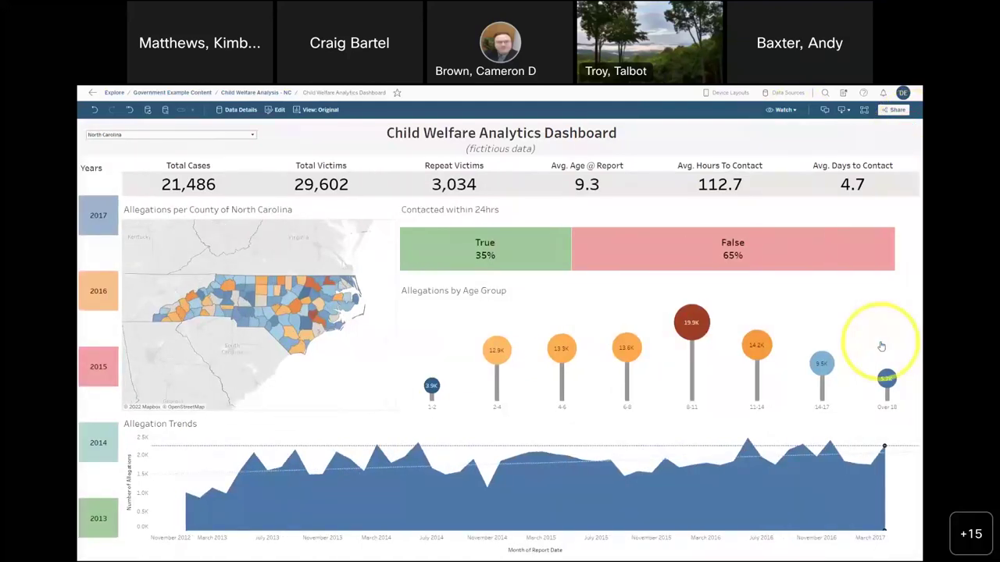
mouse_move(693, 313)
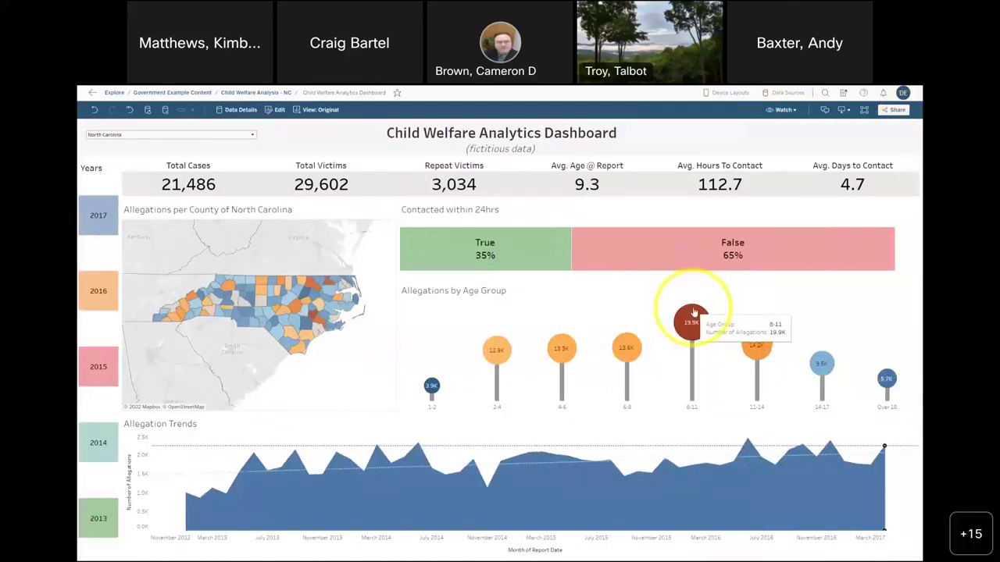
left_click(790, 112)
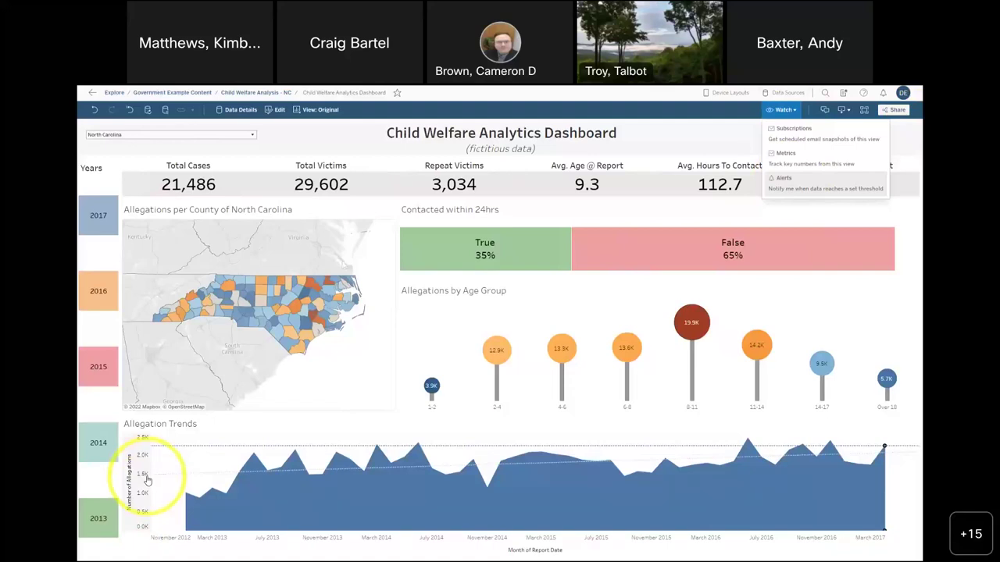
- Draft an 1800-allegation data alert on Number of Allegations, sent at most hourly
left_click(820, 189)
left_click(852, 246)
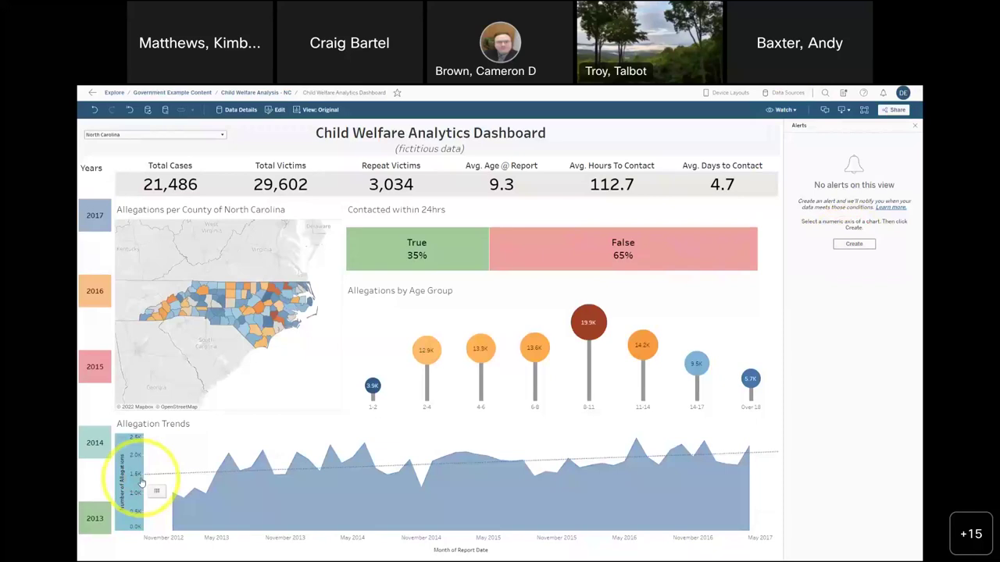
left_click(868, 245)
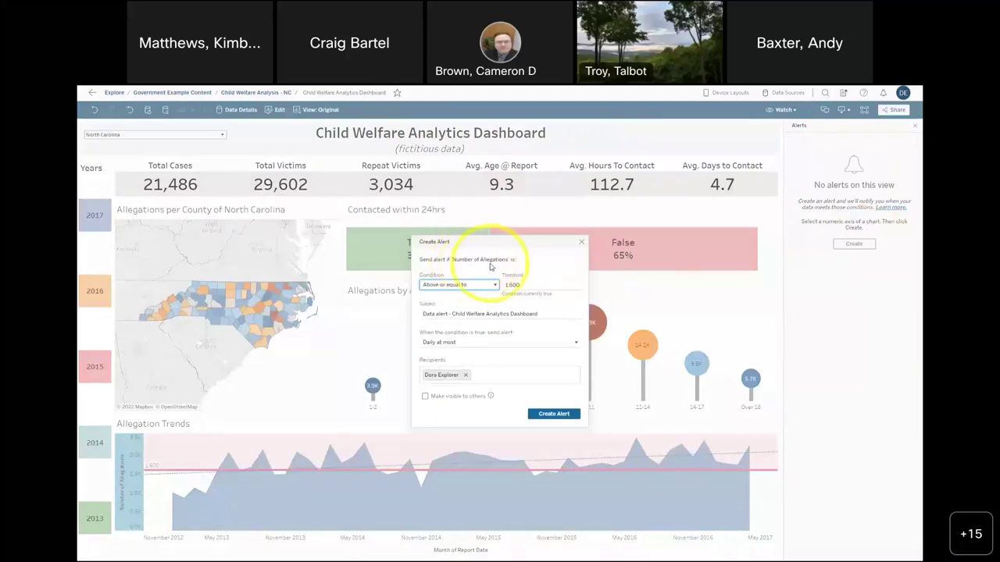
left_click(521, 288)
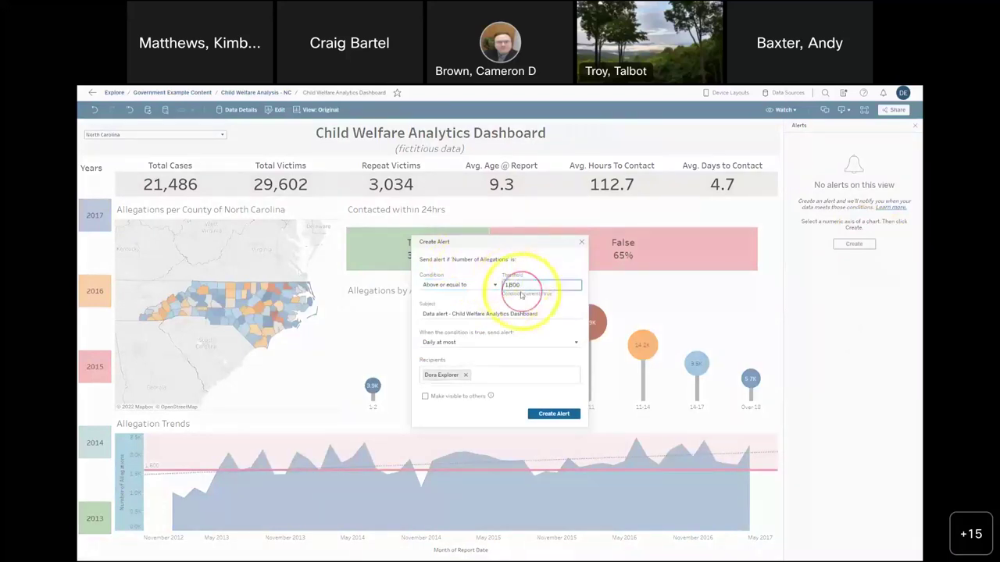
left_click(464, 344)
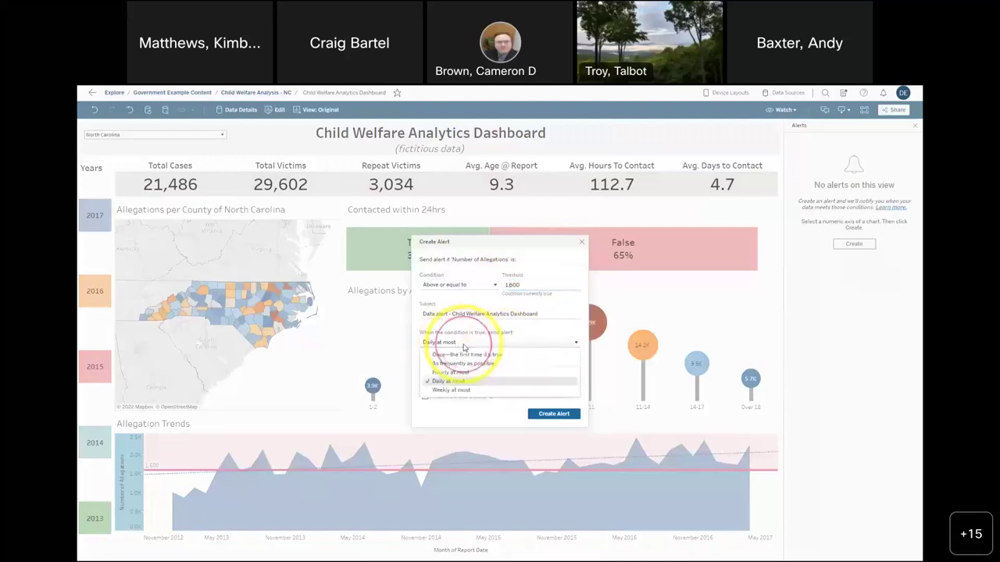
left_click(463, 374)
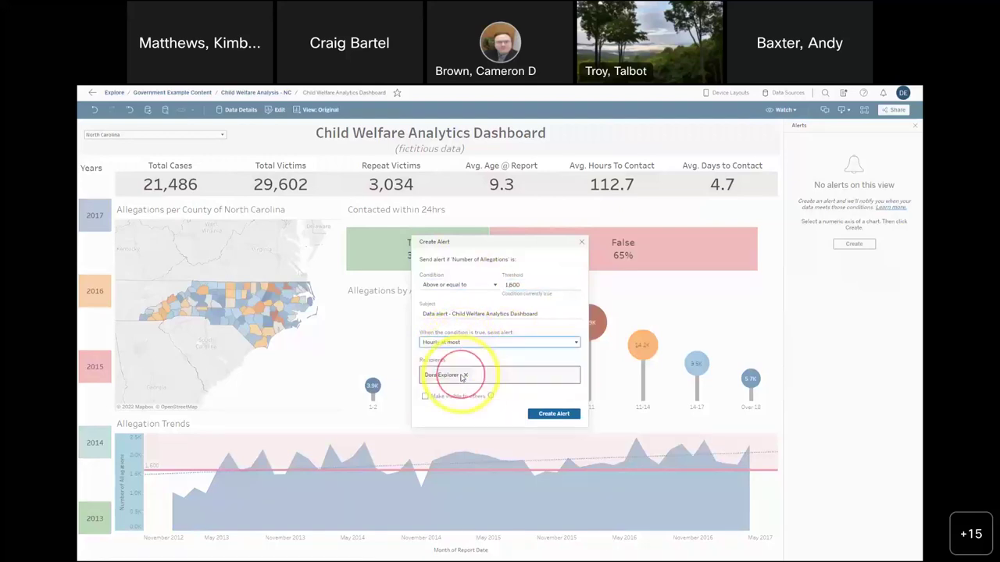
- Add another recipient to the alert, then discard it and close the Alerts panel
left_click(464, 375)
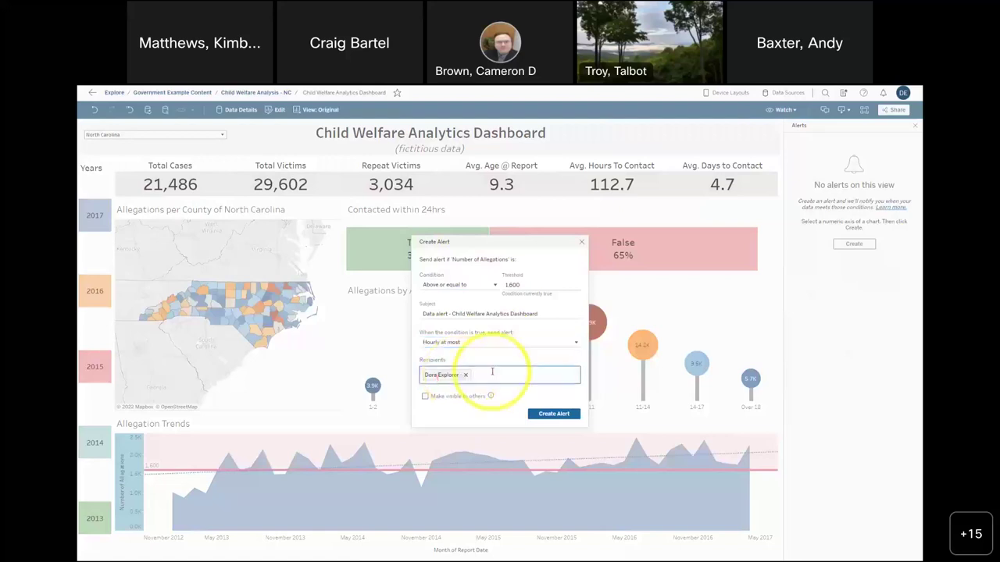
type("joe")
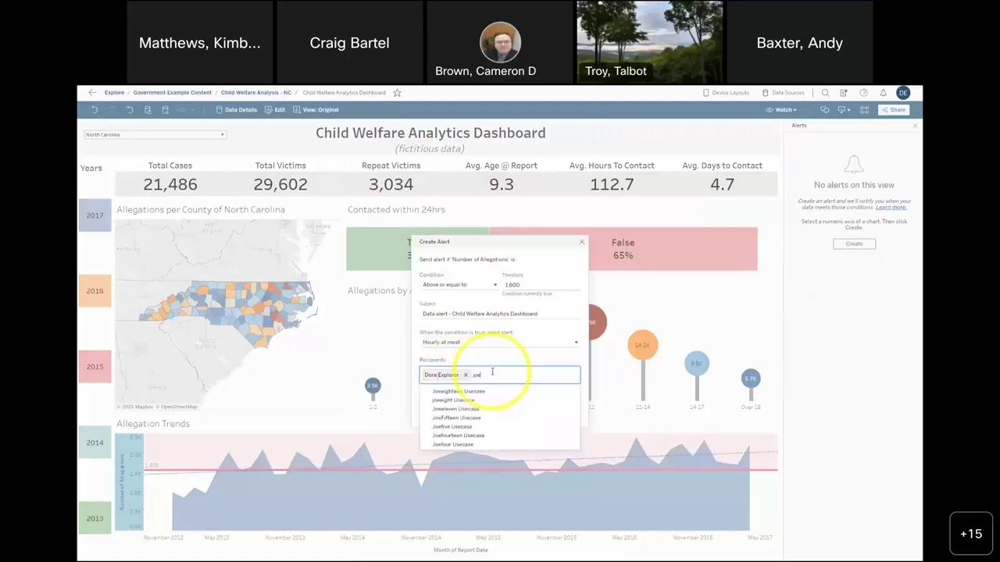
left_click(466, 415)
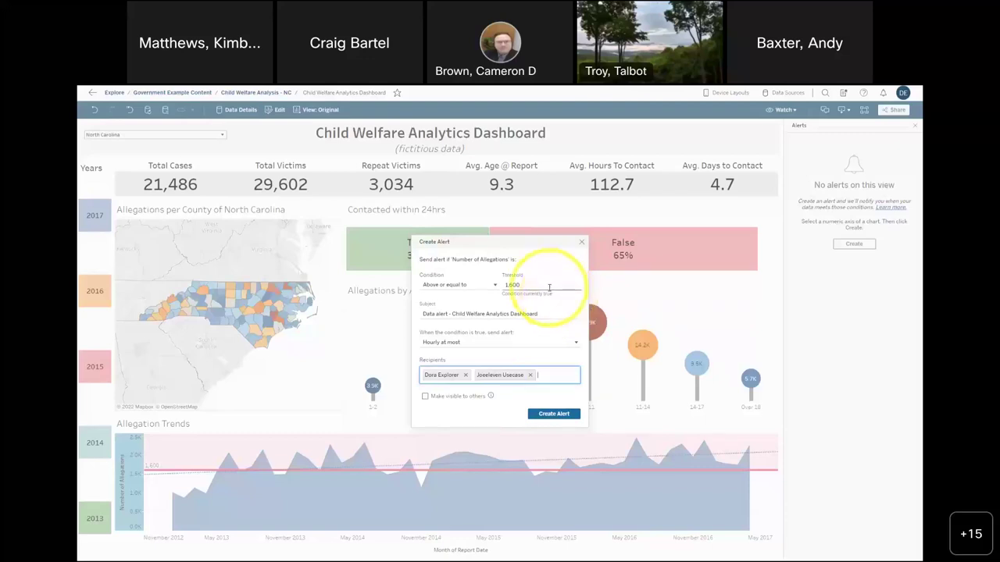
left_click(581, 245)
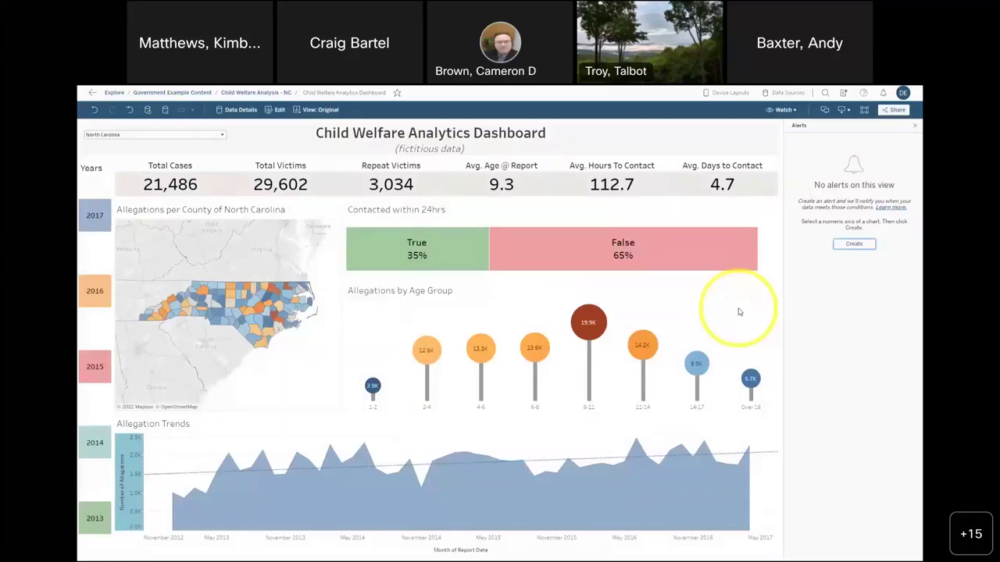
left_click(915, 126)
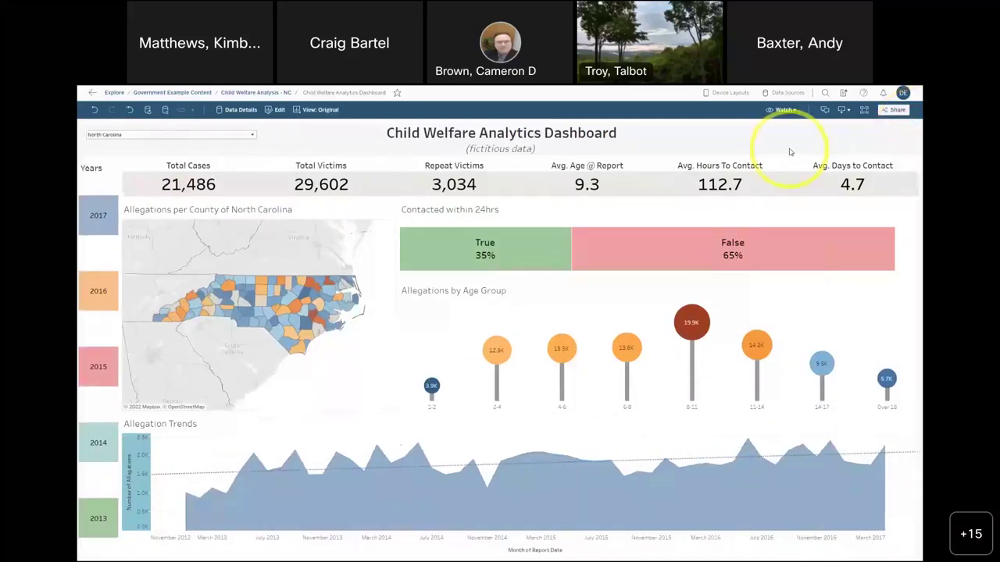
left_click(794, 113)
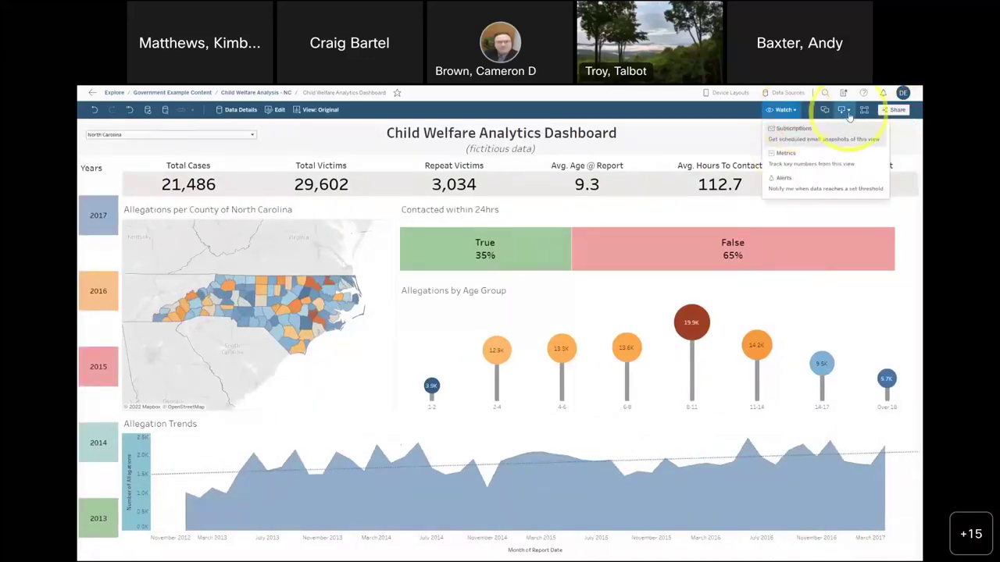
left_click(825, 110)
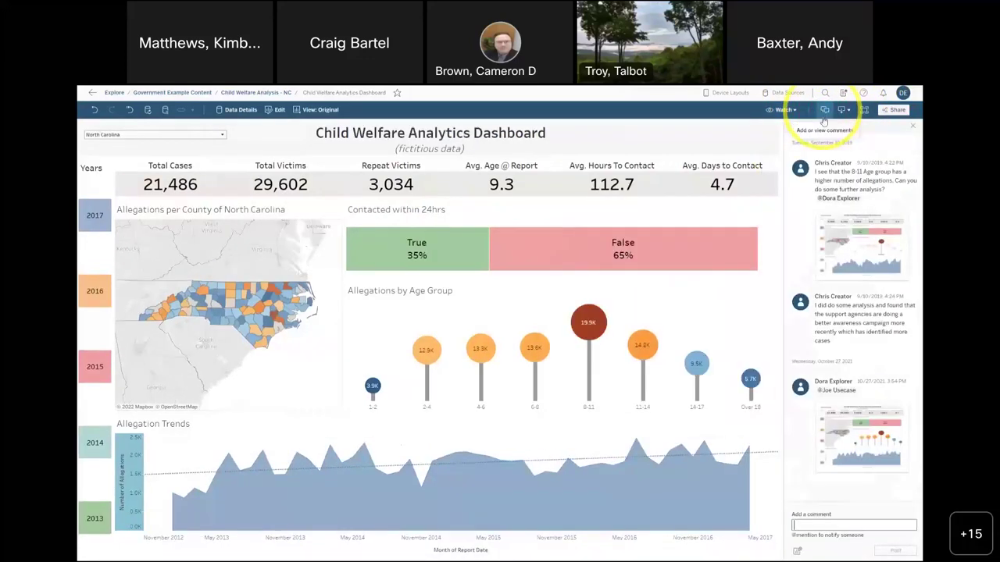
mouse_move(834, 436)
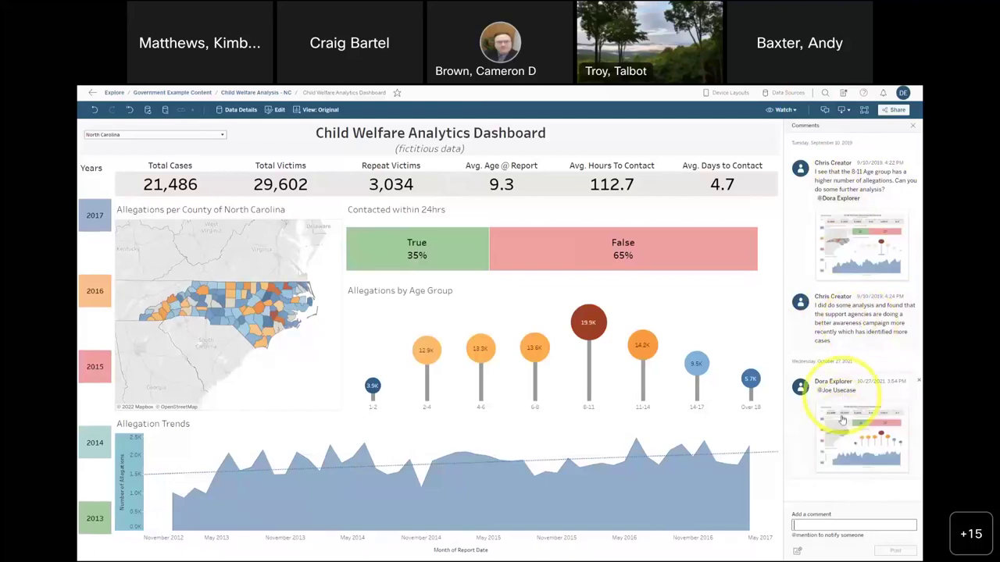
mouse_move(861, 447)
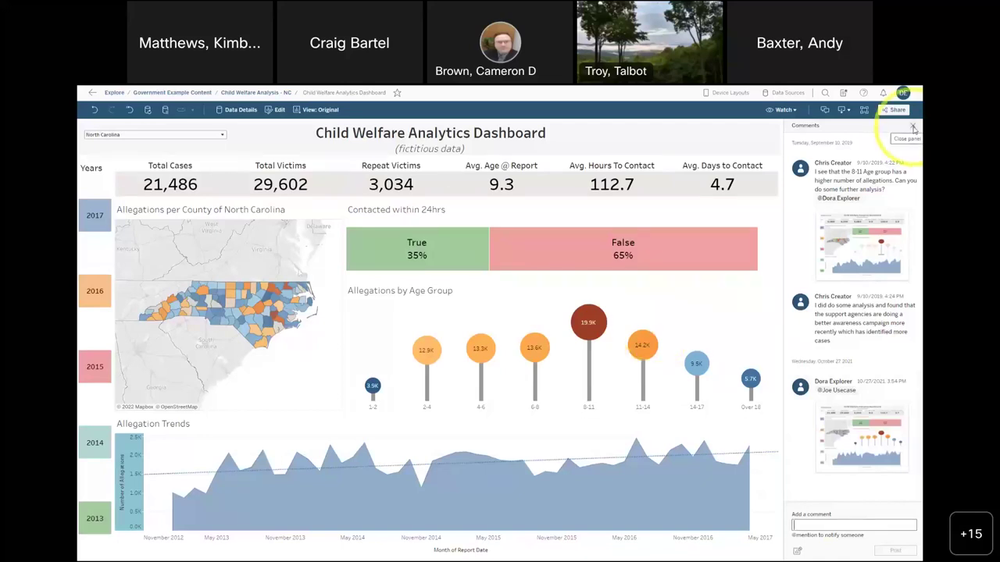
left_click(913, 128)
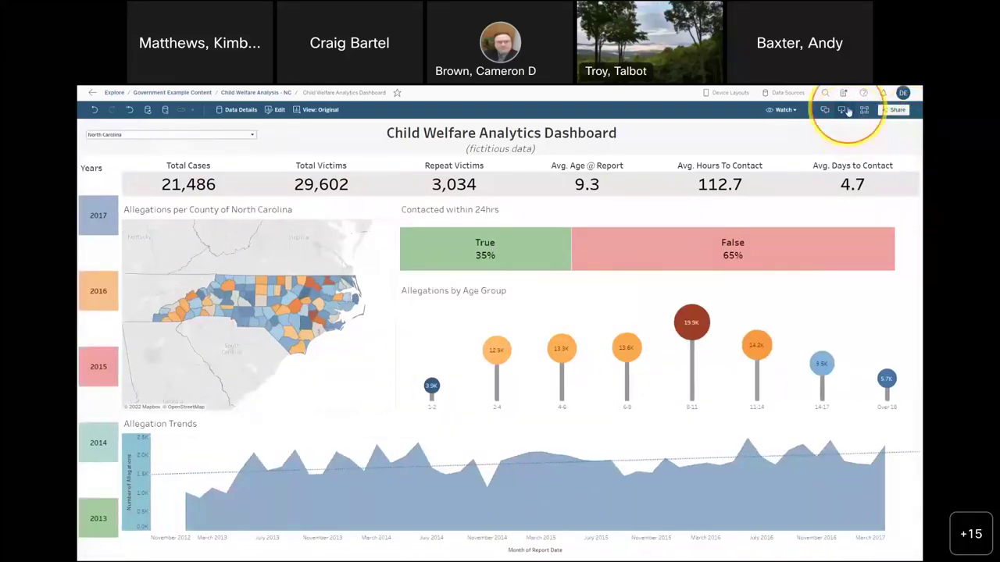
- List the dashboard's download formats: Image, Data, Crosstab, PDF, PowerPoint and Tableau Workbook
left_click(847, 111)
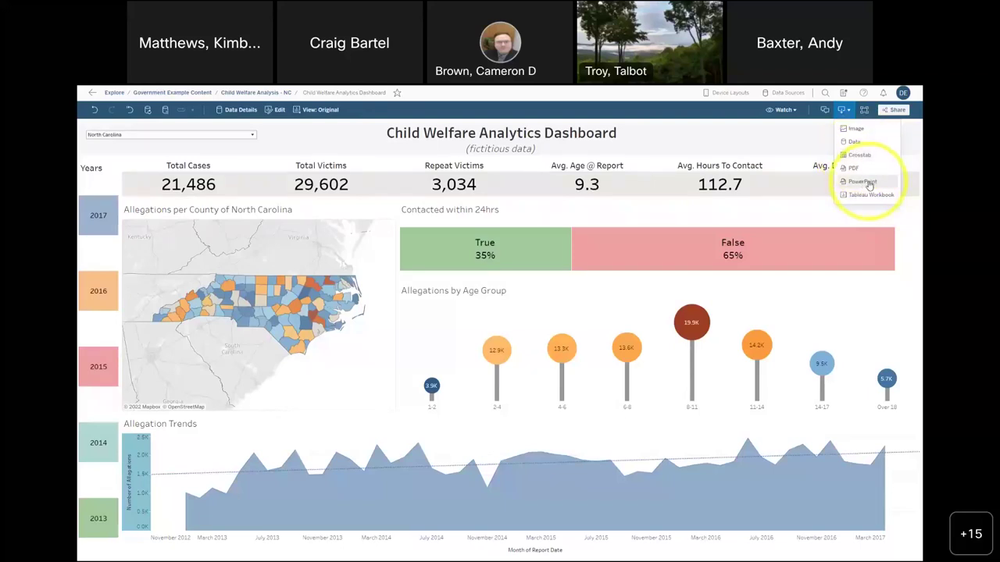
mouse_move(653, 262)
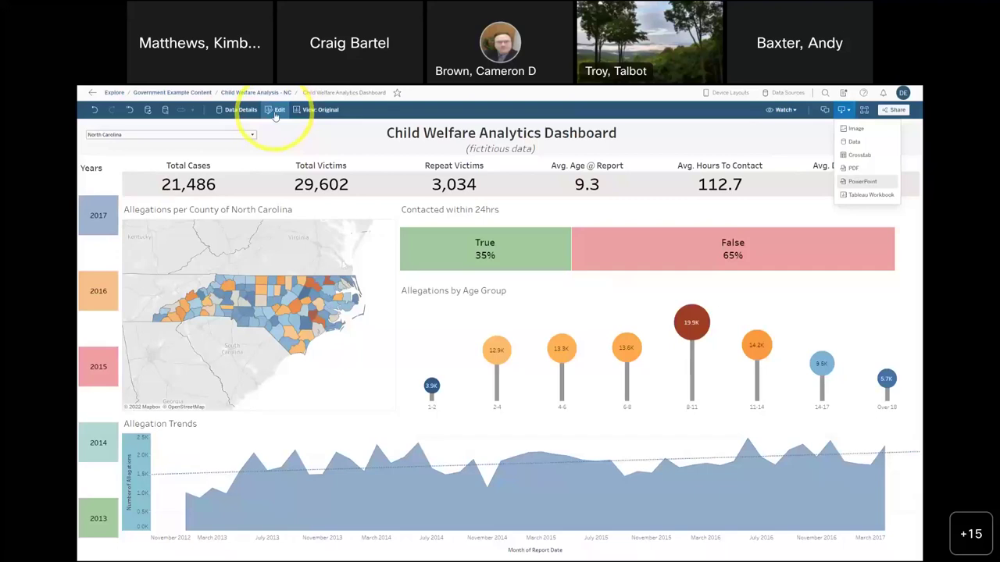
- Edit the workbook, clear the 8-11 selection, and switch to the empty Relationship of Allegation sheet
left_click(275, 115)
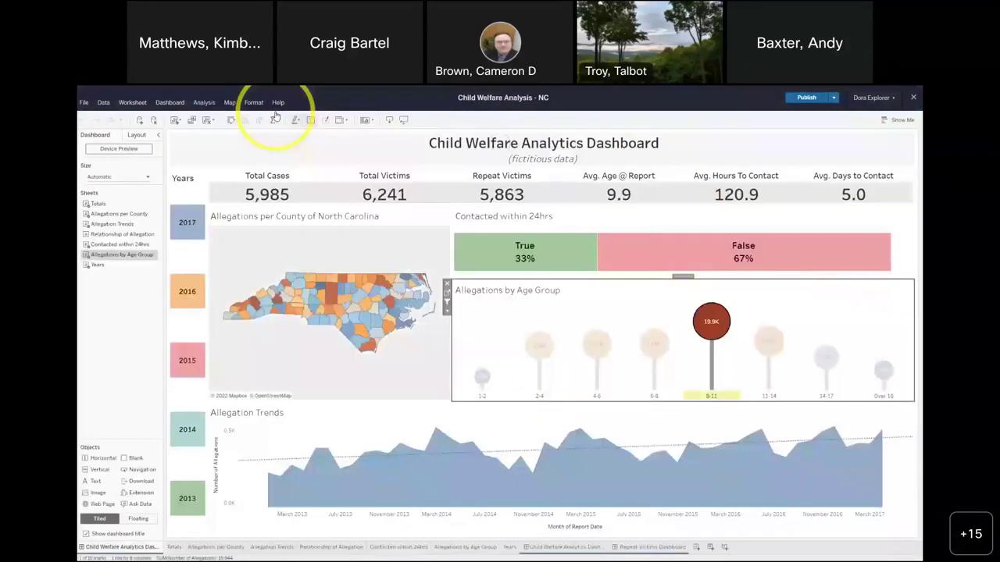
left_click(762, 295)
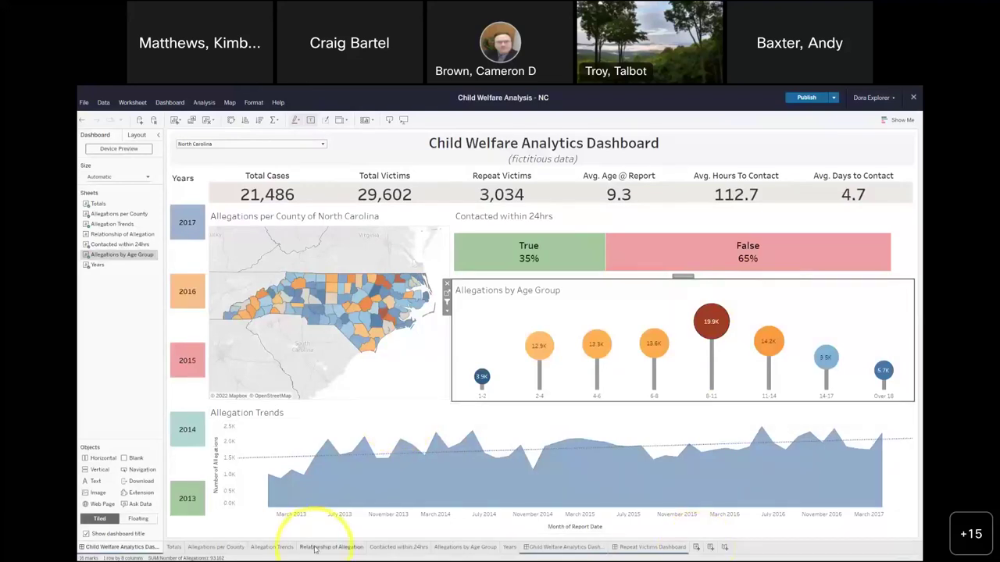
left_click(451, 548)
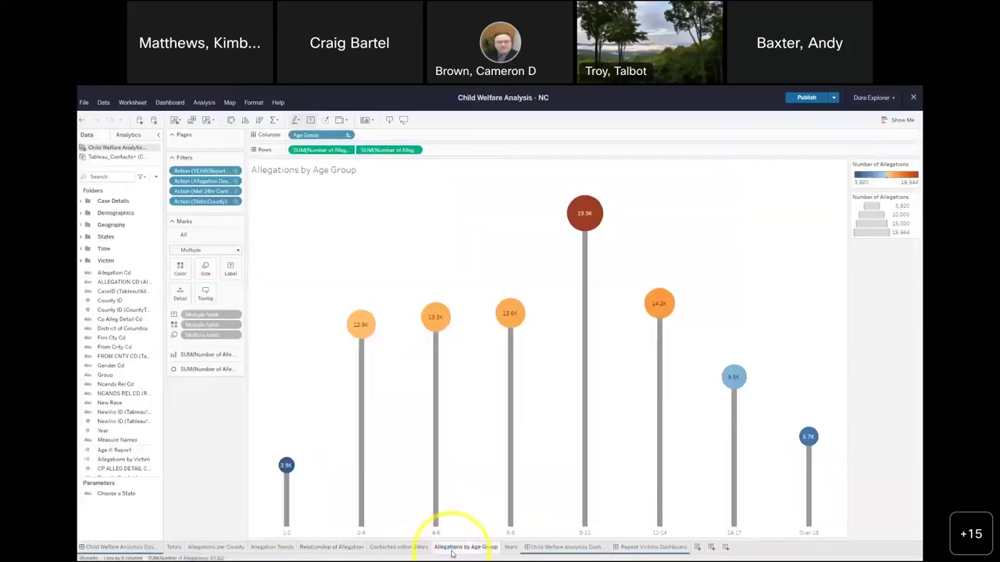
left_click(319, 547)
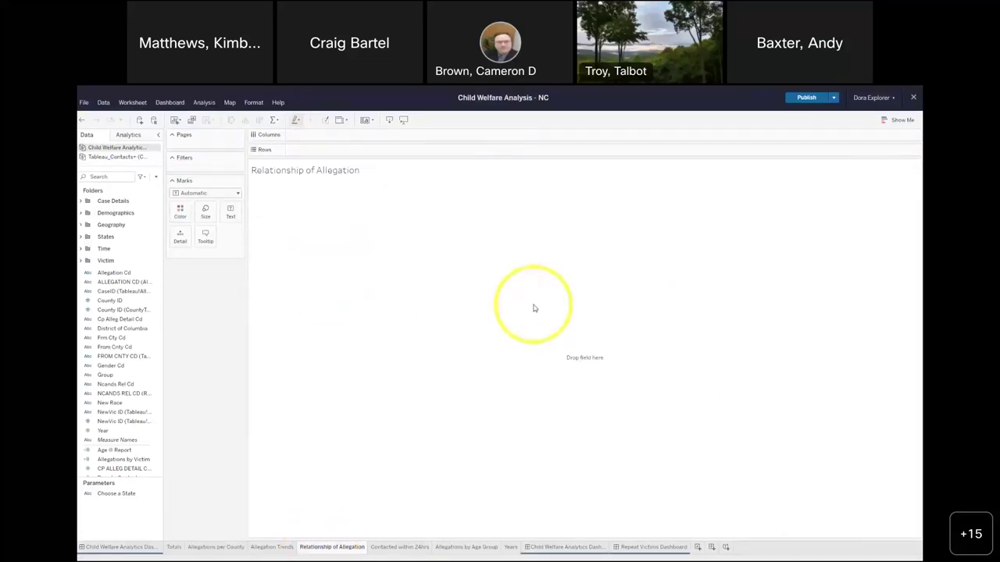
- Chart Number of Allegations split by Allegation Description from the Allegation Overview folder
left_click(122, 460)
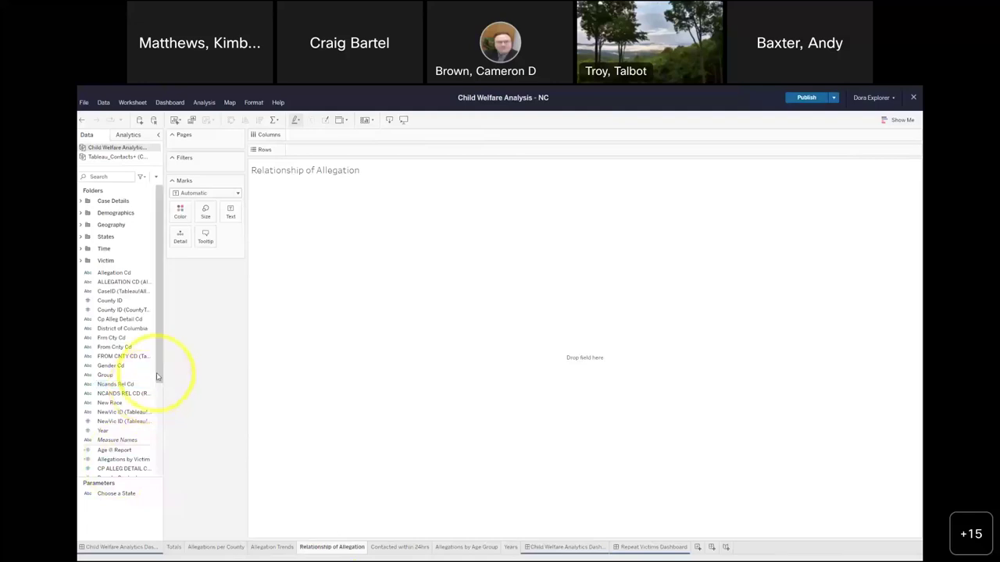
left_click_drag(157, 376, 154, 442)
left_click(124, 396)
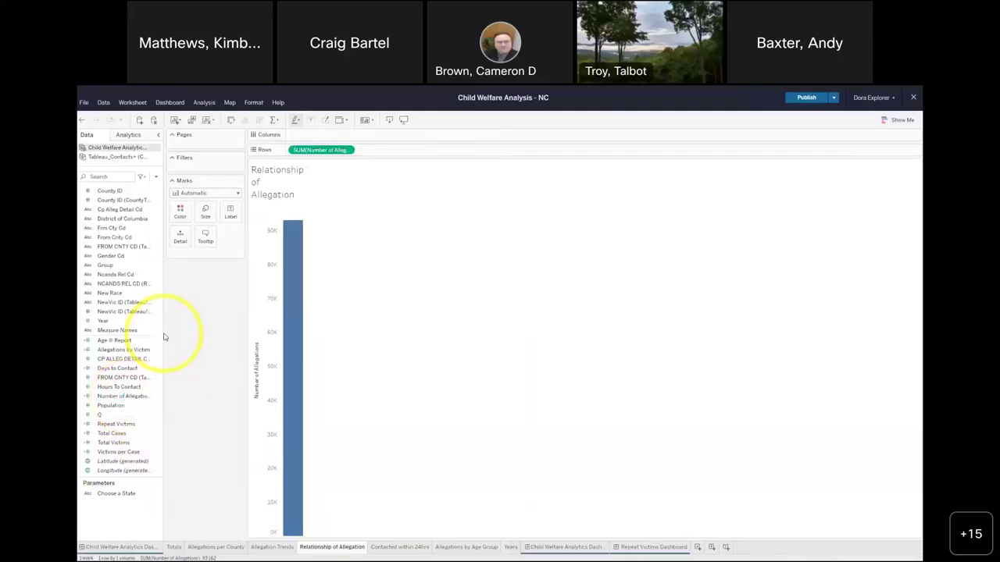
scroll(109, 235, "up", 5)
left_click(82, 205)
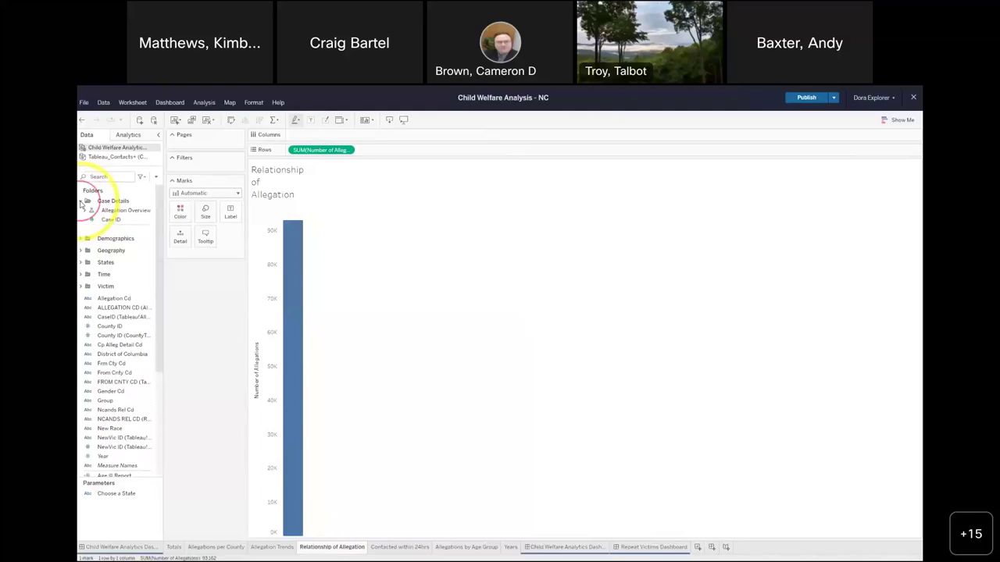
left_click(85, 210)
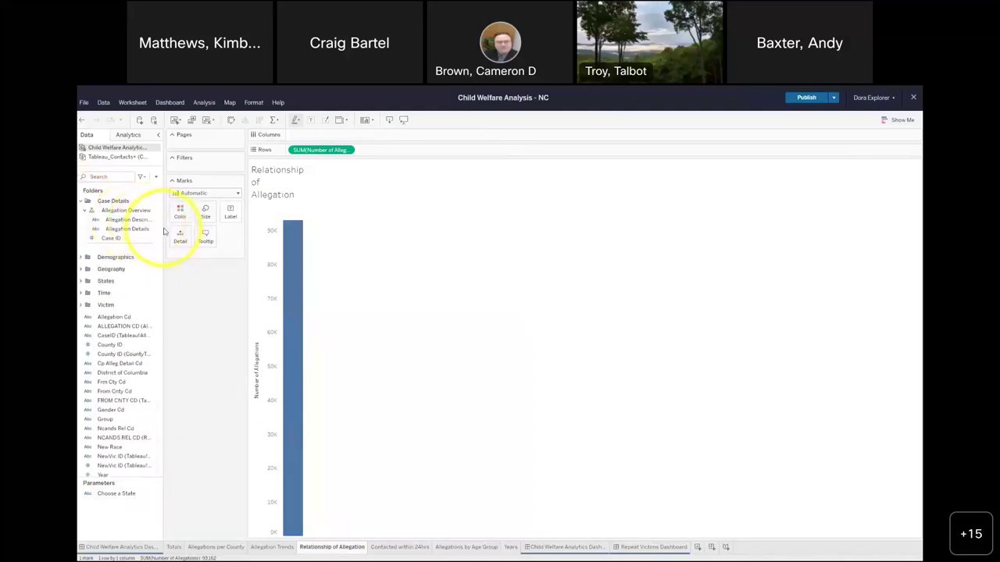
left_click_drag(163, 229, 197, 229)
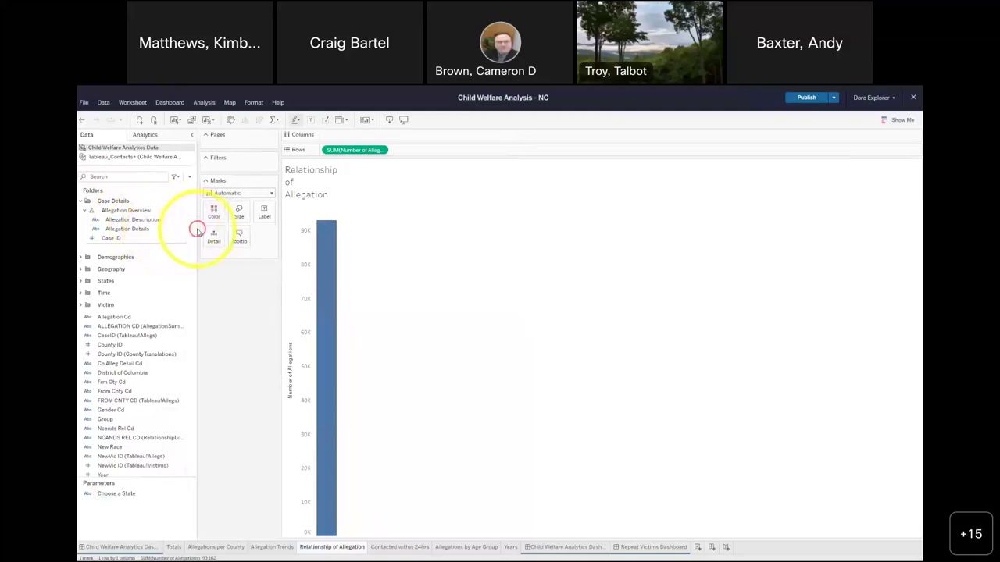
left_click(132, 220)
left_click_drag(137, 221, 354, 136)
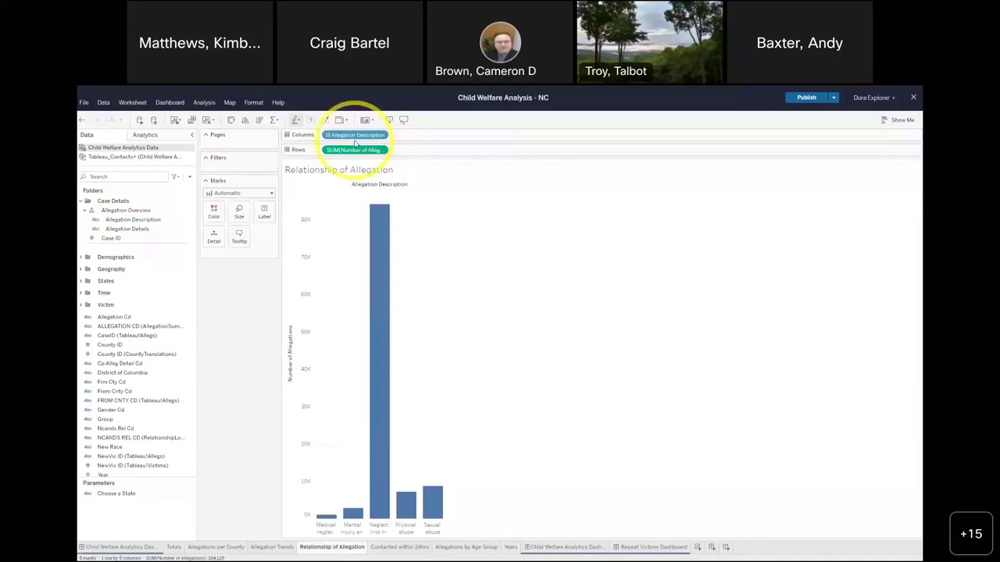
- Fit the chart to Entire View, swap to horizontal bars, and sort them descending
left_click(344, 120)
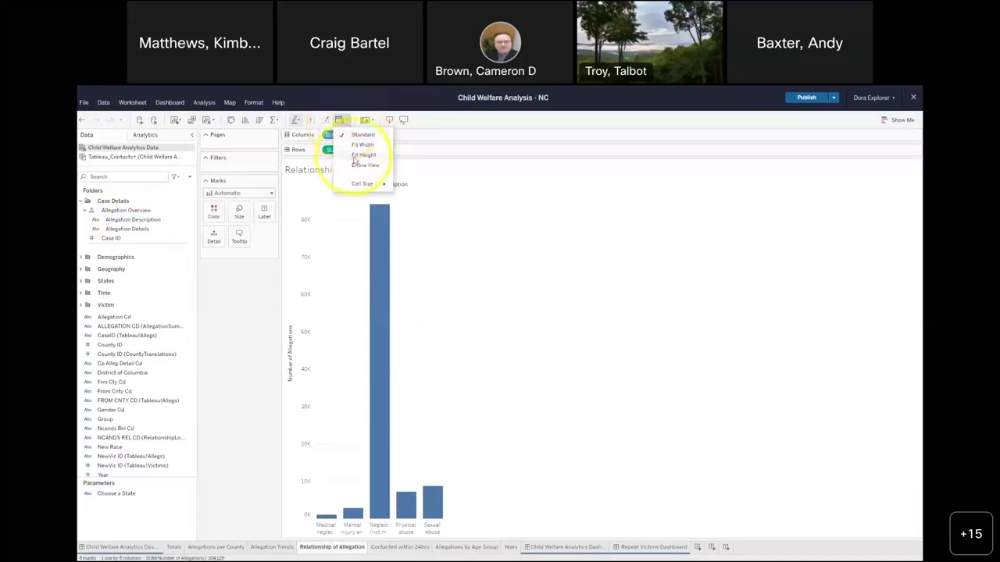
left_click(354, 166)
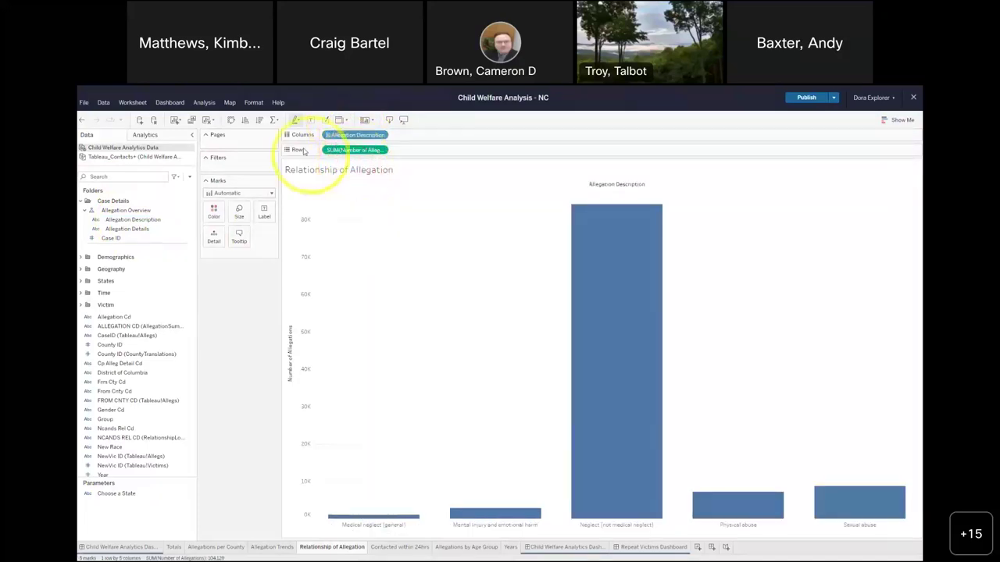
left_click(230, 120)
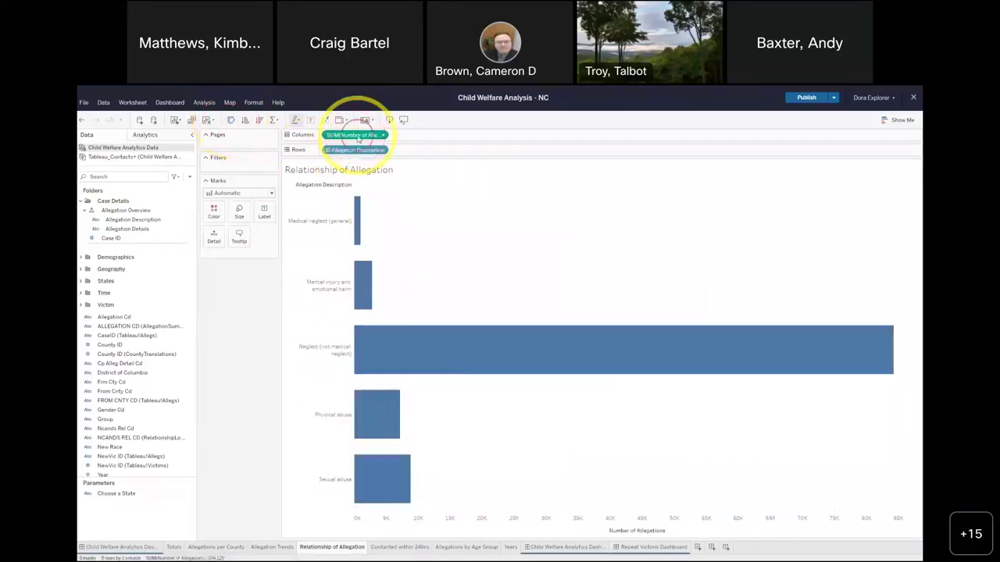
left_click(260, 121)
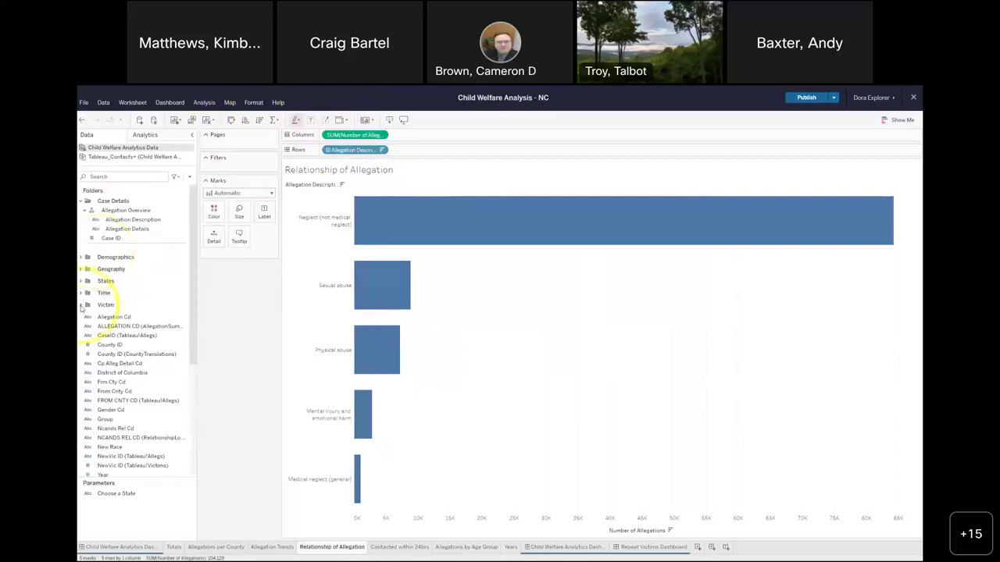
left_click(80, 305)
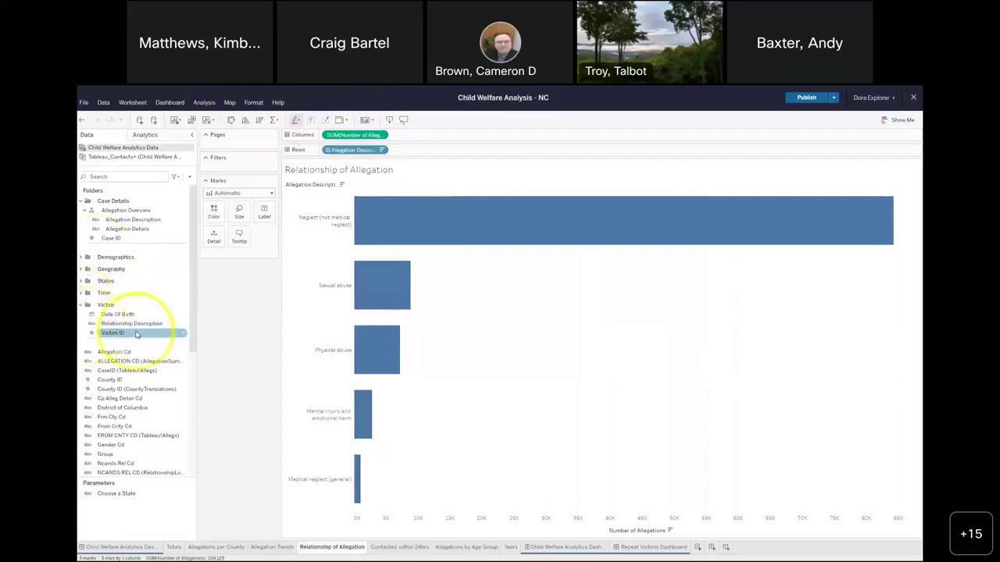
left_click(138, 328)
- Color the allegation bars by Relationship Description and return to the Child Welfare Analytics dashboard
left_click_drag(163, 297, 212, 211)
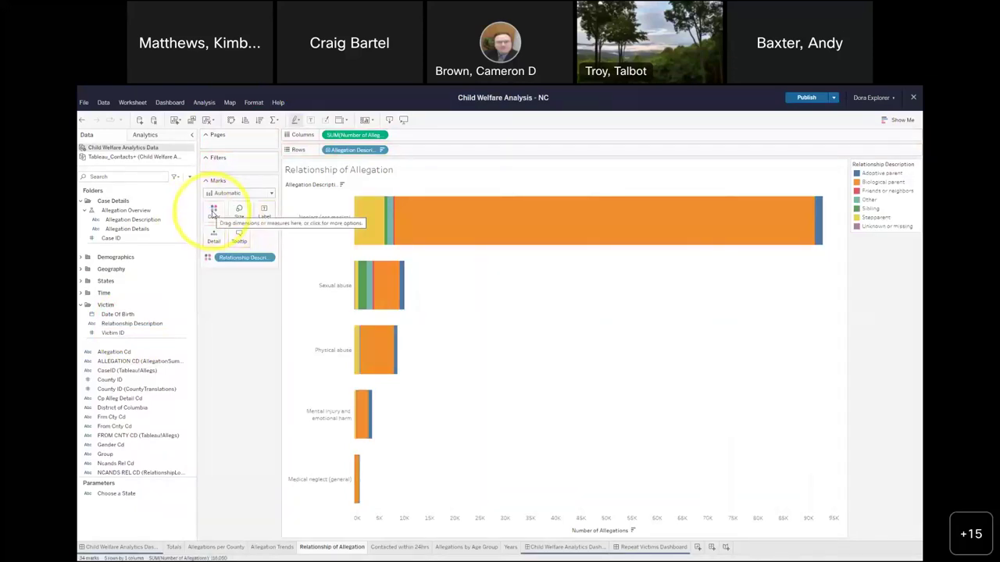
mouse_move(381, 238)
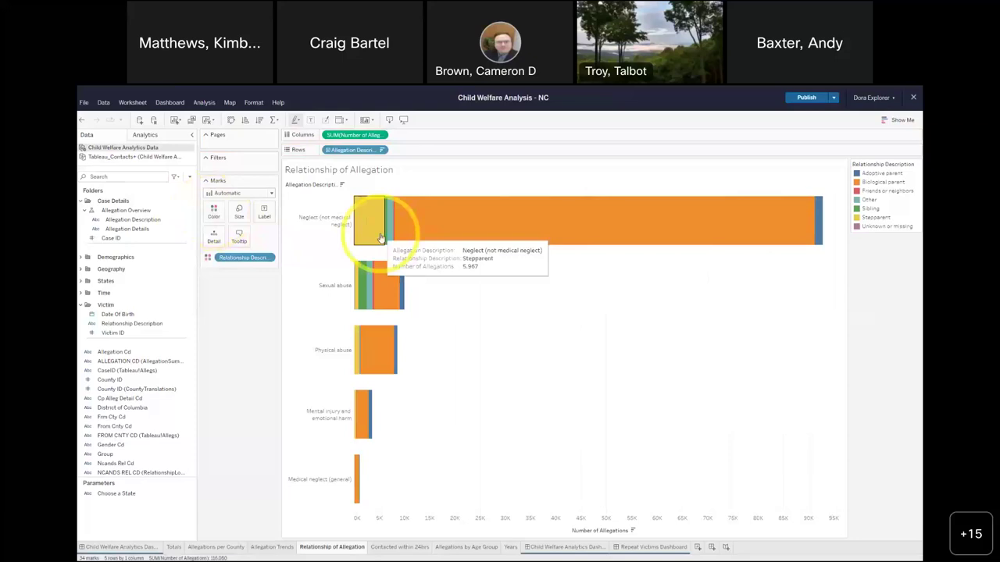
mouse_move(414, 234)
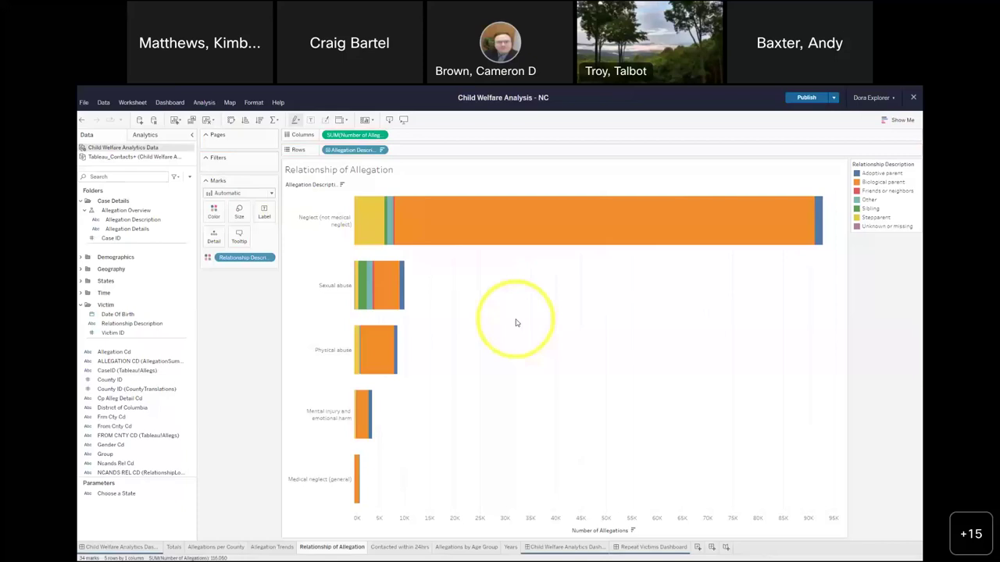
left_click(568, 548)
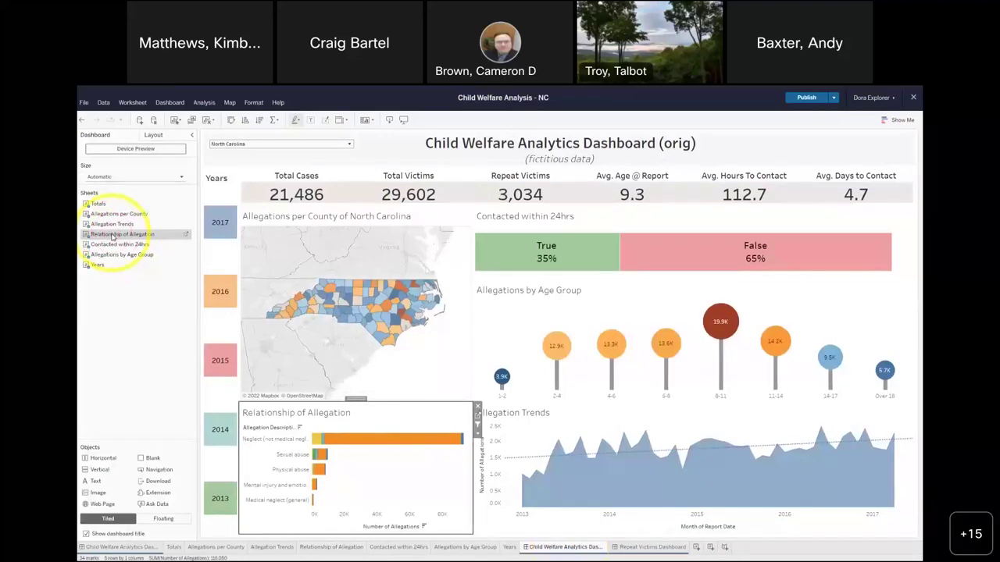
mouse_move(402, 451)
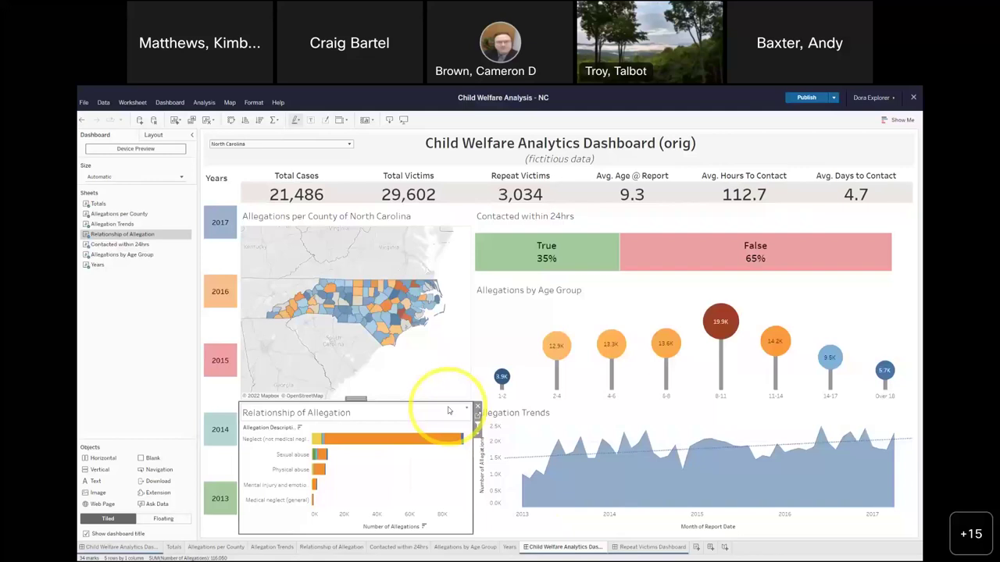
left_click(810, 98)
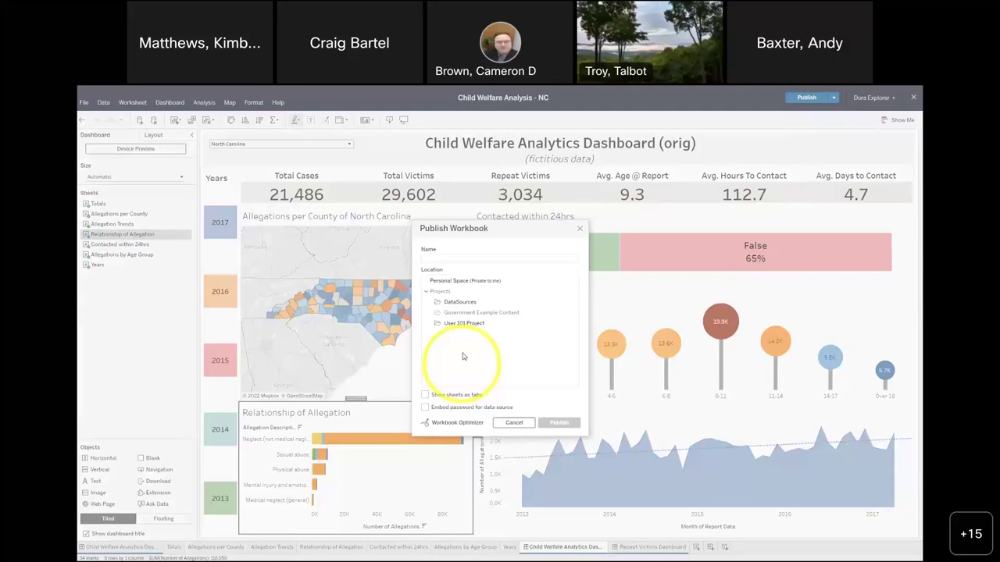
left_click(469, 324)
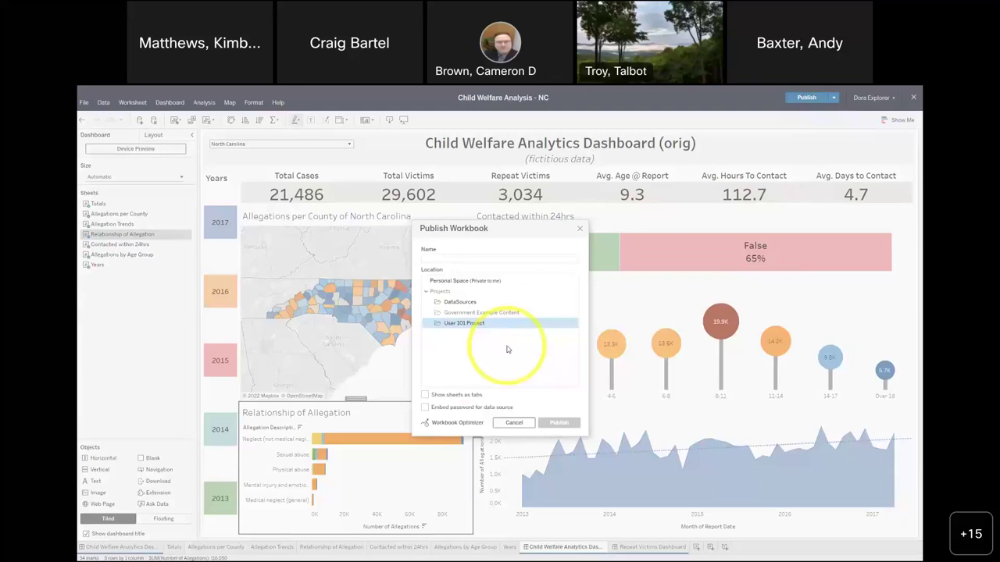
left_click(508, 423)
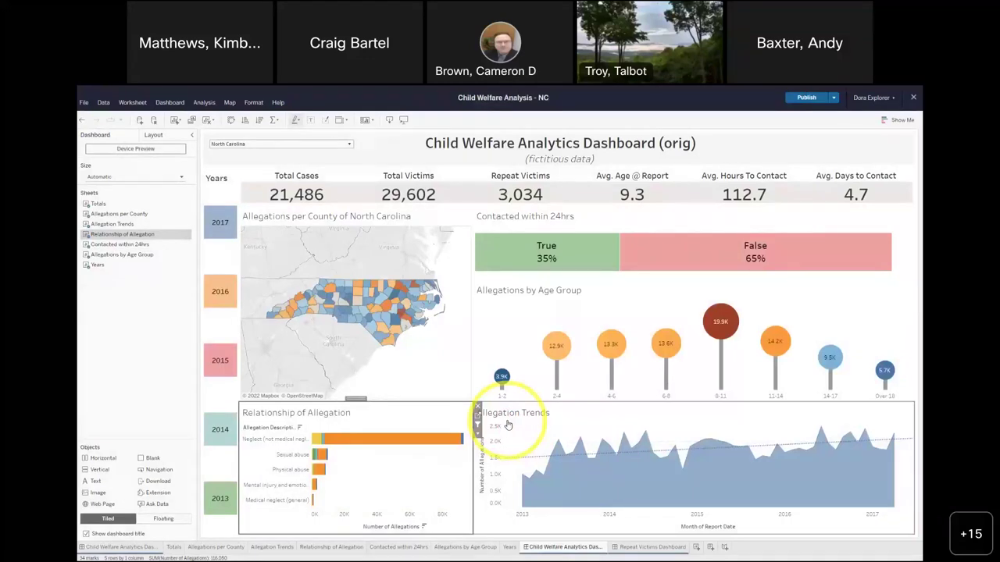
- Select the 8-11 bubble in Allegations by Age Group, dropping Total Cases to 5,985
mouse_move(720, 312)
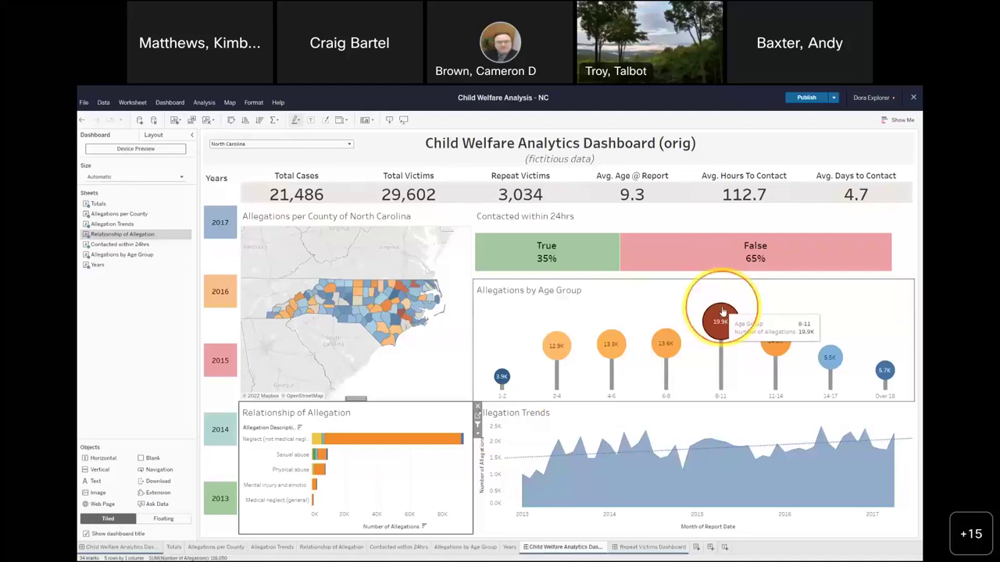
left_click(721, 311)
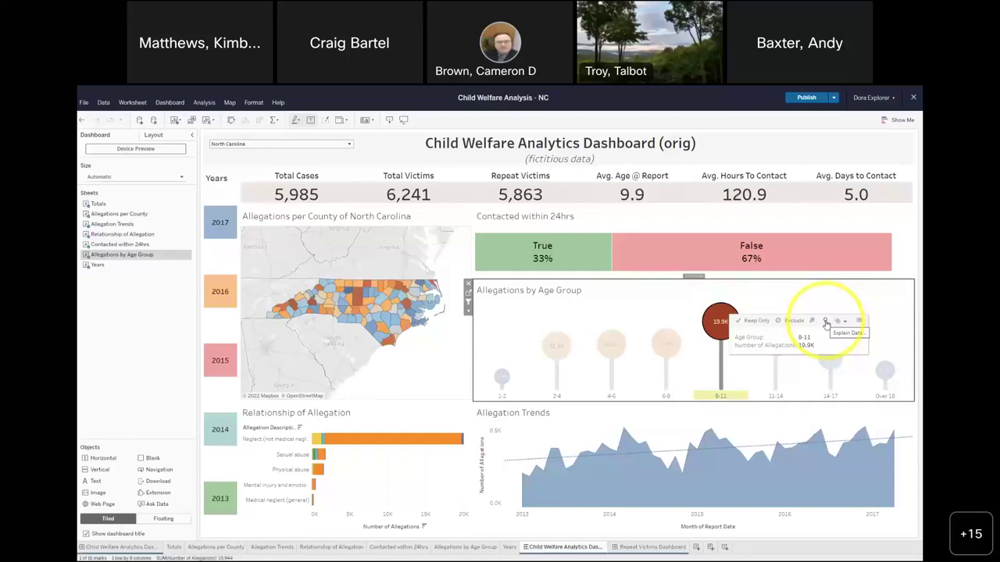
- Try Explain Data on the 8-11 mark, dismiss the server error and Mark Details pane, and exit full screen
left_click(826, 323)
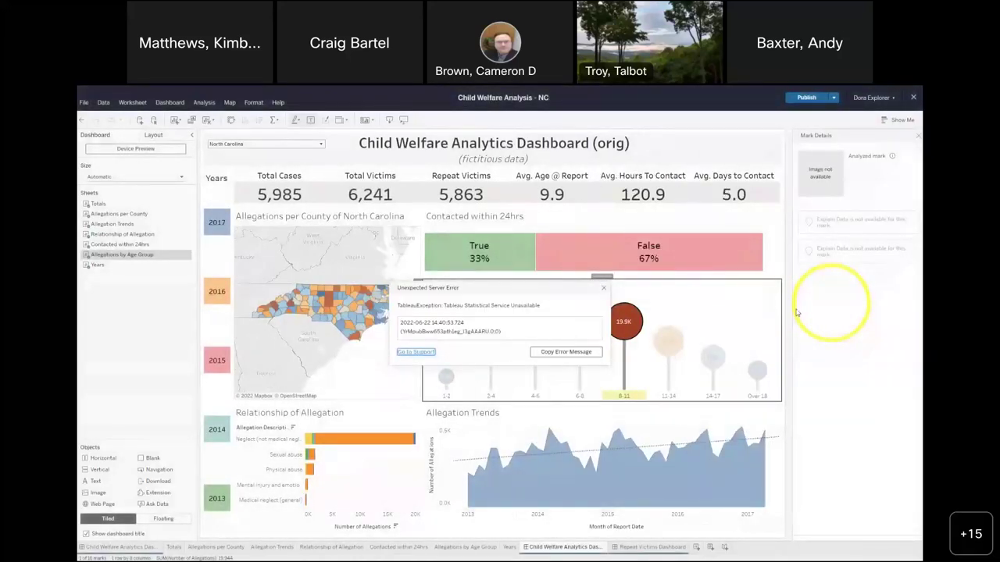
left_click(604, 289)
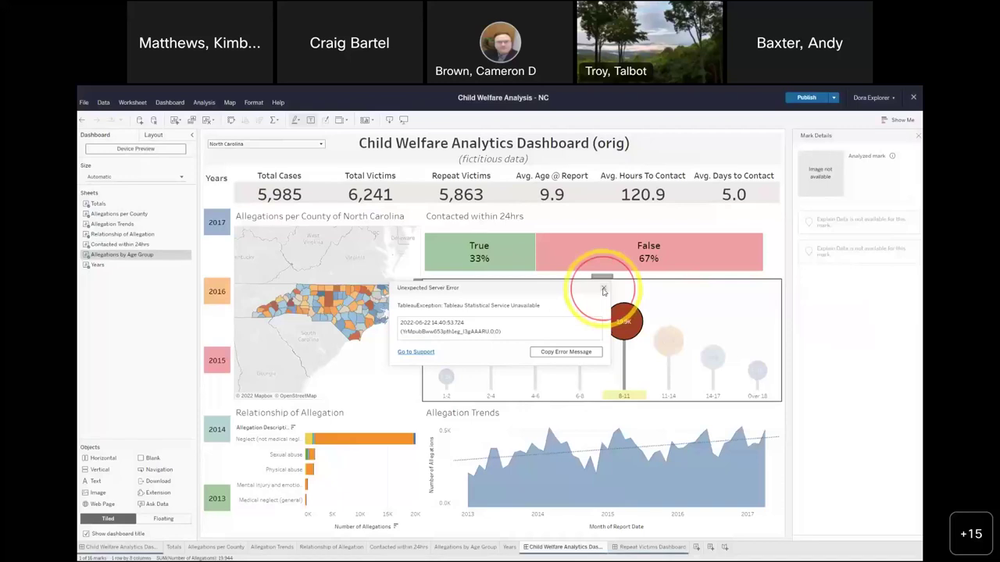
left_click(918, 136)
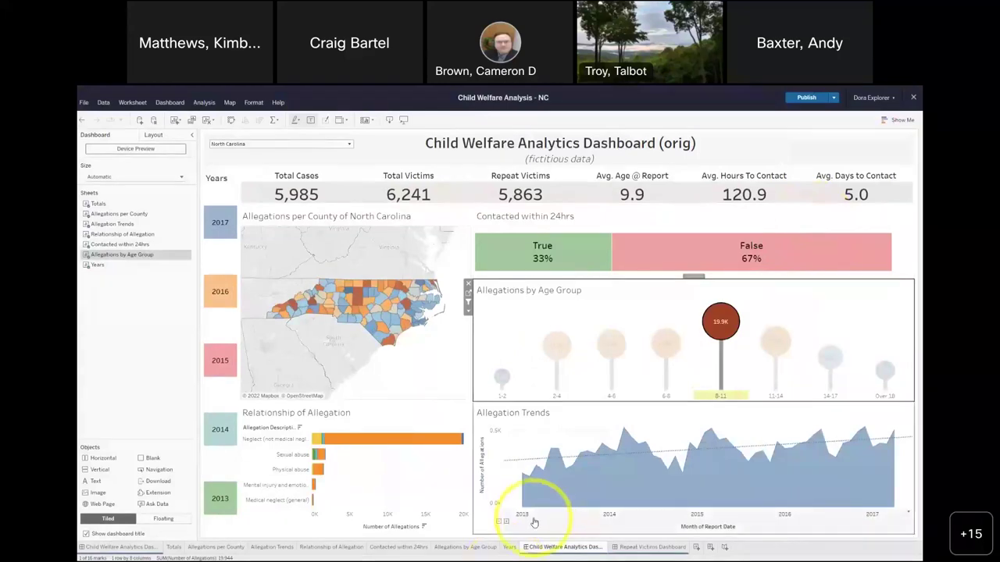
key("F11")
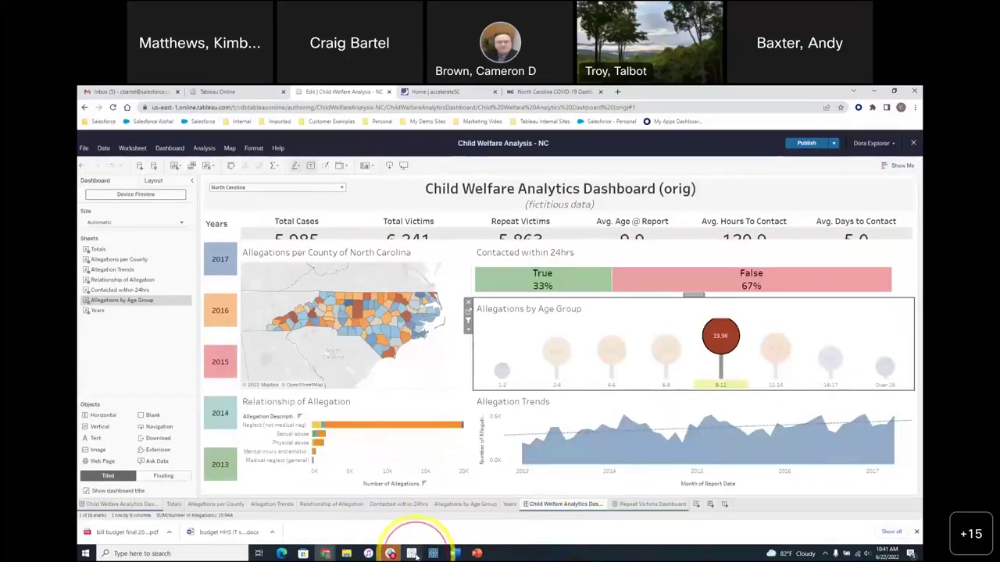
left_click(413, 553)
- Explain the 8-11 bubble and open its CP ALLEG DETAIL CD scatter plot as a new worksheet
left_click(725, 309)
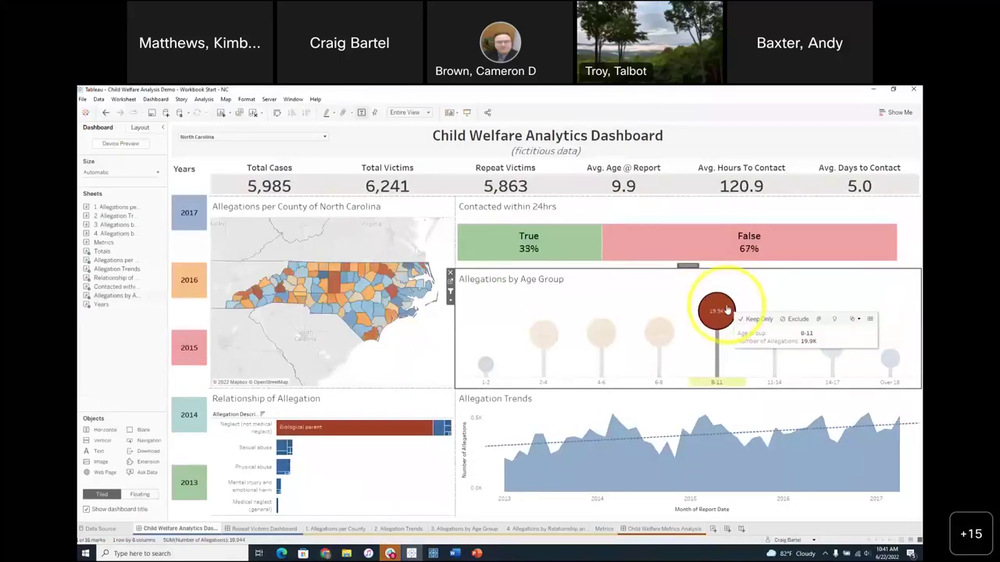
left_click(833, 318)
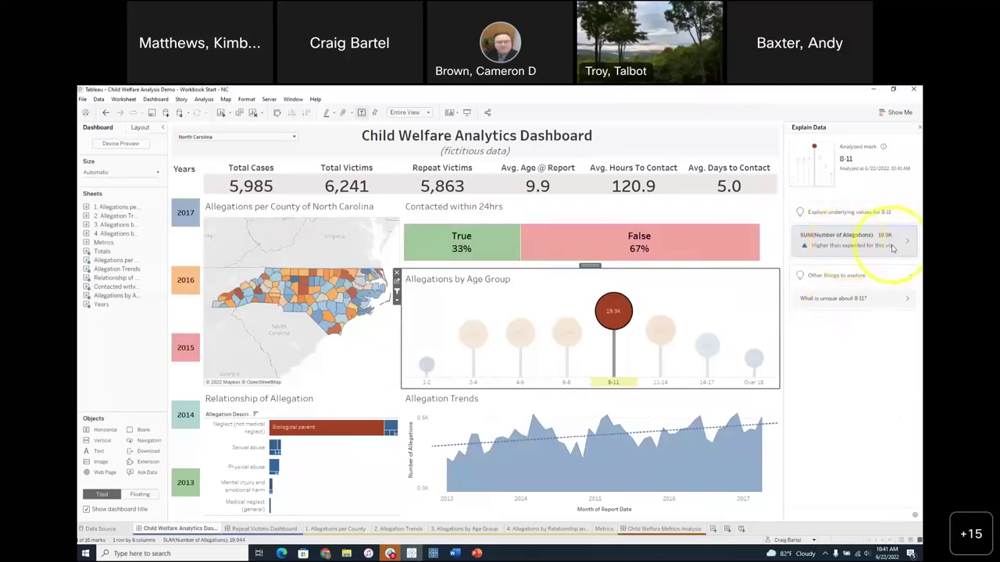
left_click(890, 244)
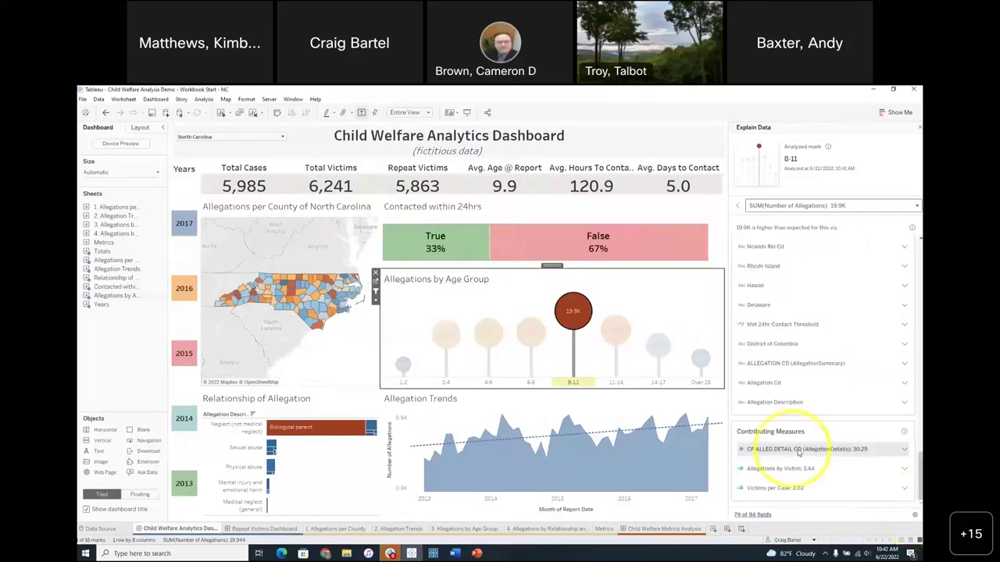
left_click(904, 450)
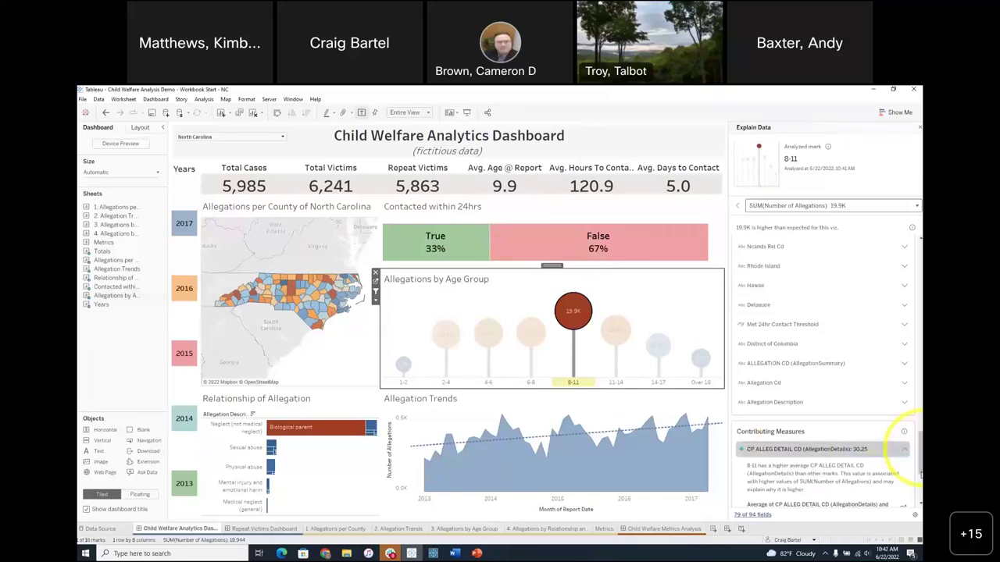
scroll(822, 386, "down", 4)
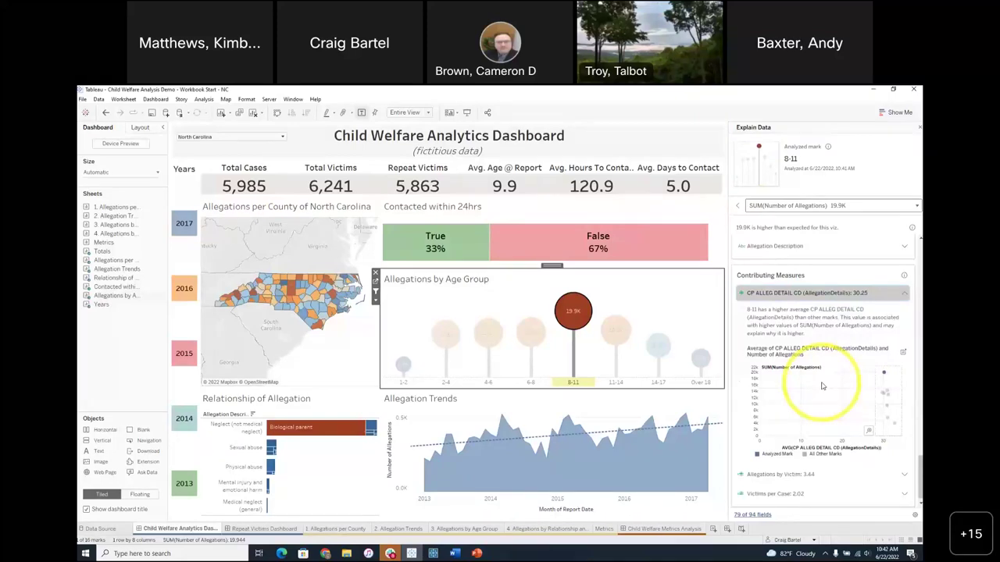
mouse_move(885, 376)
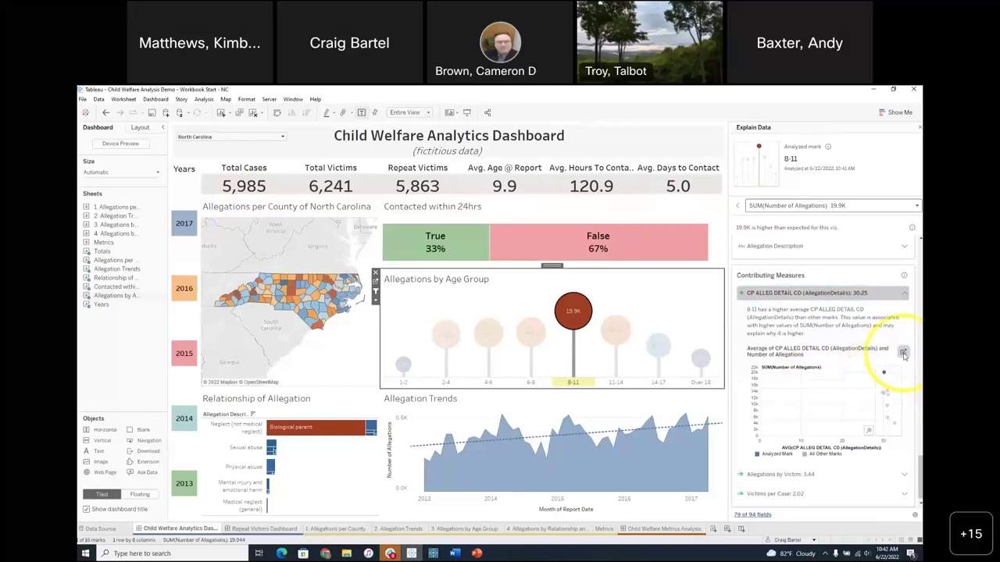
left_click(903, 353)
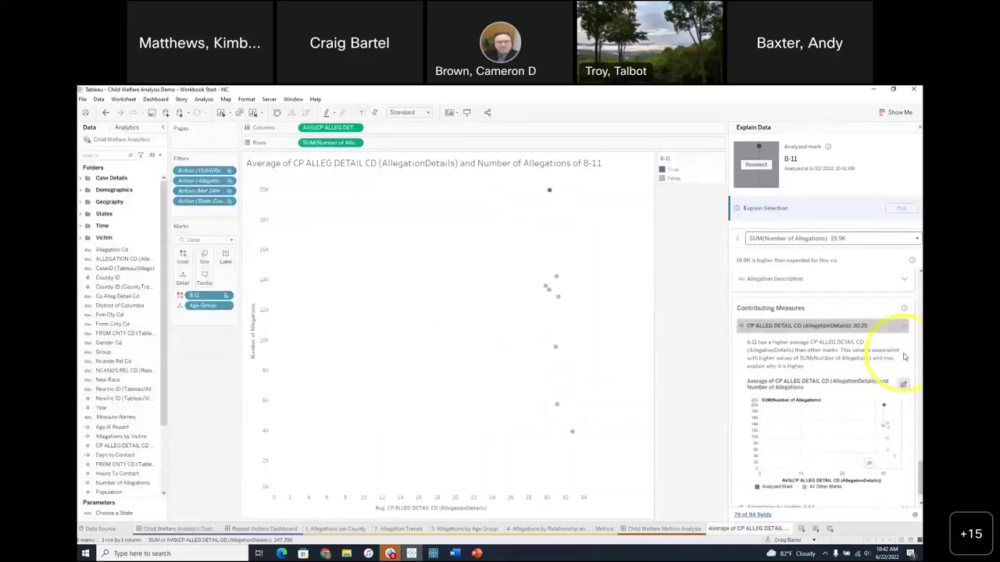
- Try splitting the scatter plot into Age Group panels, then undo it
mouse_move(551, 291)
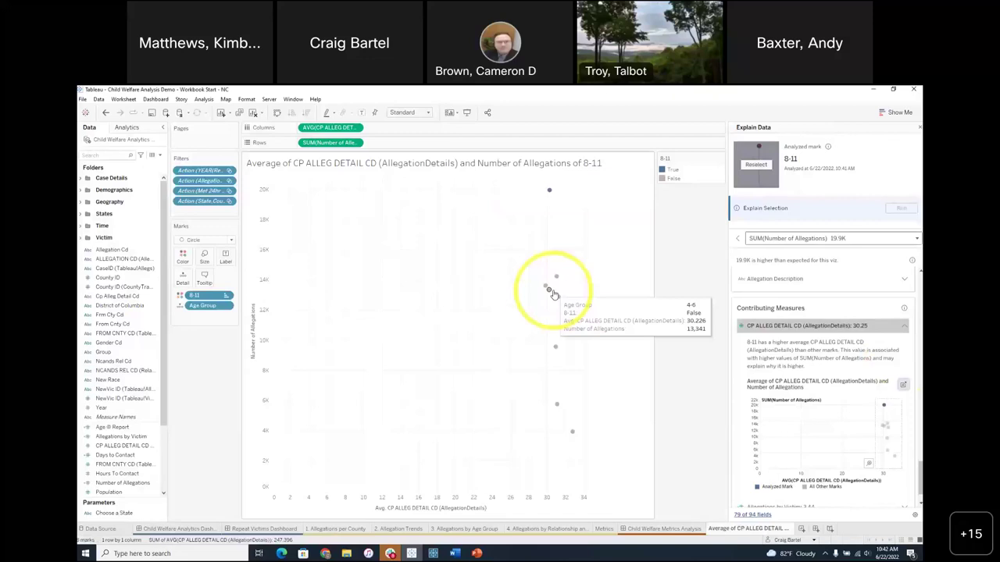
left_click_drag(165, 300, 121, 203)
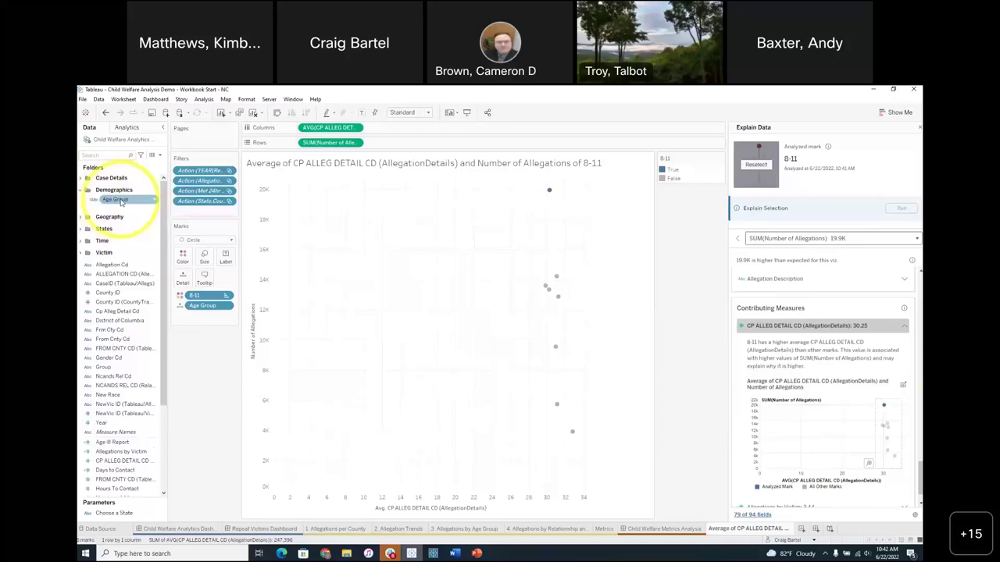
left_click_drag(121, 202, 311, 132)
left_click(352, 328)
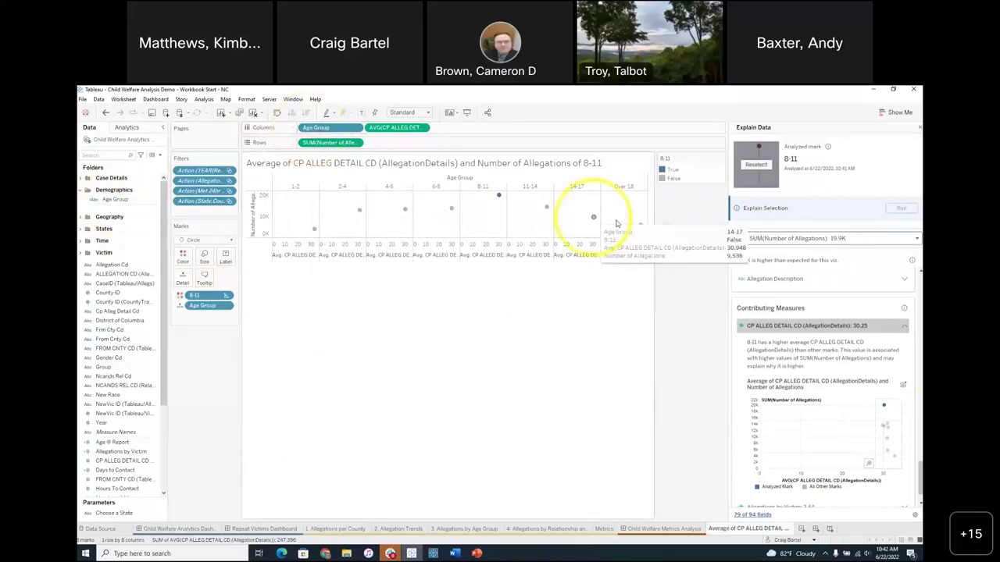
left_click(107, 113)
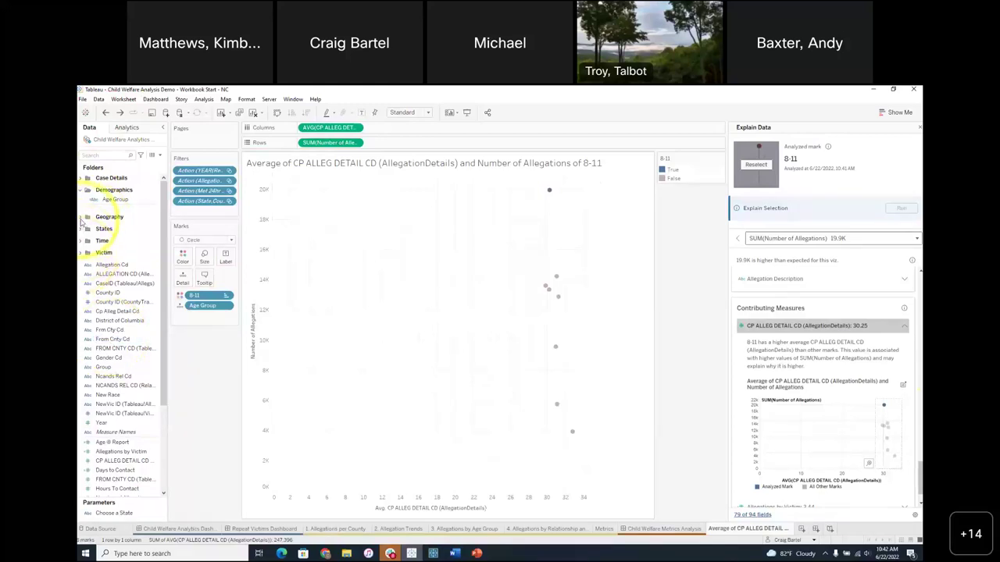
- Split the scatter plot into one panel per County from the Geography fields
left_click(81, 219)
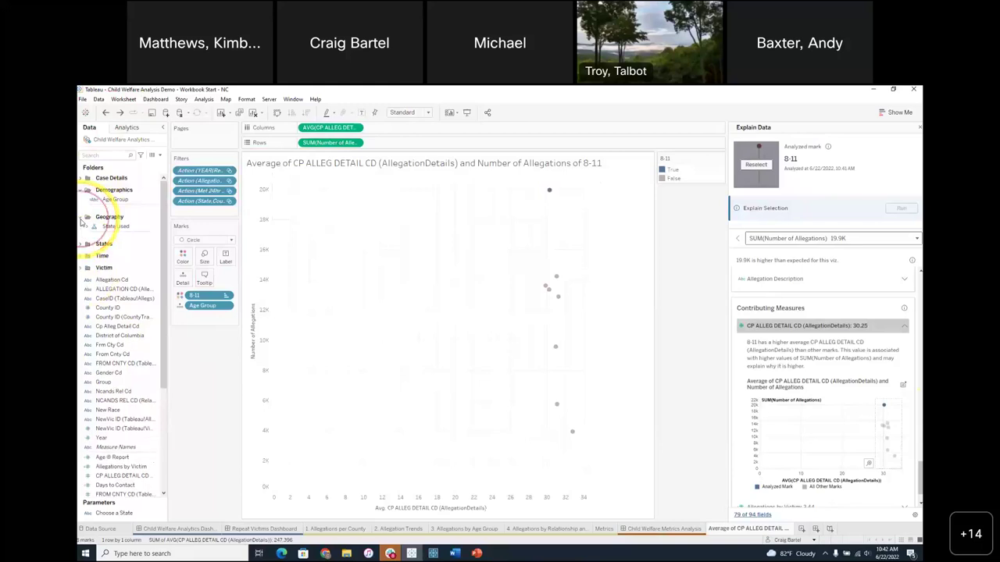
left_click(86, 226)
left_click(128, 247)
left_click_drag(127, 247, 312, 125)
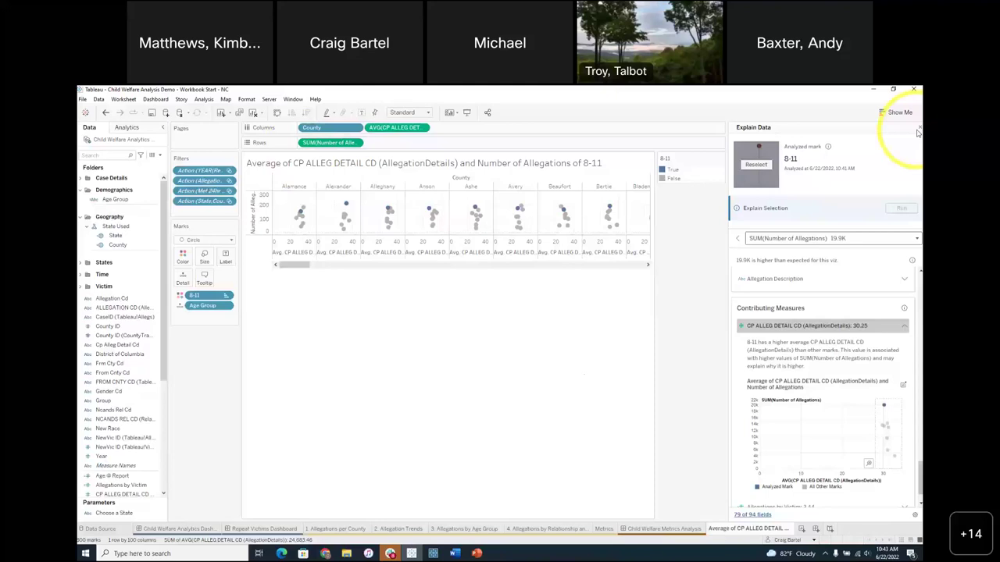
key("alt+Tab")
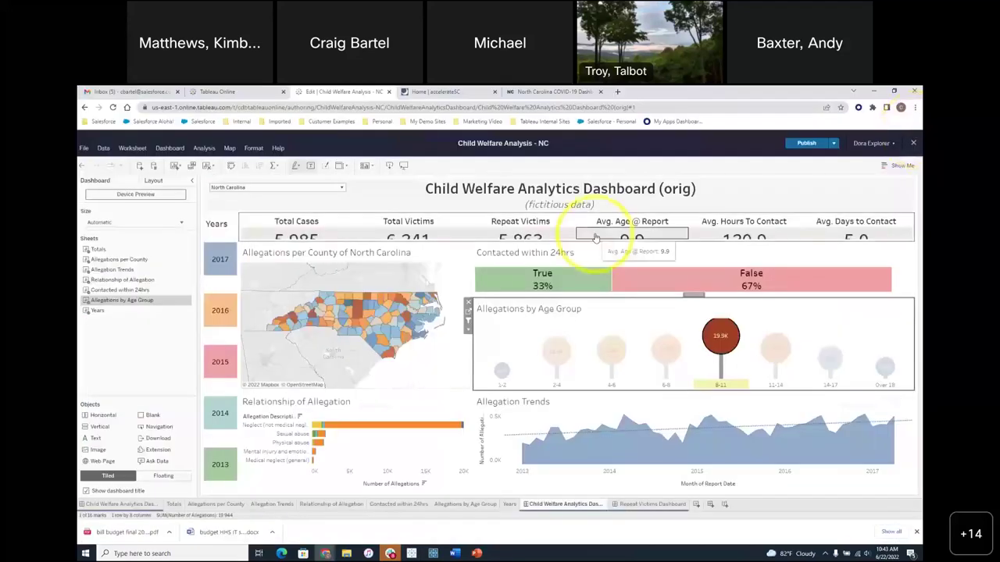
- Clear the 8-11 filter in full screen, then close the editor without publishing
key("F11")
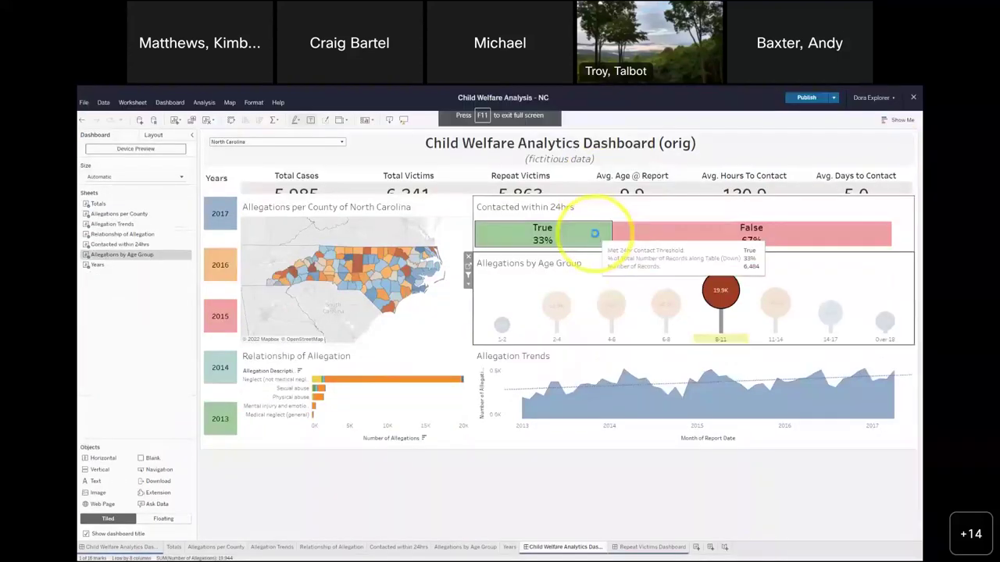
left_click(797, 303)
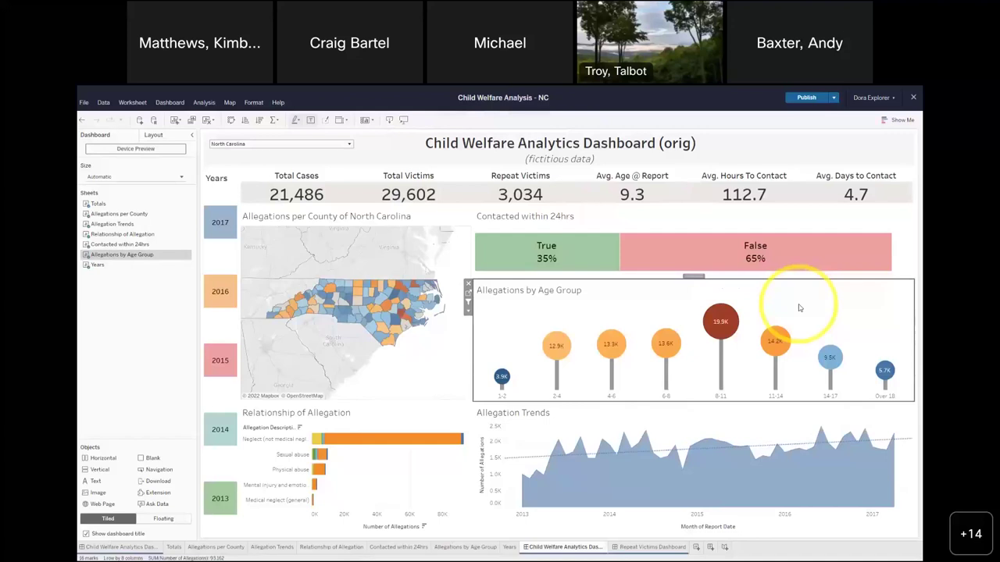
left_click(914, 98)
left_click(469, 339)
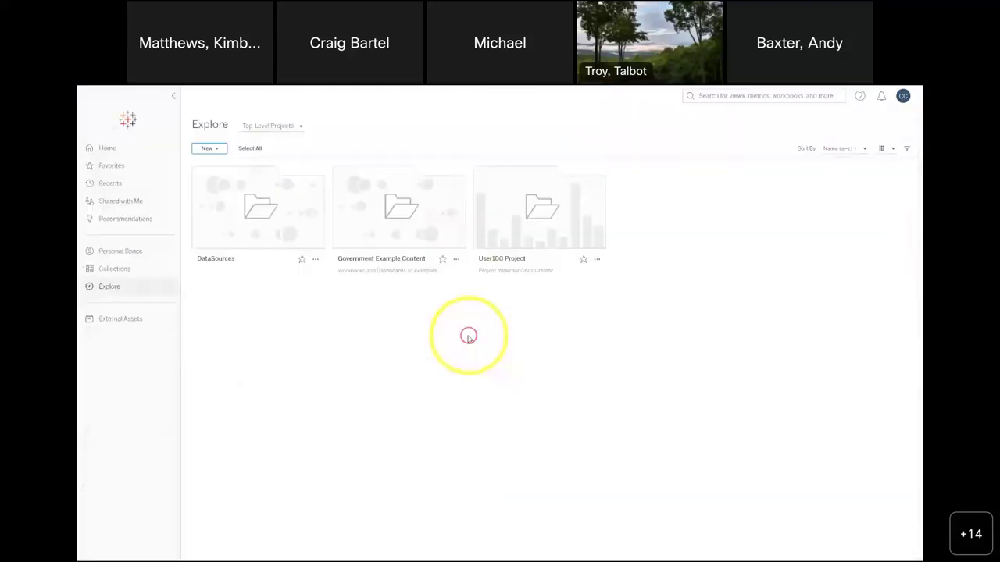
- Start a new blank workbook from New > Workbook so the published data sources are listed
left_click(217, 149)
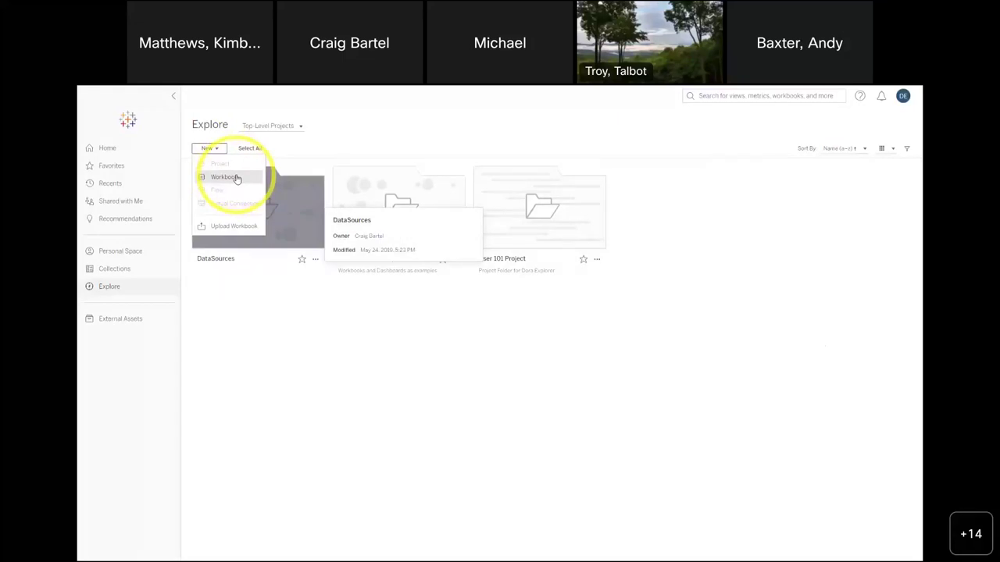
left_click(234, 179)
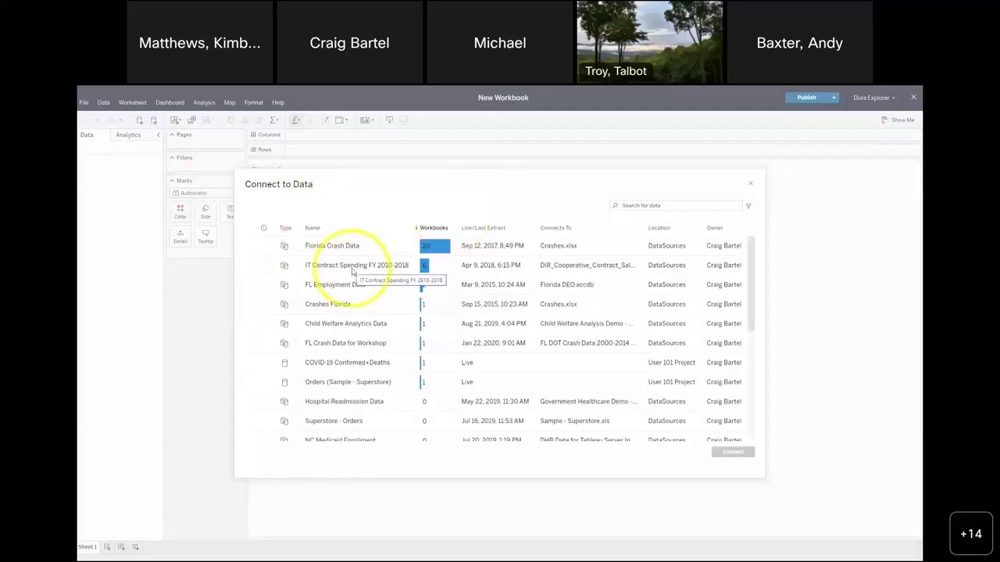
- Search data sources for 'child wel', select Child Welfare Analytics Data, then close the dialog
left_click(643, 205)
type("crald wel")
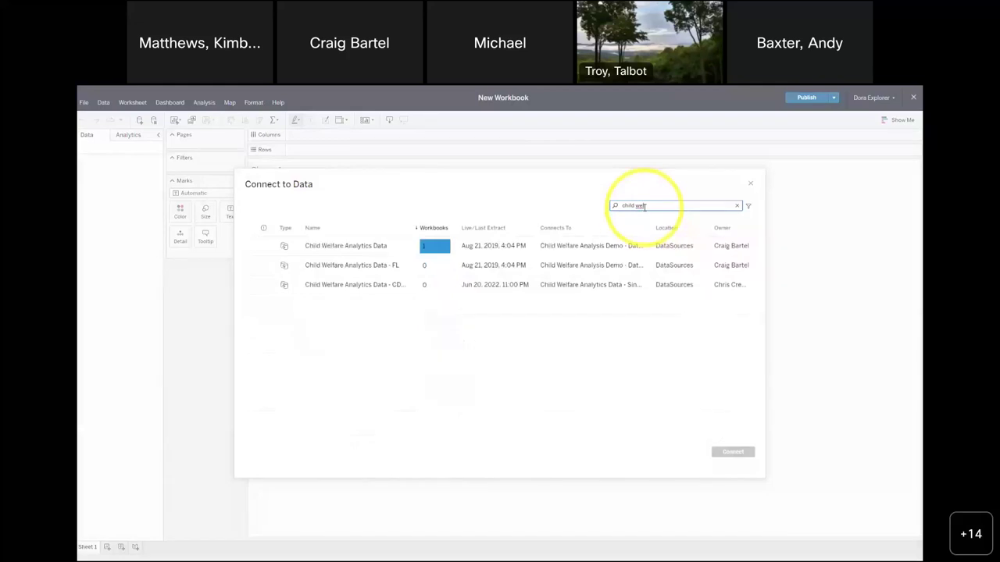
left_click(358, 248)
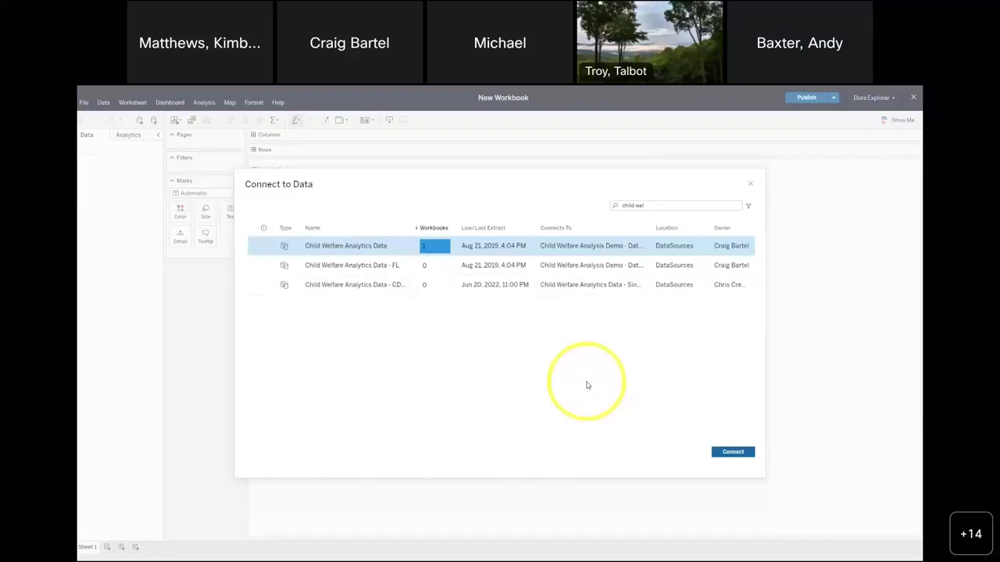
left_click(750, 185)
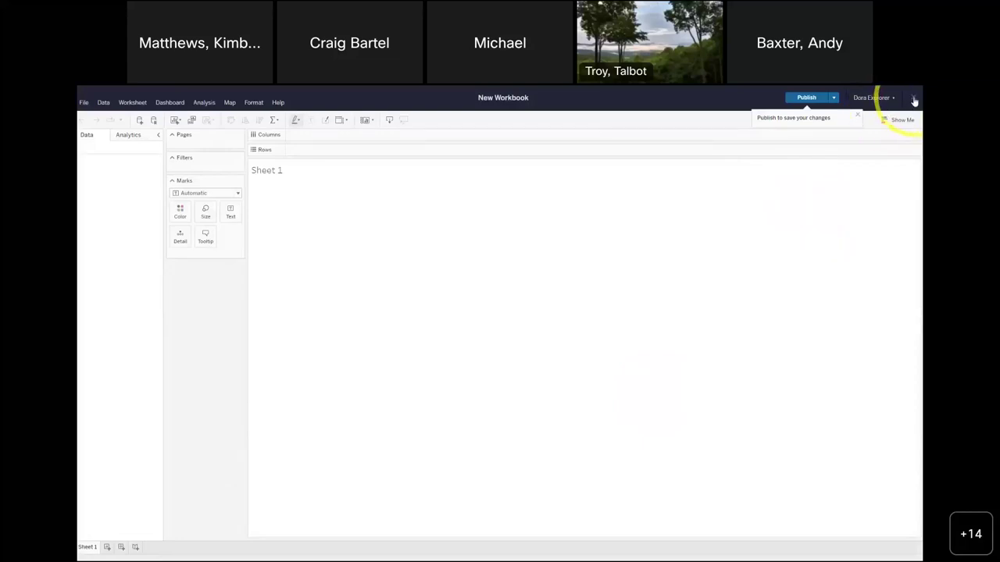
- Close the empty New Workbook without connecting any data
left_click(914, 100)
- Sign out, then sign back in with the workshop account's e-mail address and password
left_click(902, 96)
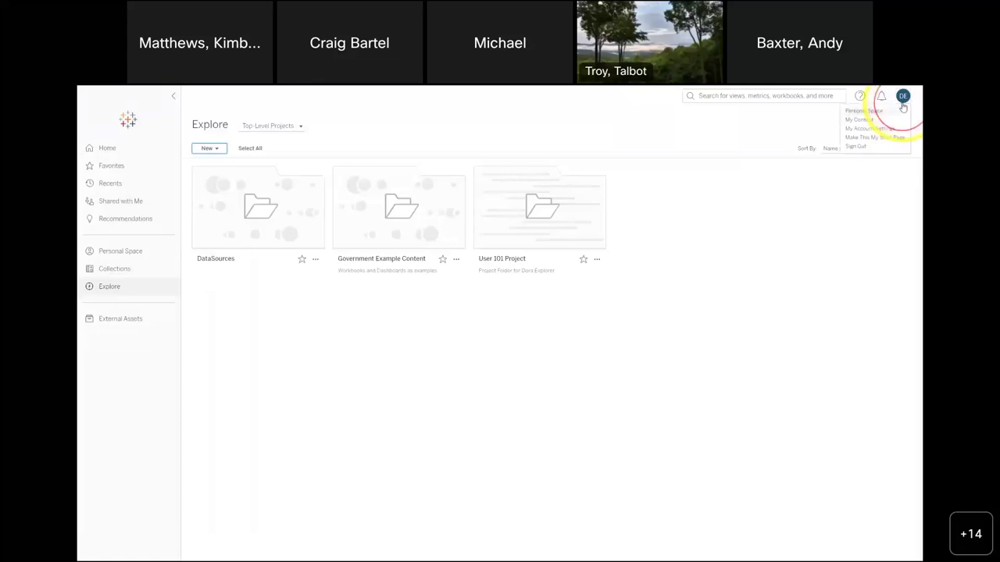
left_click(856, 147)
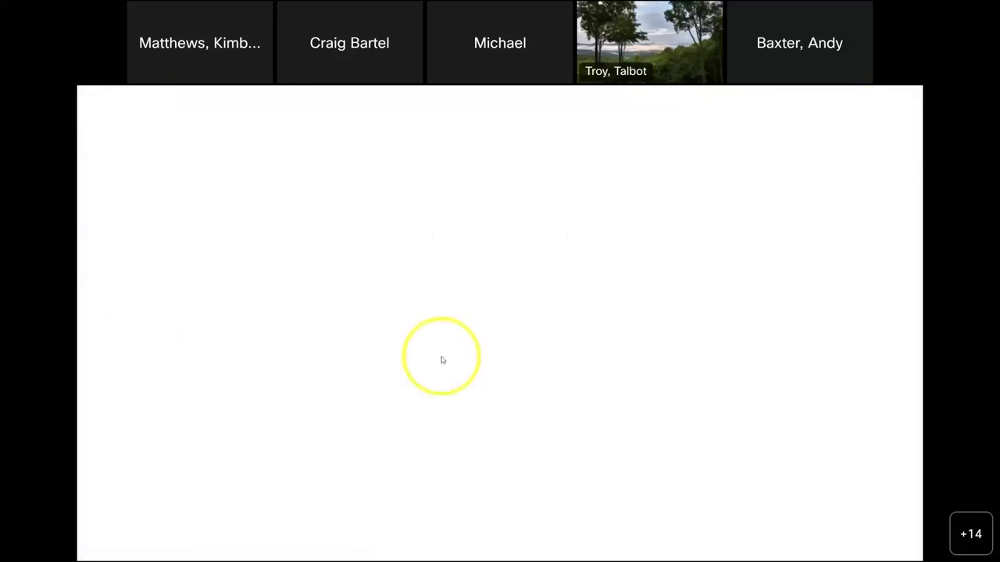
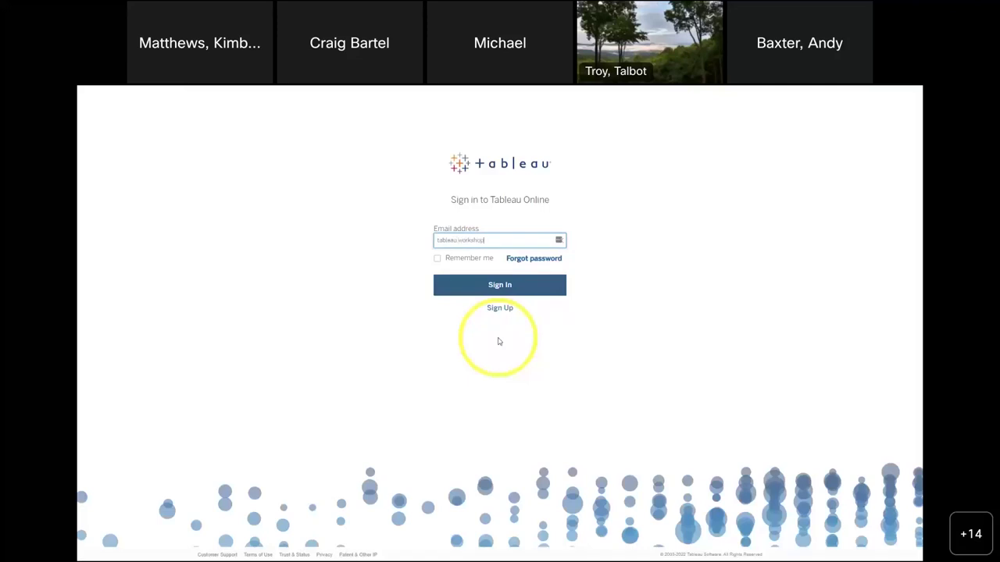
left_click(511, 289)
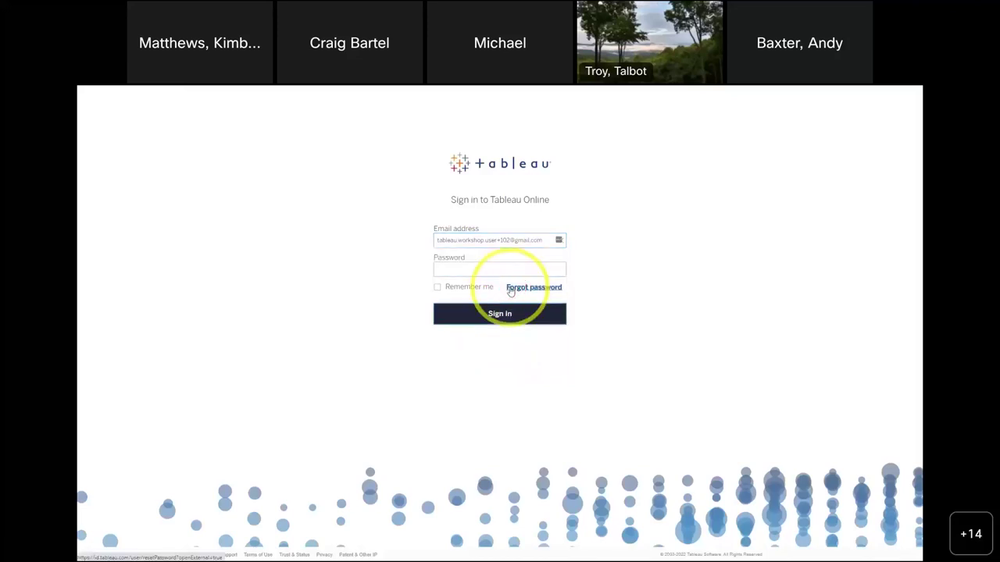
left_click(462, 268)
type("•••")
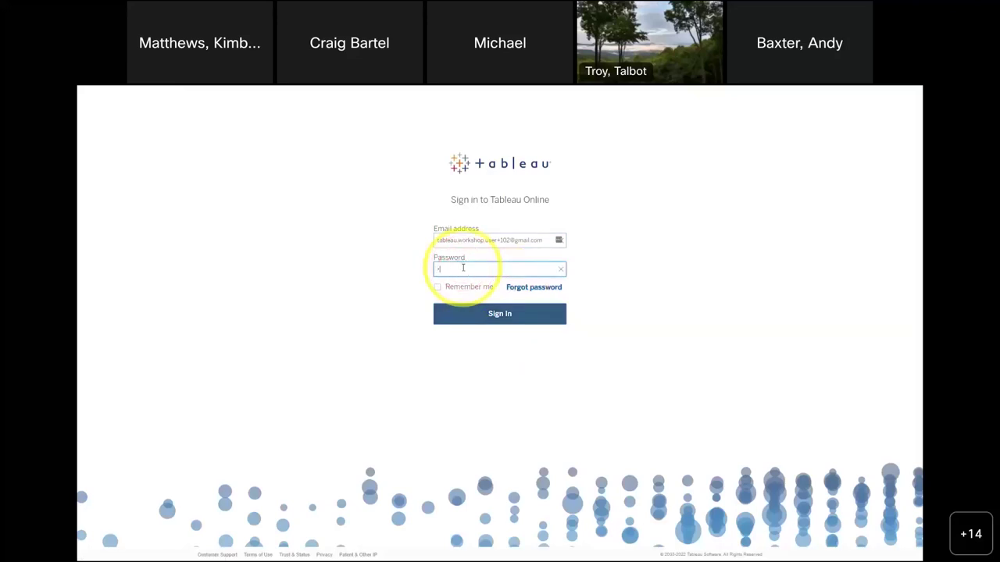
type("•••")
left_click(490, 313)
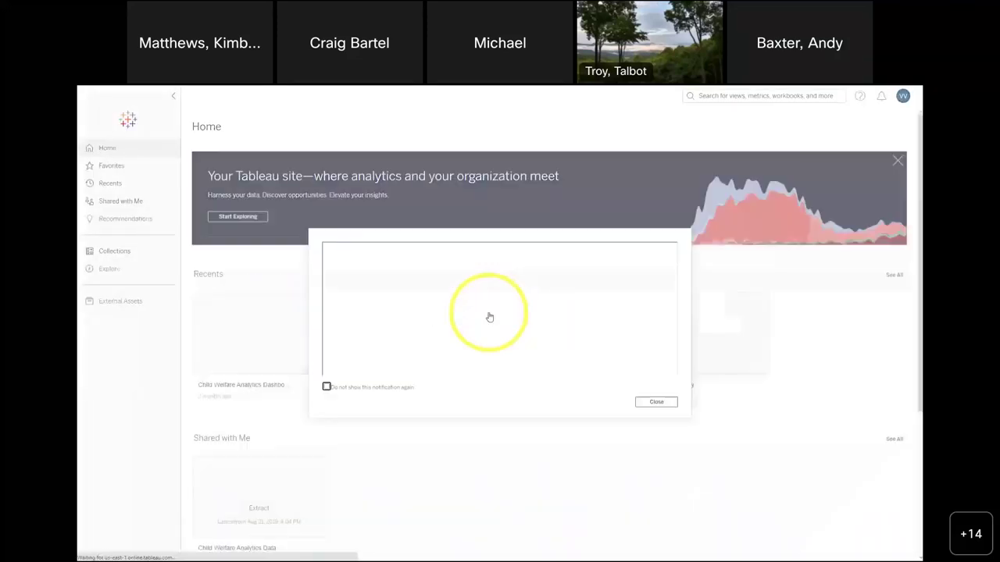
- Dismiss the upgrade notice and open City of Jacksonville 311 Case Analysis's Case Performance Analysis from Government Example Content
left_click(657, 401)
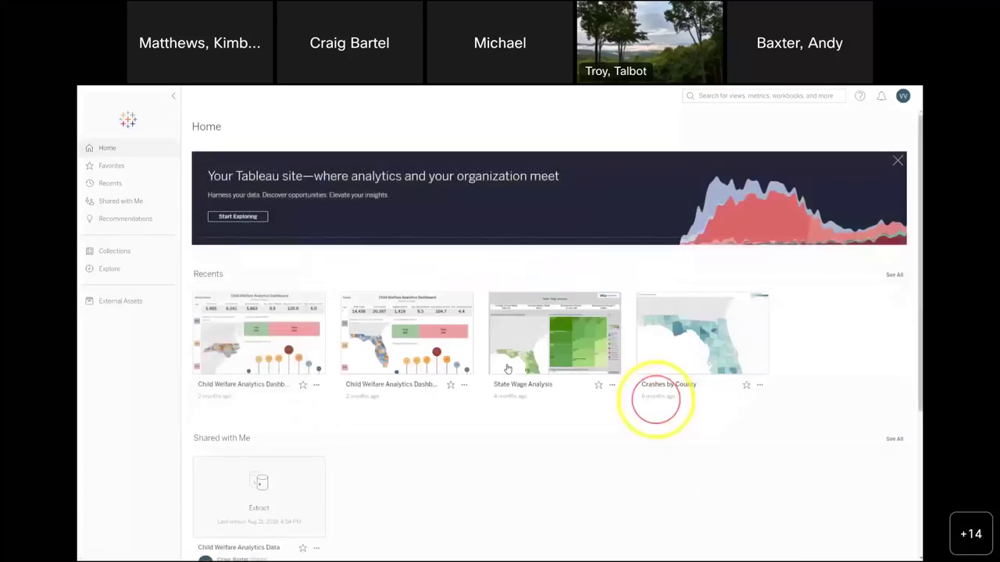
left_click(110, 268)
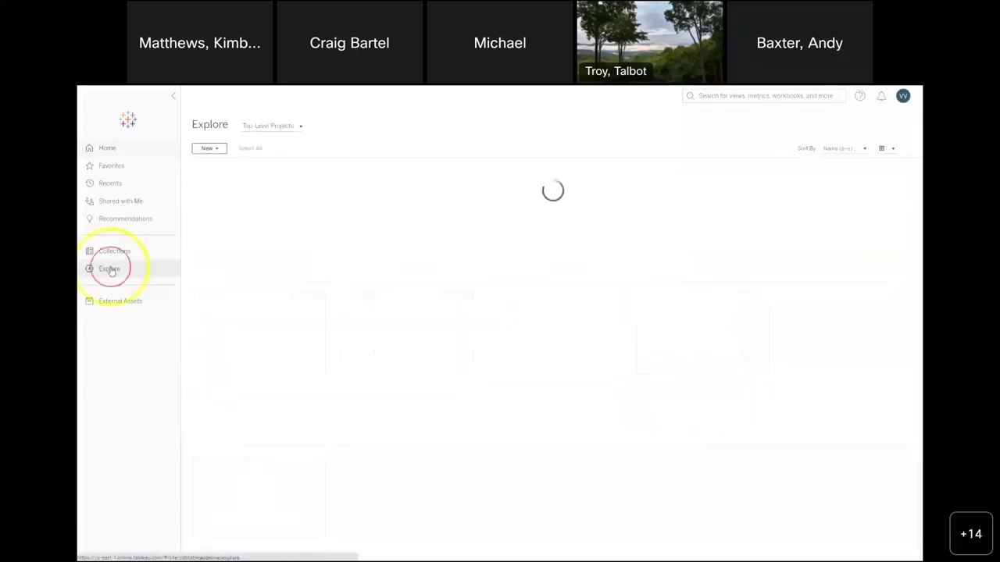
left_click(216, 150)
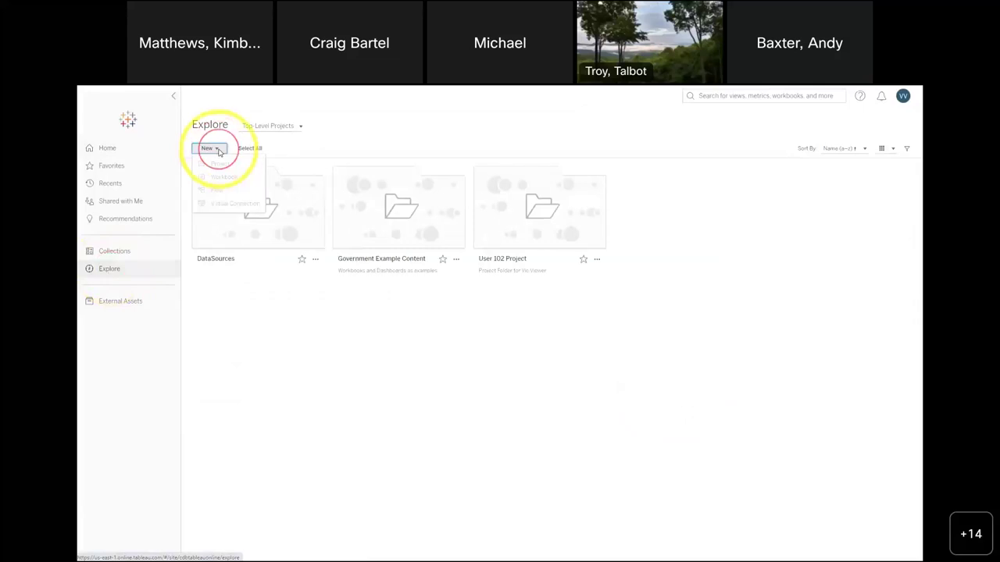
left_click(428, 211)
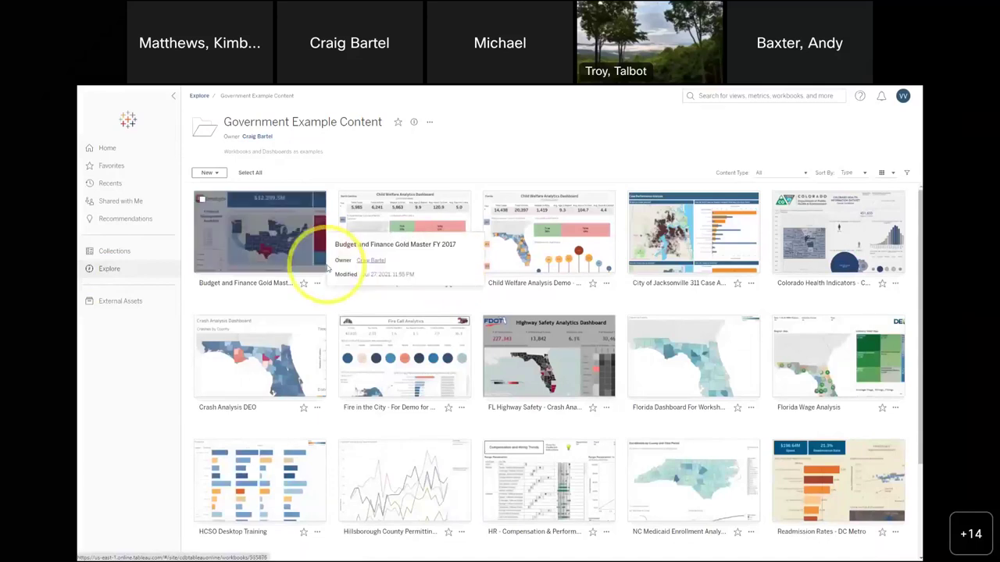
left_click(688, 250)
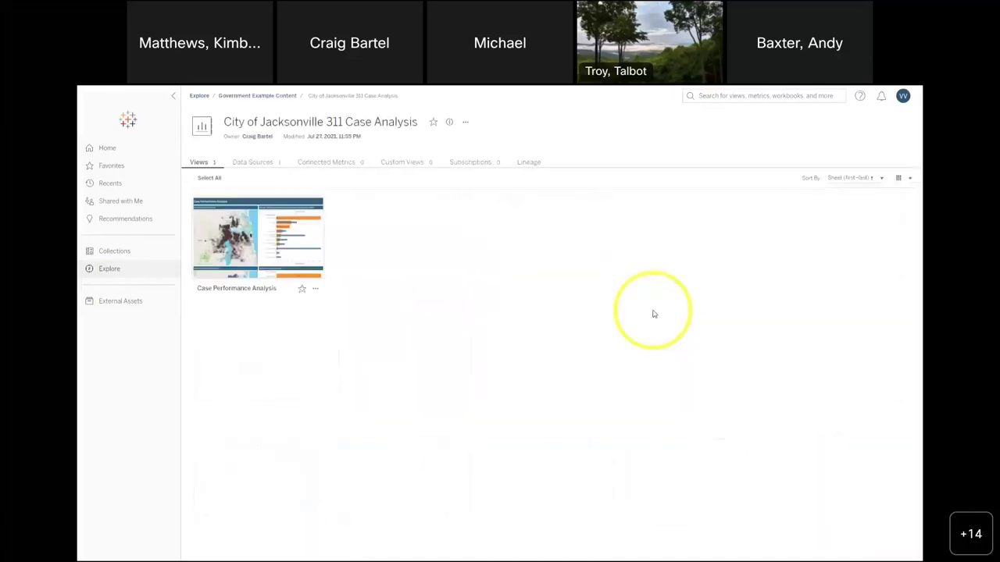
left_click(262, 244)
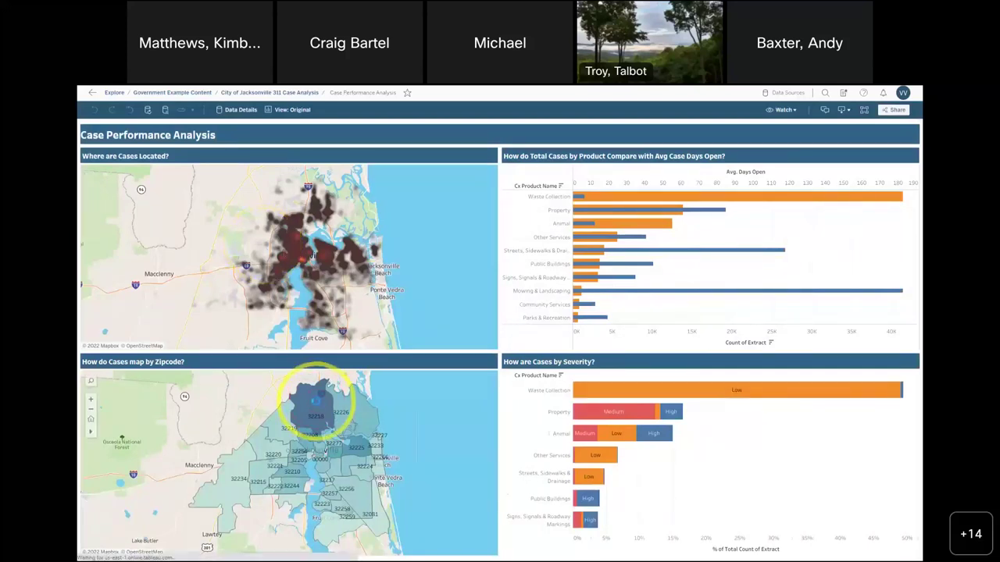
- Filter the dashboard to zip 32218 and the selected Medium-severity Animal cases, then view Watch options
left_click(317, 401)
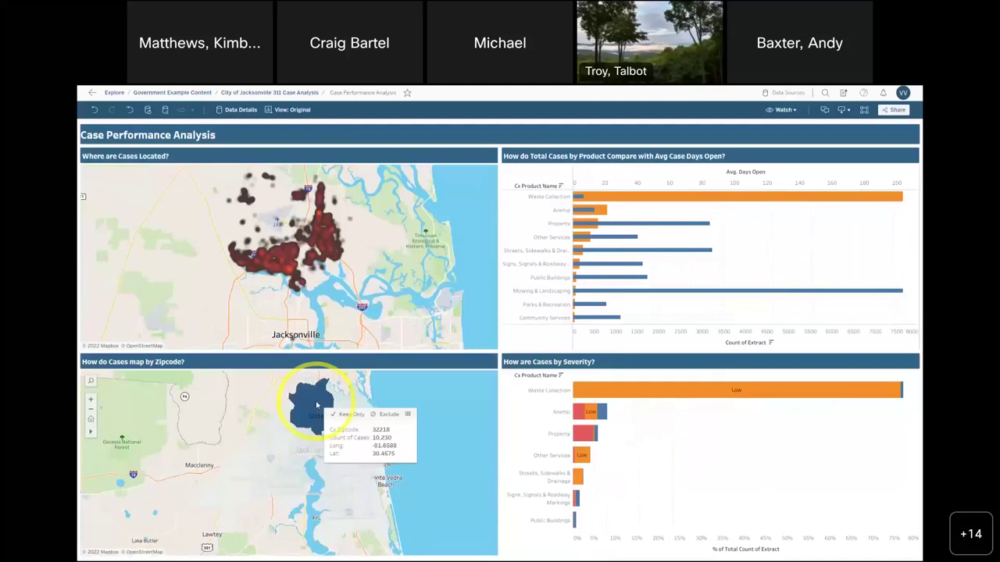
mouse_move(579, 414)
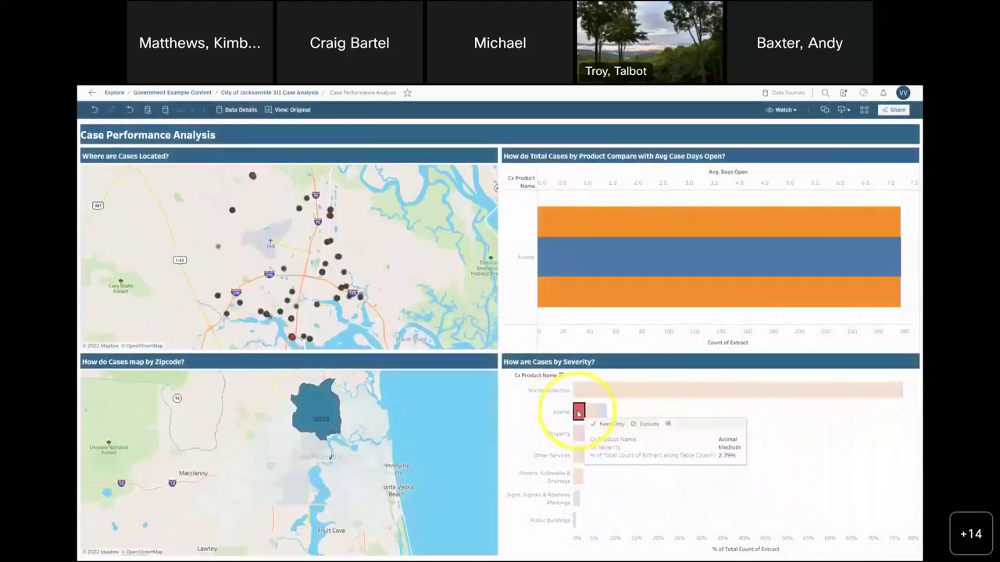
left_click_drag(371, 254, 293, 313)
left_click(292, 307)
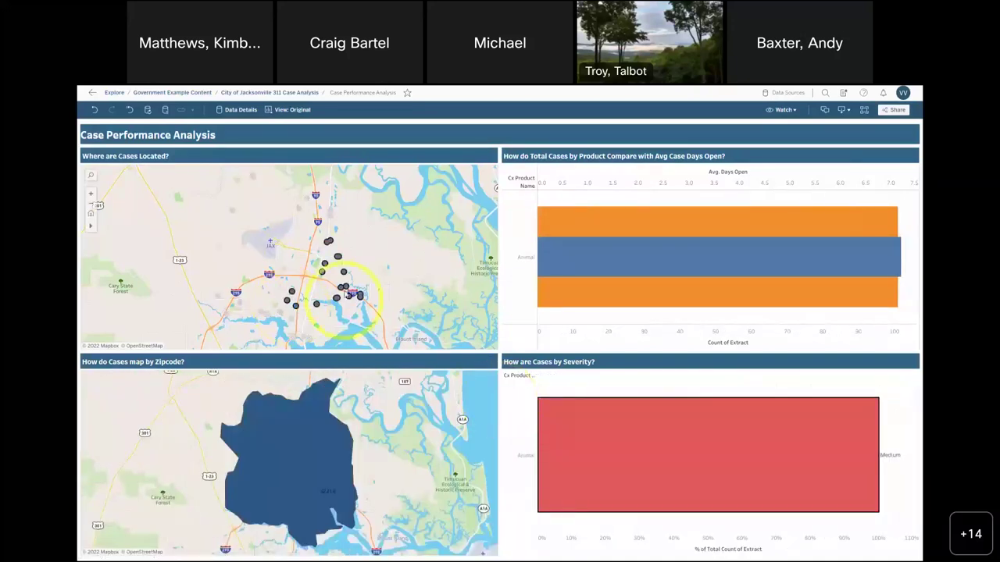
mouse_move(346, 289)
left_click(792, 110)
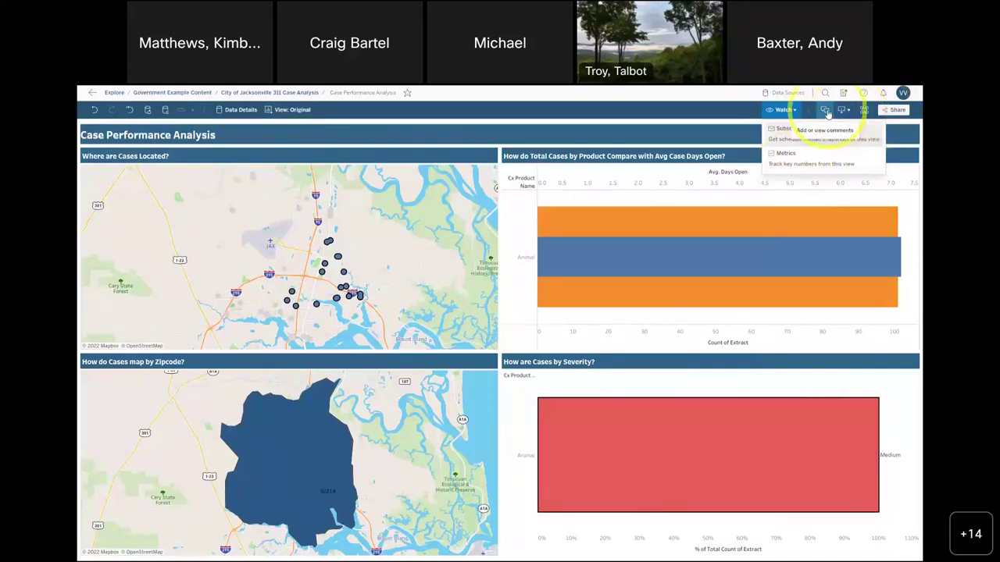
- Check Comments and Download formats, reset the dashboard to all products and zip codes, and close Comments
left_click(826, 112)
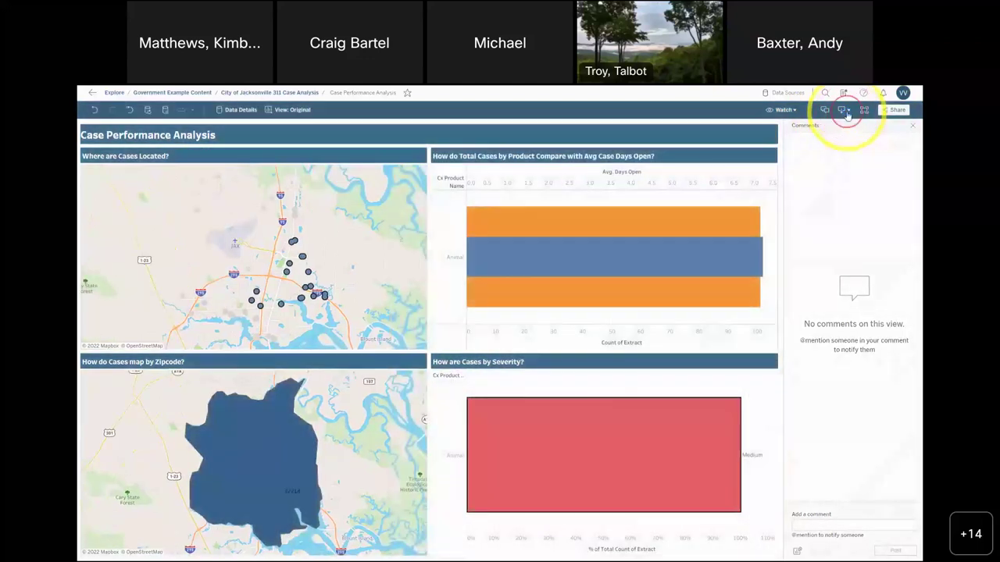
left_click(844, 110)
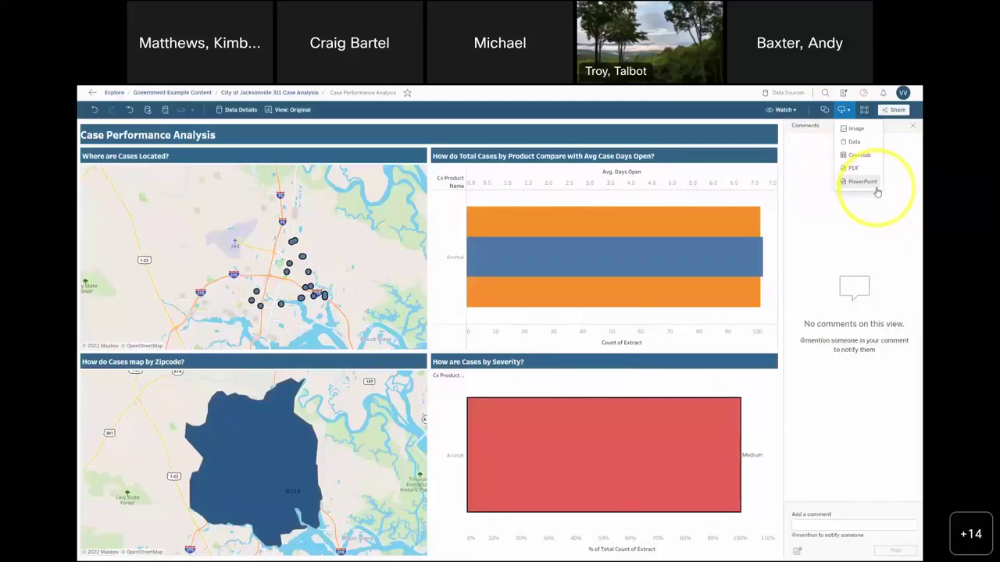
left_click(862, 181)
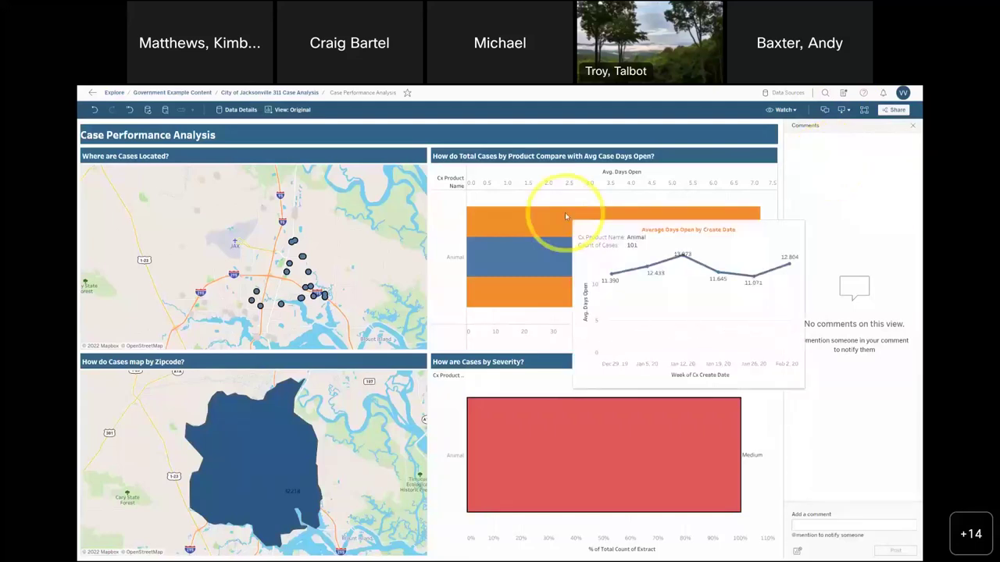
left_click(539, 204)
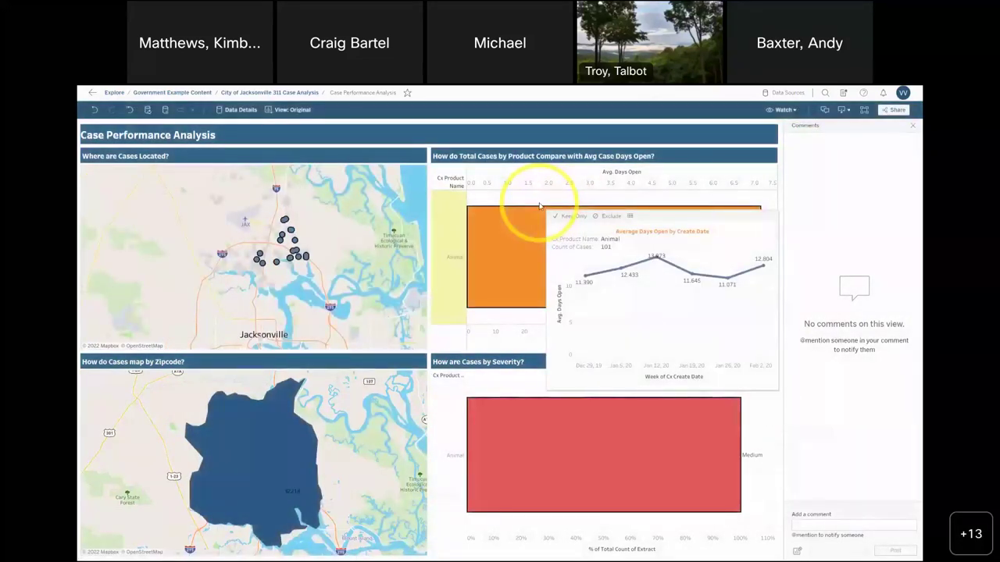
left_click(131, 113)
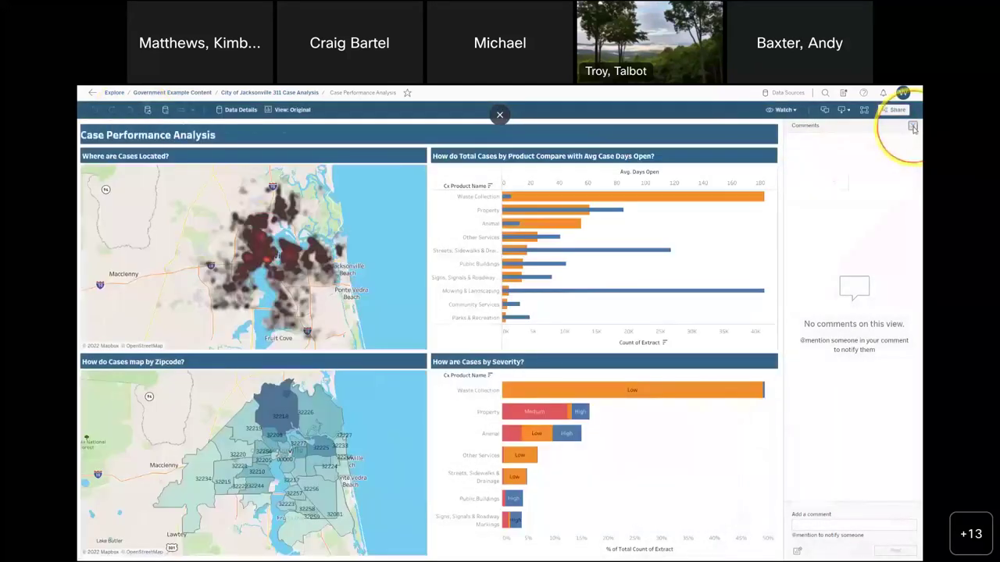
left_click(912, 125)
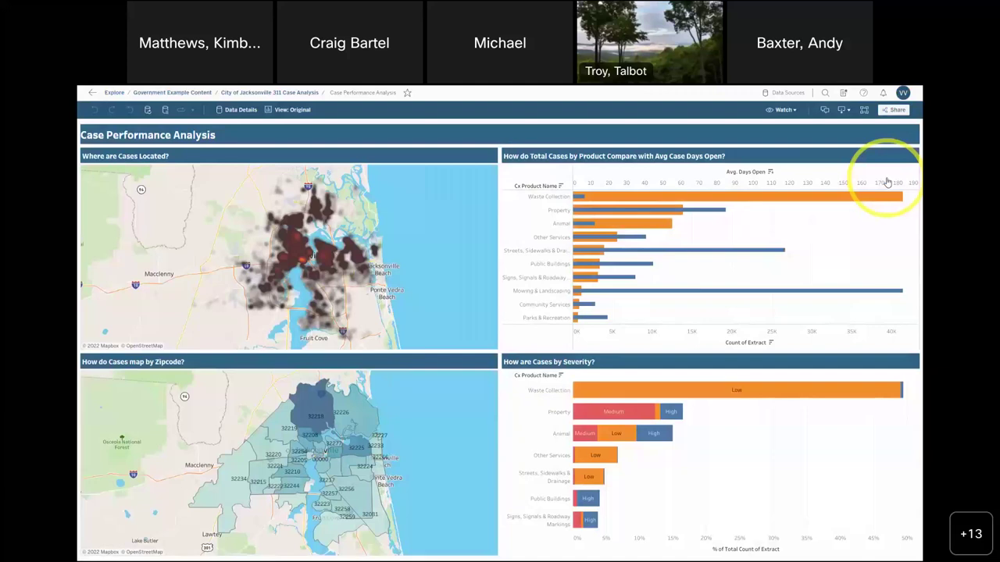
- Search the site for 'child welfa' and open Child Welfare Analytics Data - FL Lens
left_click(825, 92)
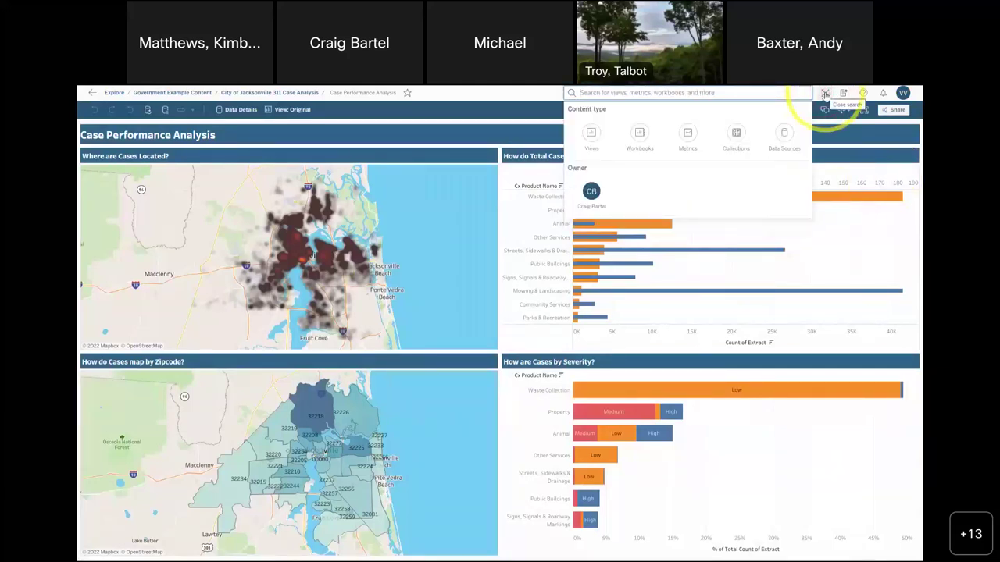
type("chik")
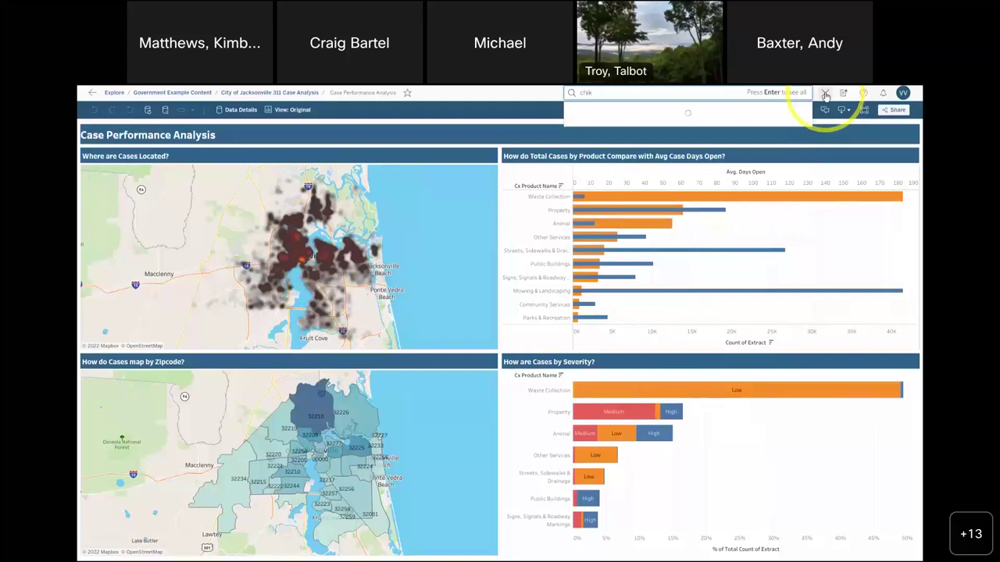
type("k")
type("el")
type("fa")
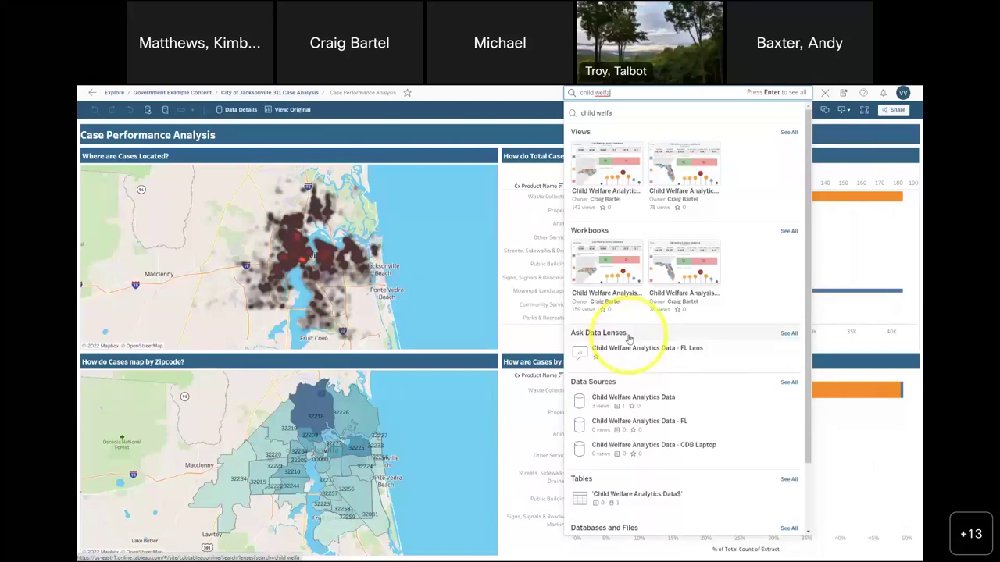
left_click(634, 348)
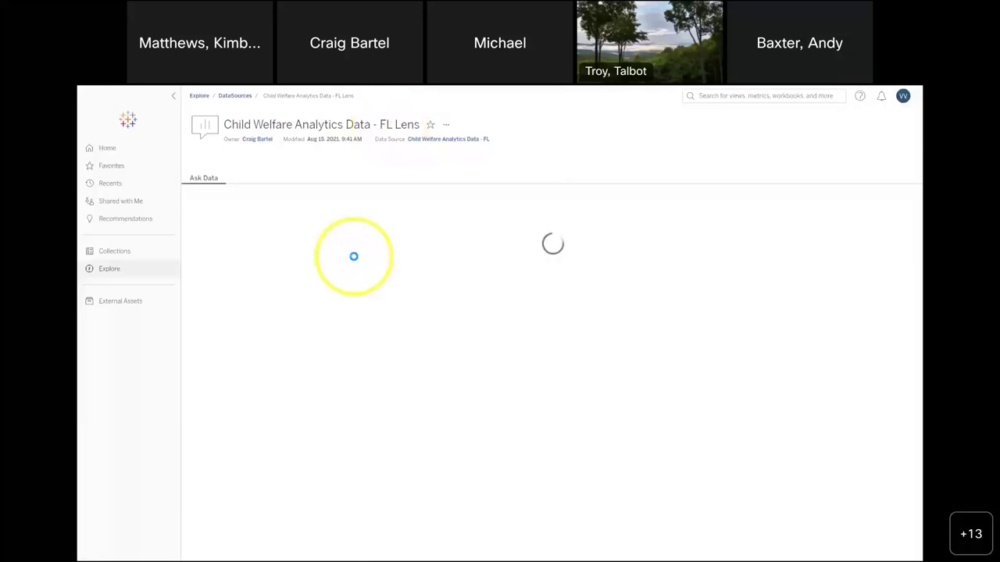
- Collapse the site navigation, look over the fields, and type 'what is the number of al' into Ask Data
mouse_move(222, 240)
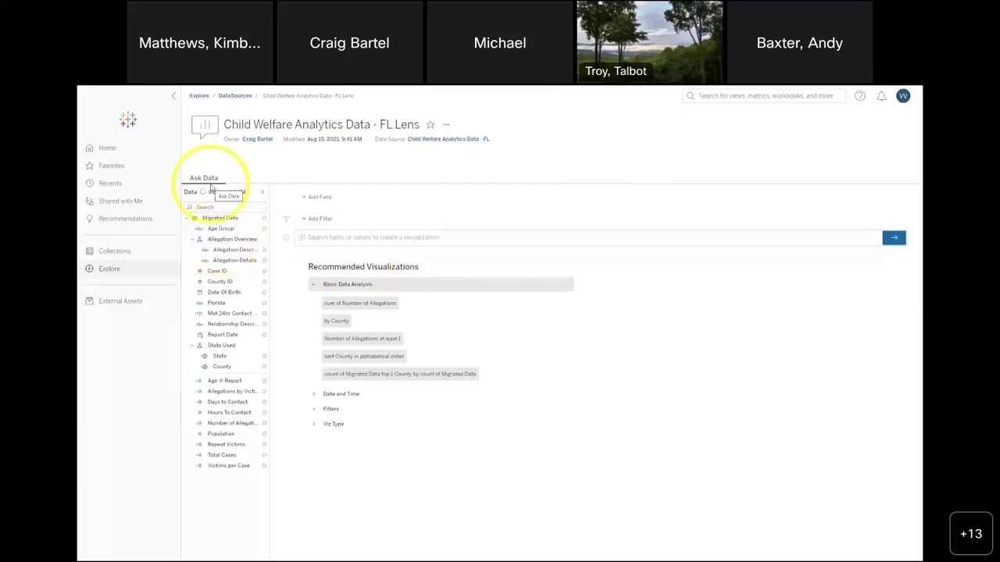
left_click(174, 96)
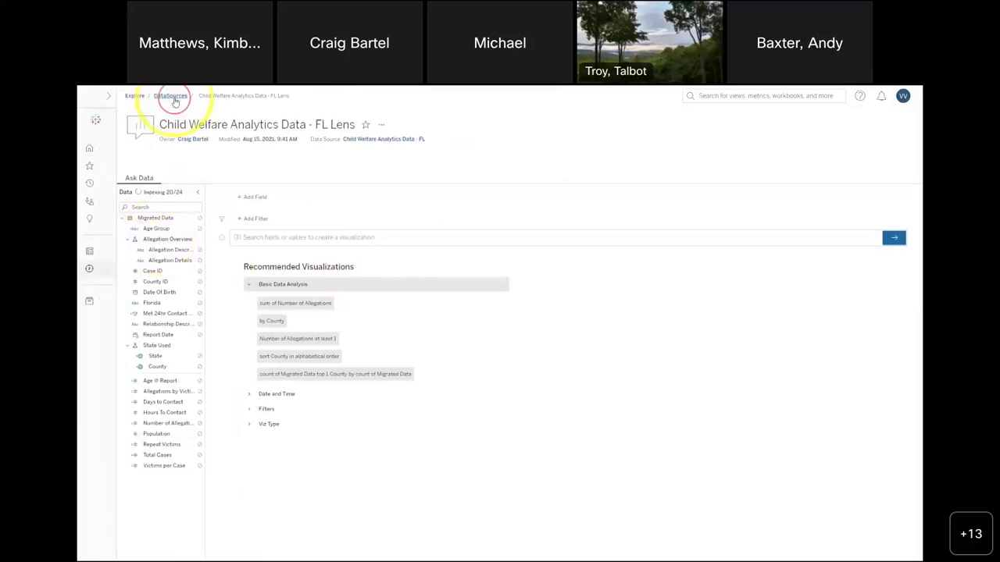
mouse_move(151, 328)
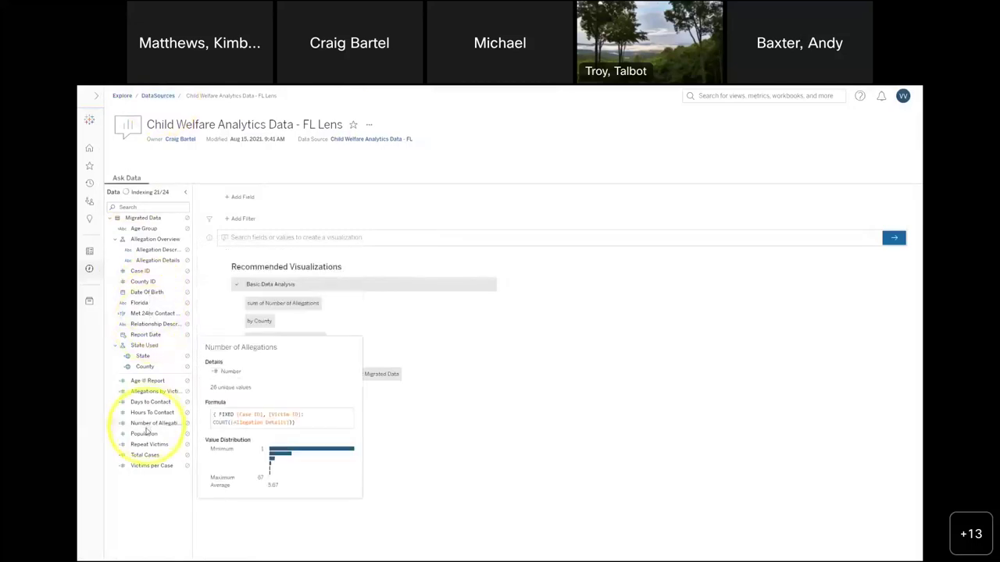
mouse_move(146, 437)
mouse_move(151, 401)
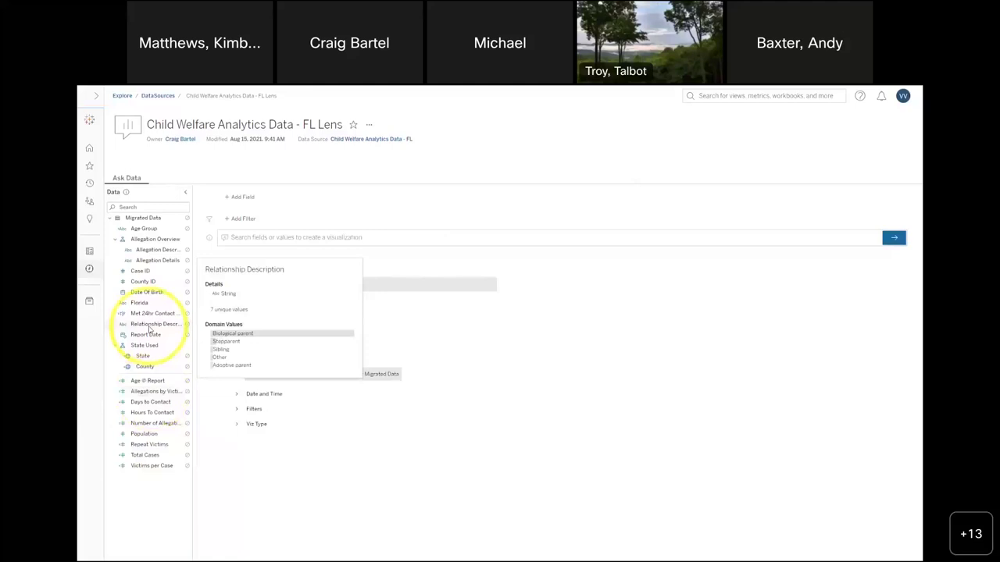
left_click(335, 237)
type("what is the number of al")
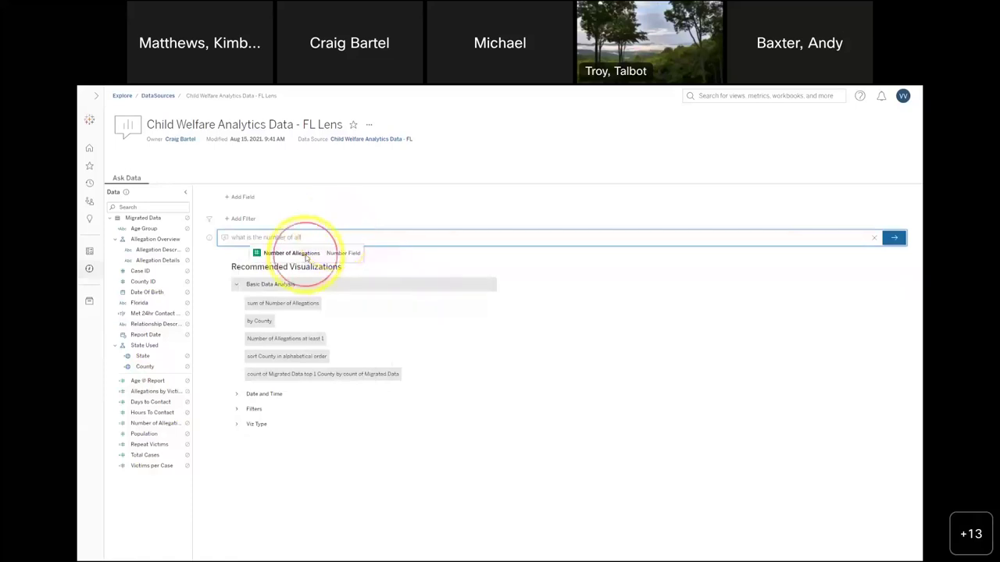
- Ask for Number of Allegations by County to map it across Florida, then add a blank Sheet 2
left_click(304, 253)
left_click(371, 239)
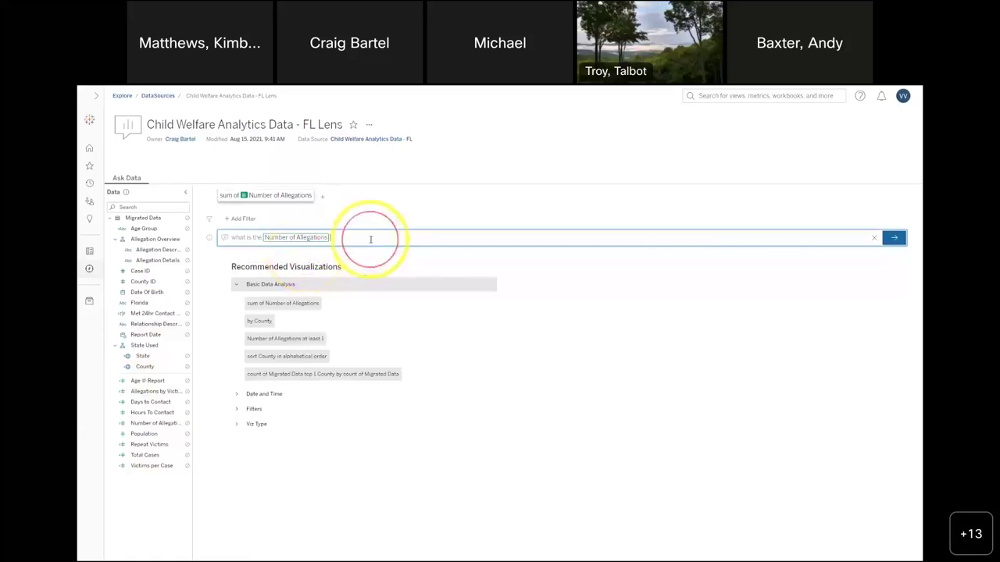
type("by county")
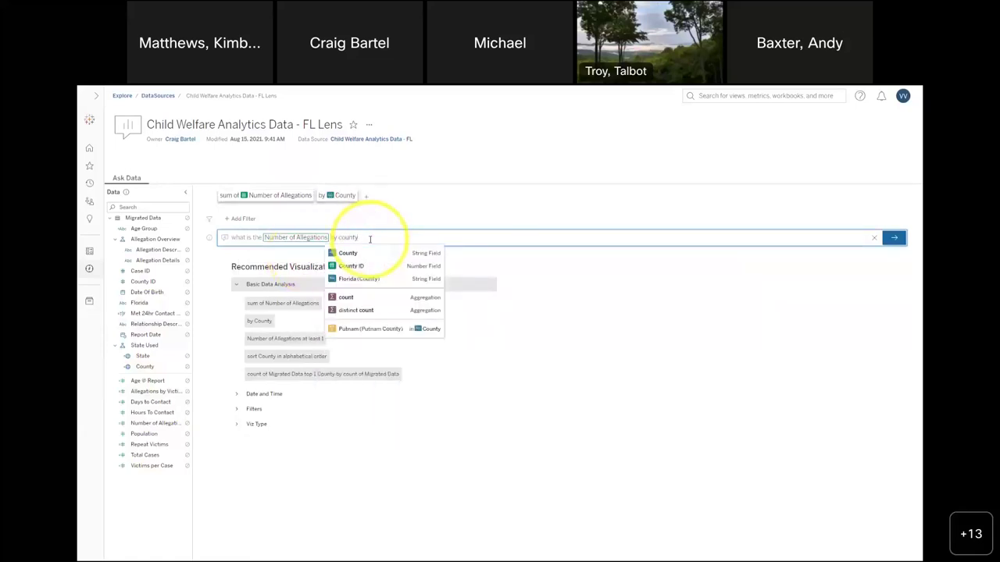
left_click(350, 254)
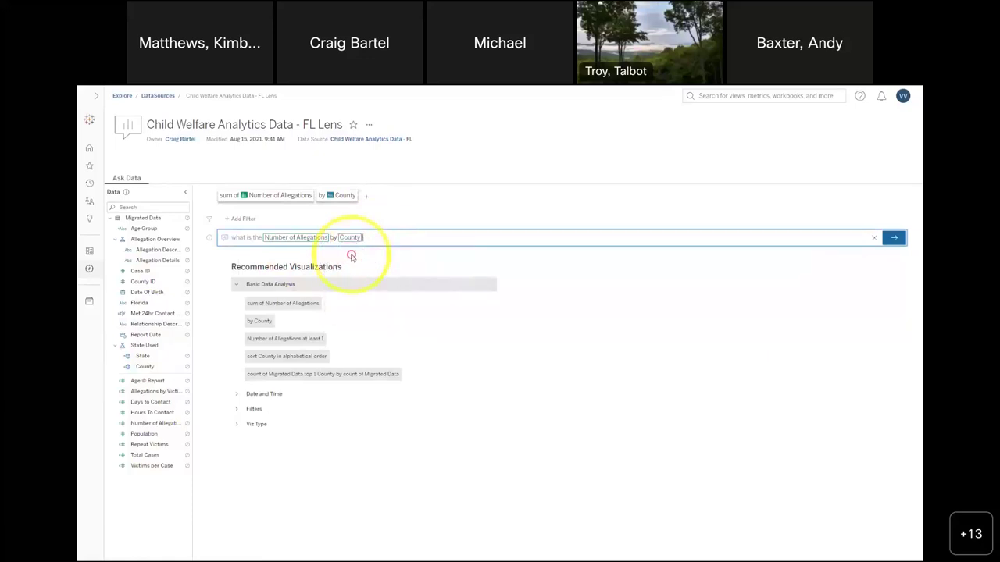
left_click(893, 237)
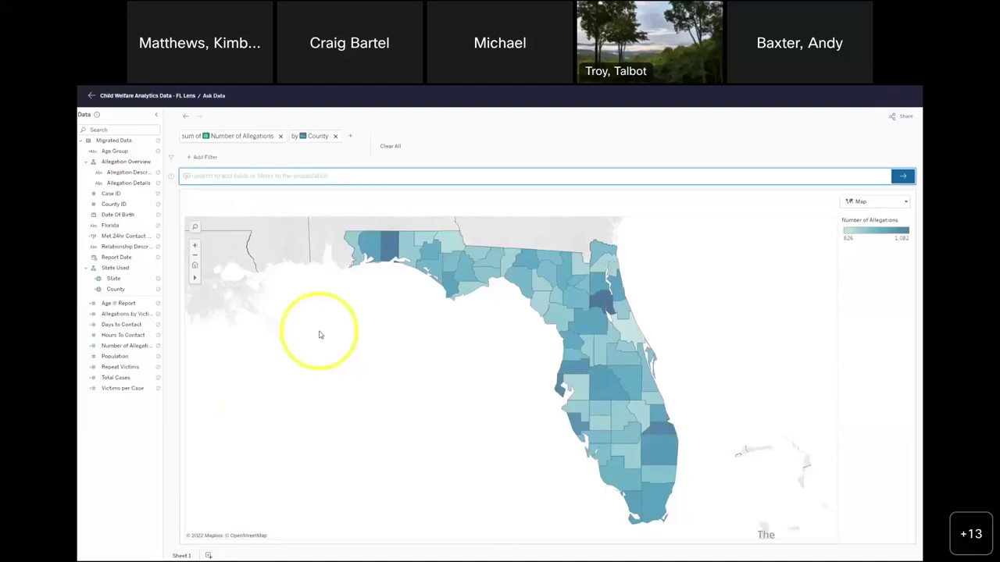
left_click(208, 554)
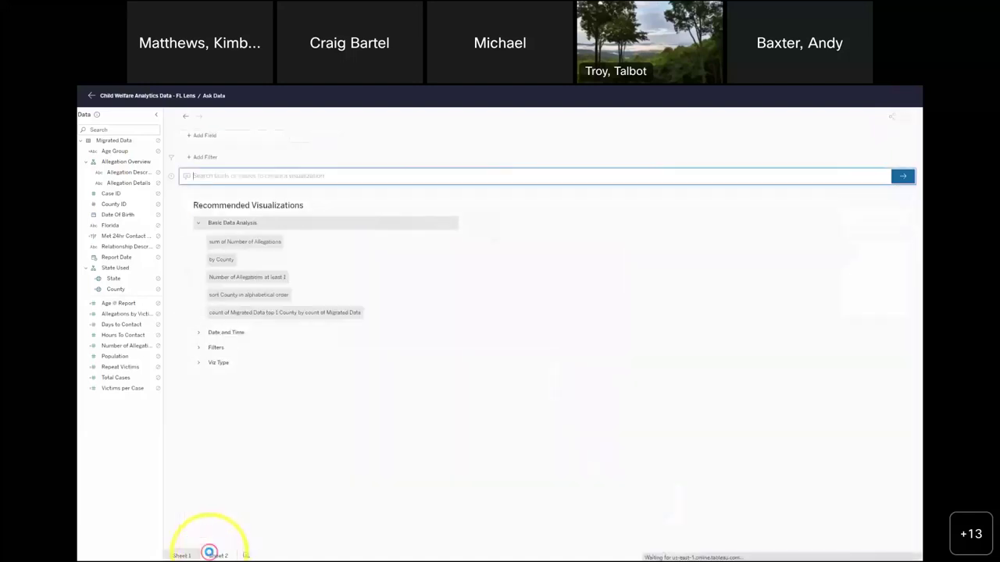
- Ask Data 'Number of Allegations by report date by month' to draw the monthly line chart
type("num")
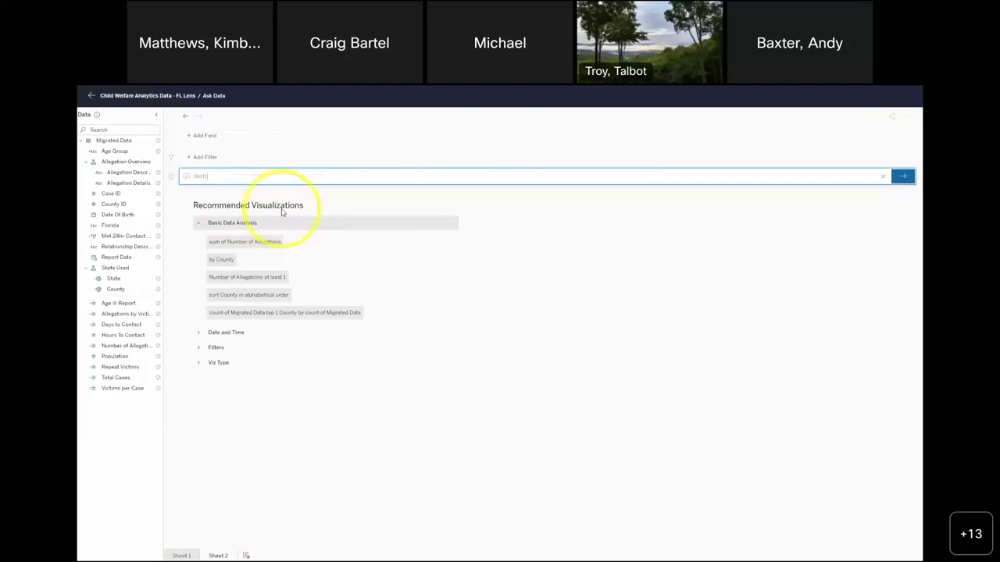
type("ber of alle")
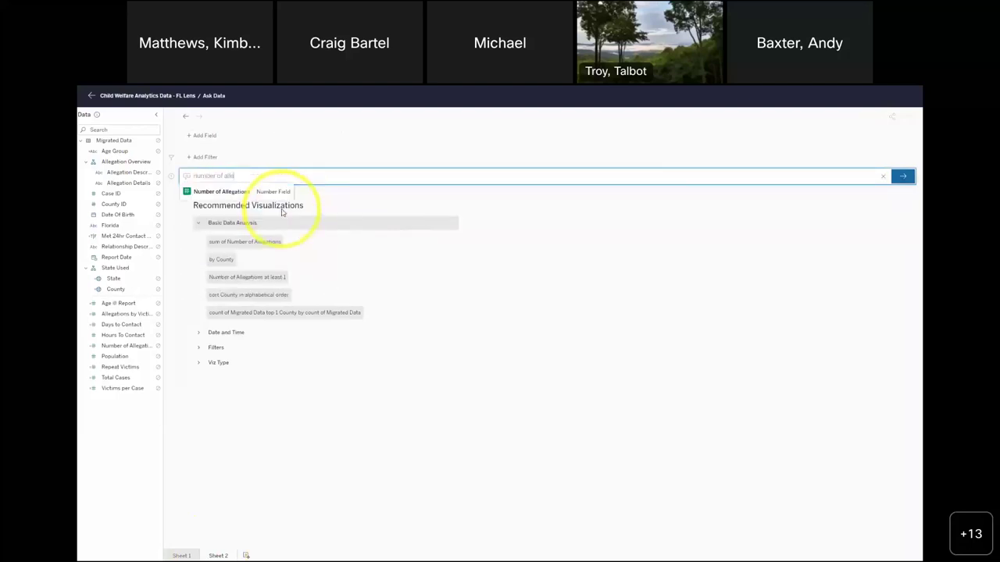
left_click(235, 191)
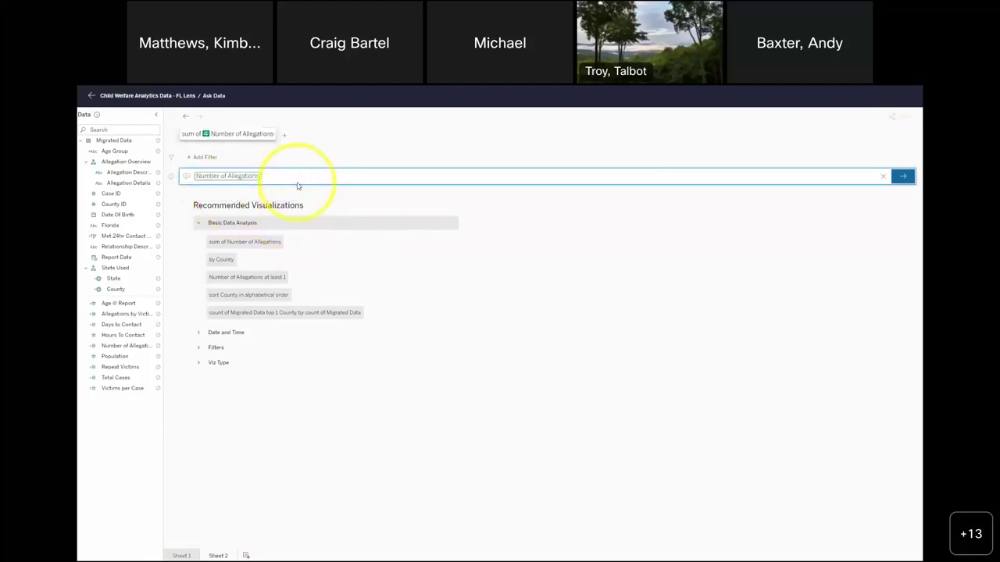
type("by")
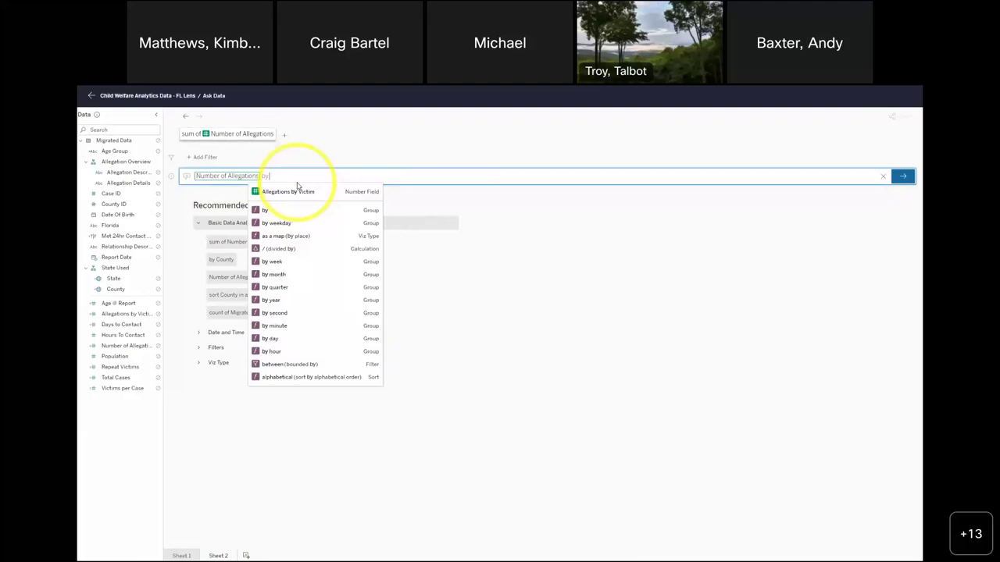
type(" report")
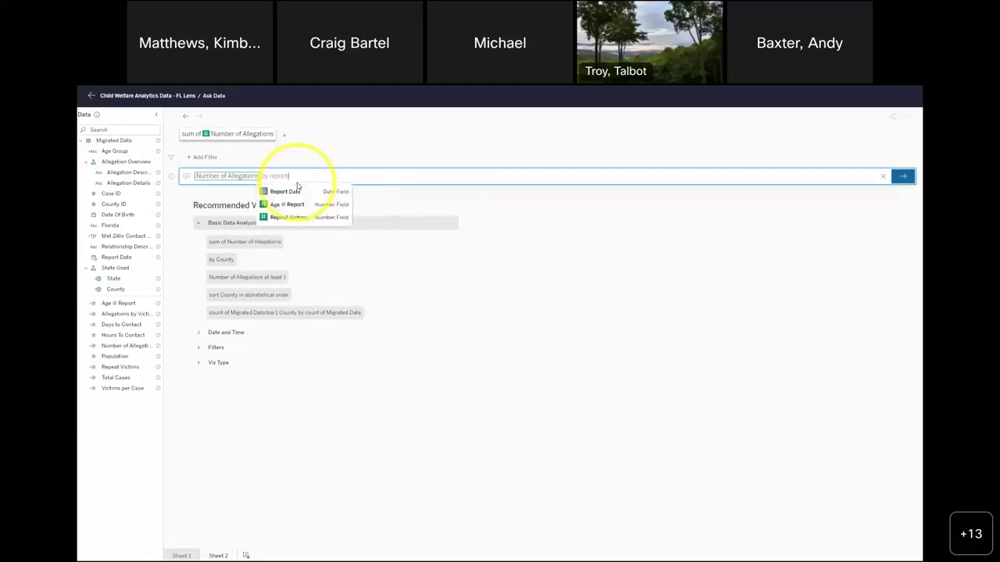
type(" date month")
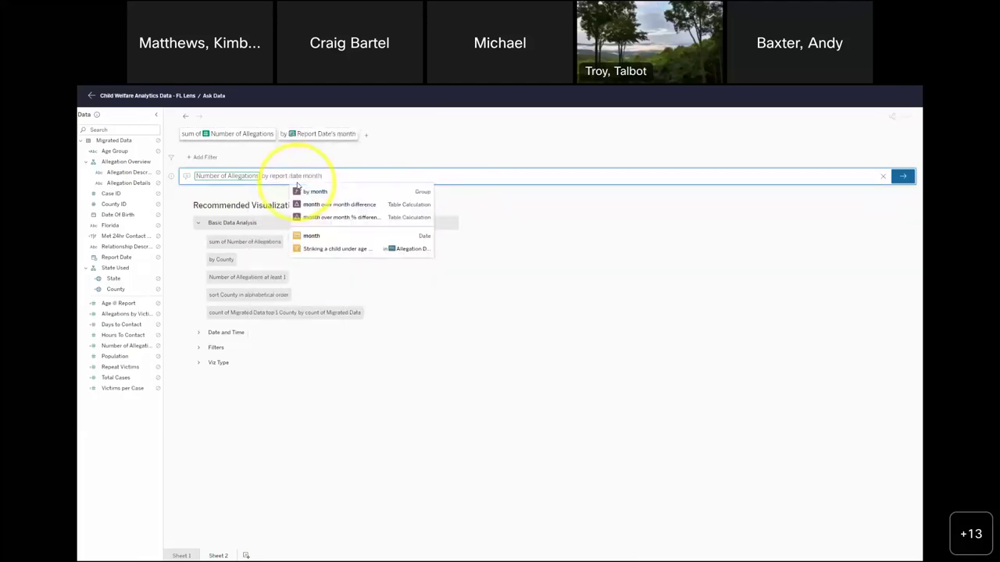
left_click(319, 195)
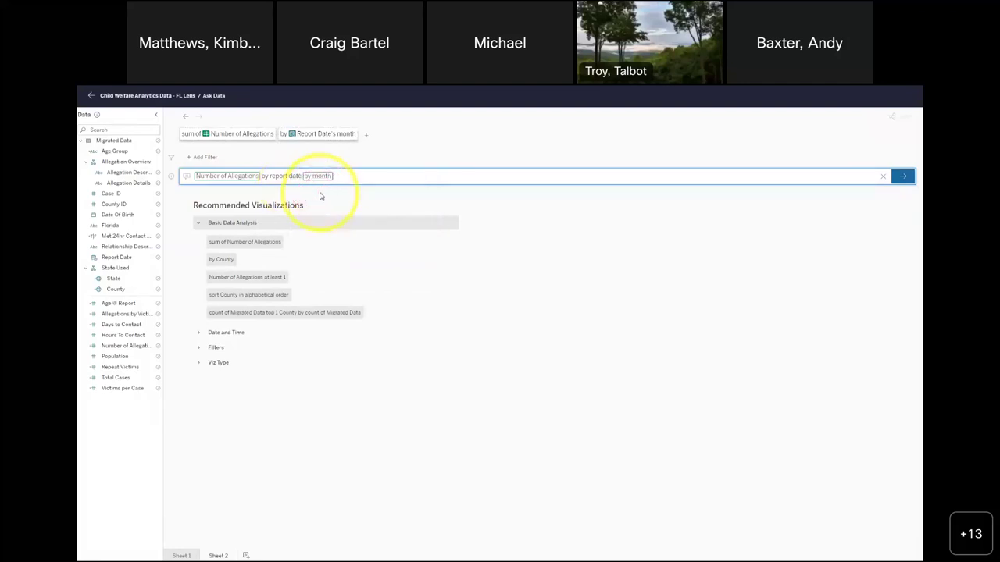
left_click(898, 176)
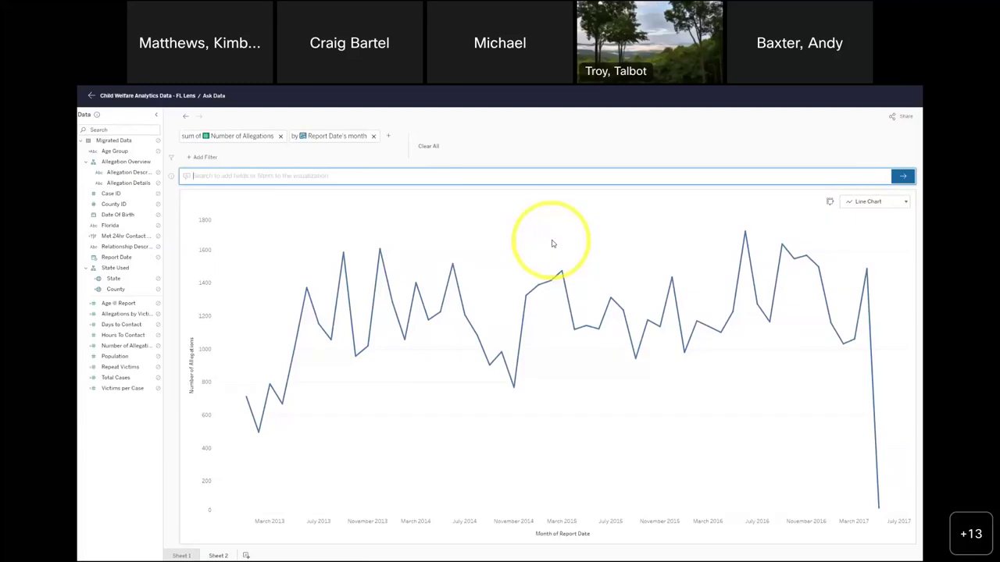
- Preview the monthly allegations as a treemap and a bar chart, then return to a line chart
left_click(906, 203)
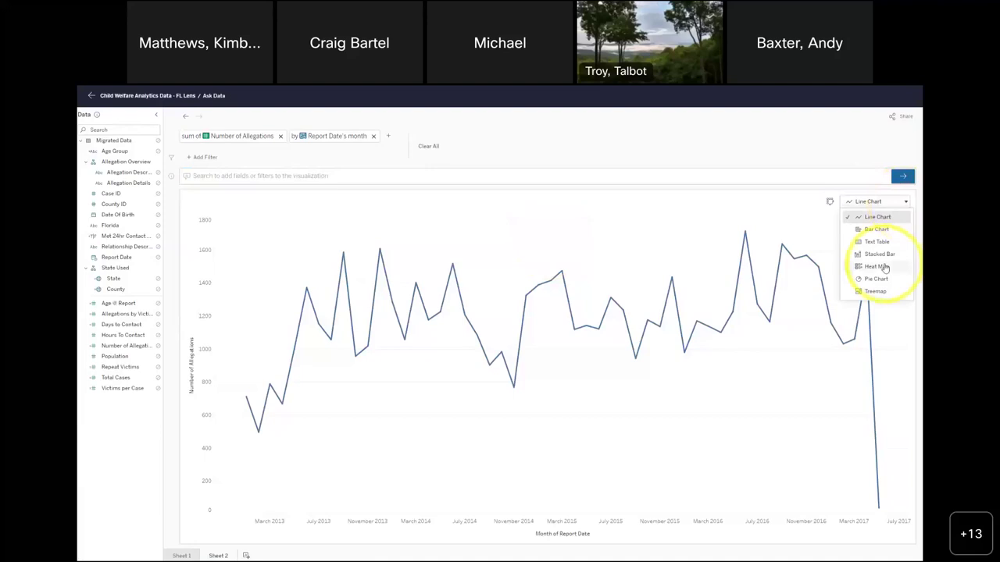
left_click(880, 291)
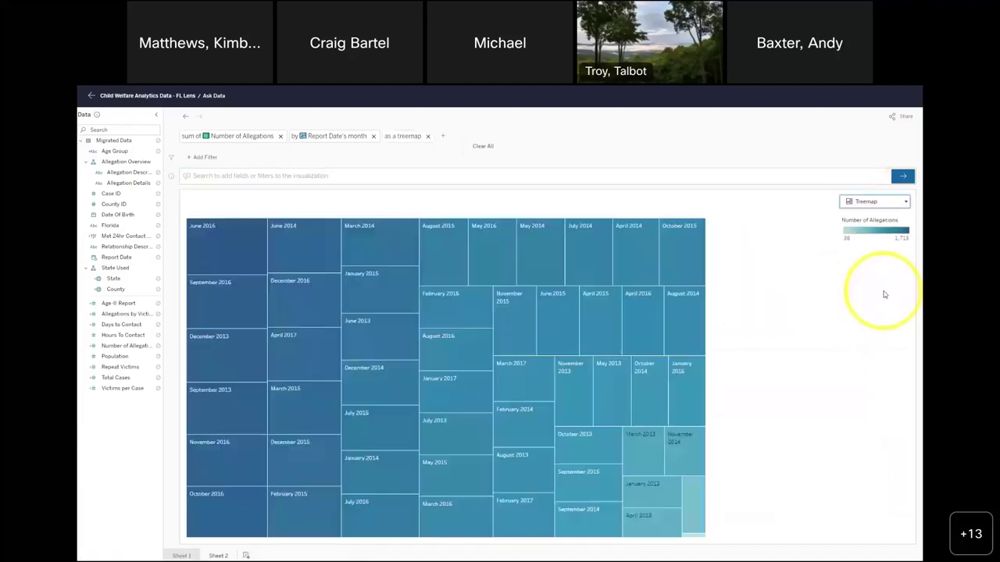
left_click(906, 204)
left_click(884, 219)
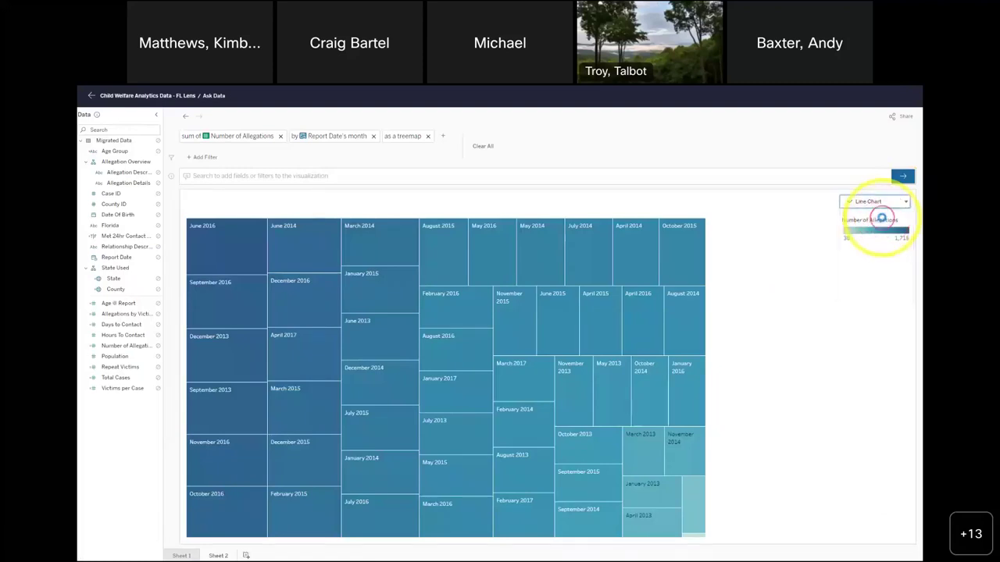
left_click(906, 205)
left_click(891, 232)
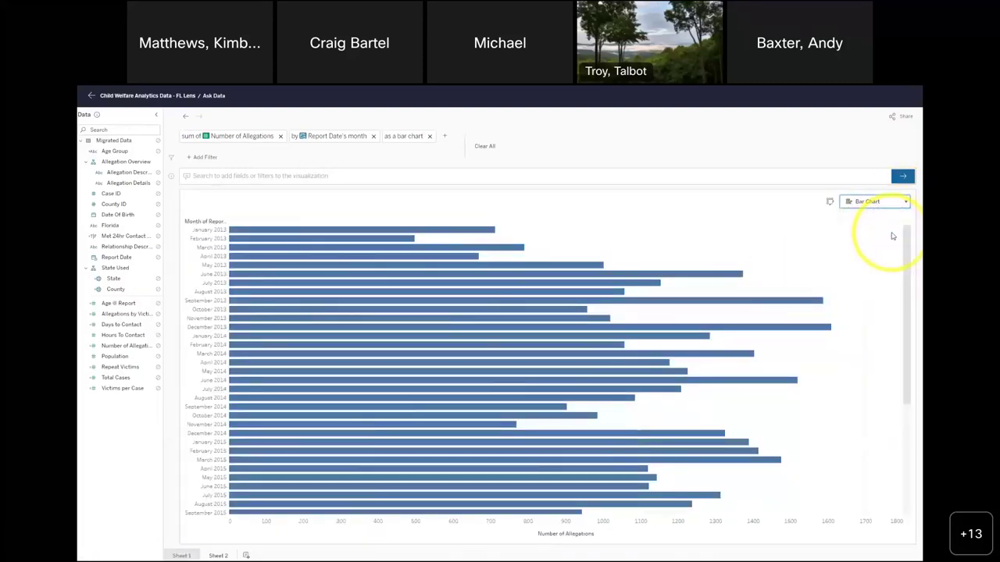
left_click(906, 204)
left_click(885, 219)
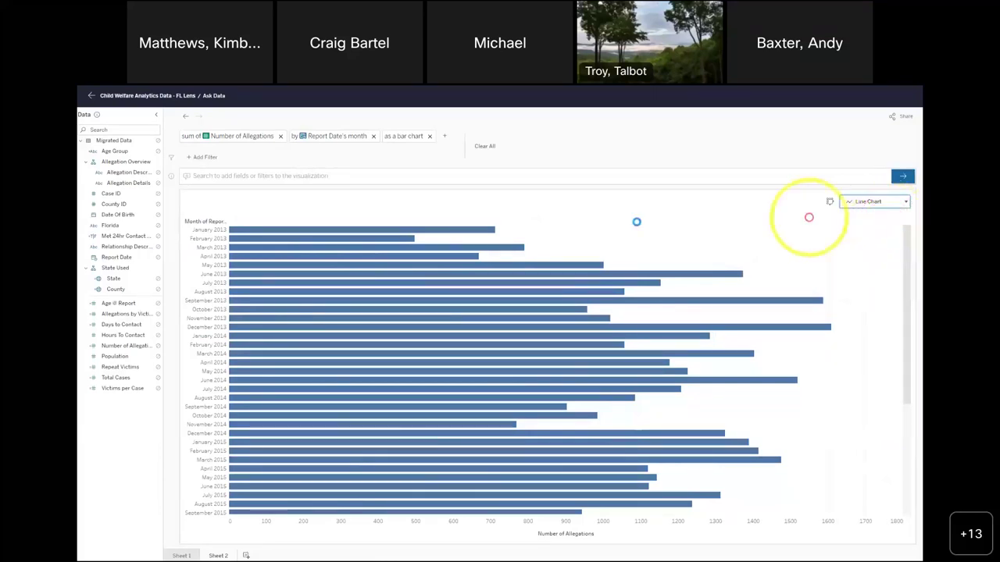
left_click(348, 175)
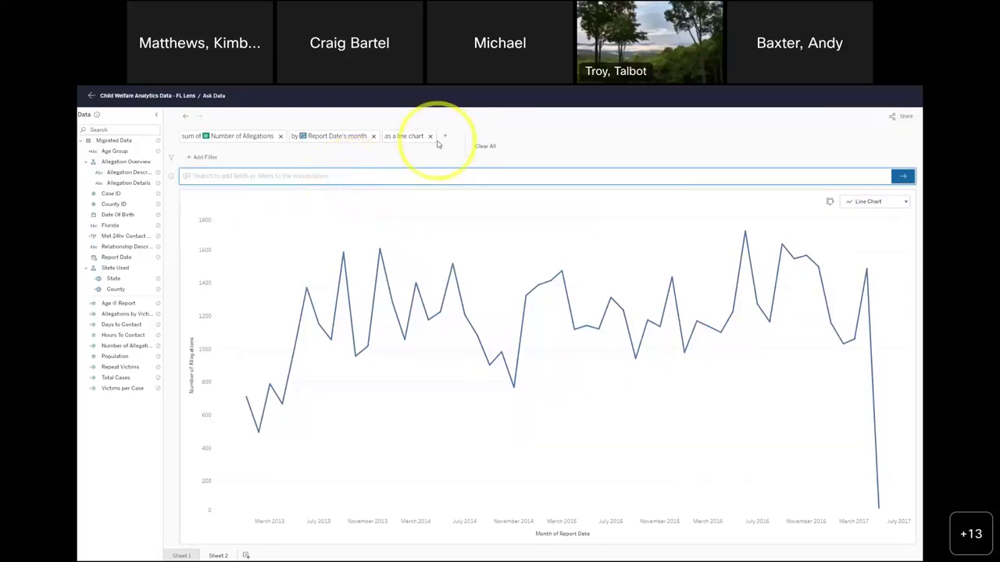
- Ask Data to color the line chart by Relationship Description, one line per relationship type
type("color by")
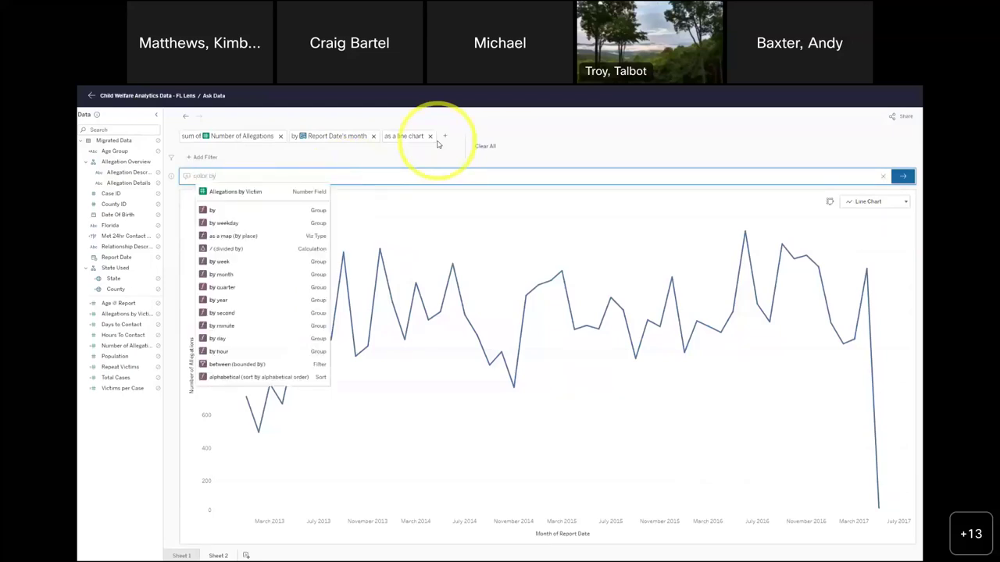
type(" rela")
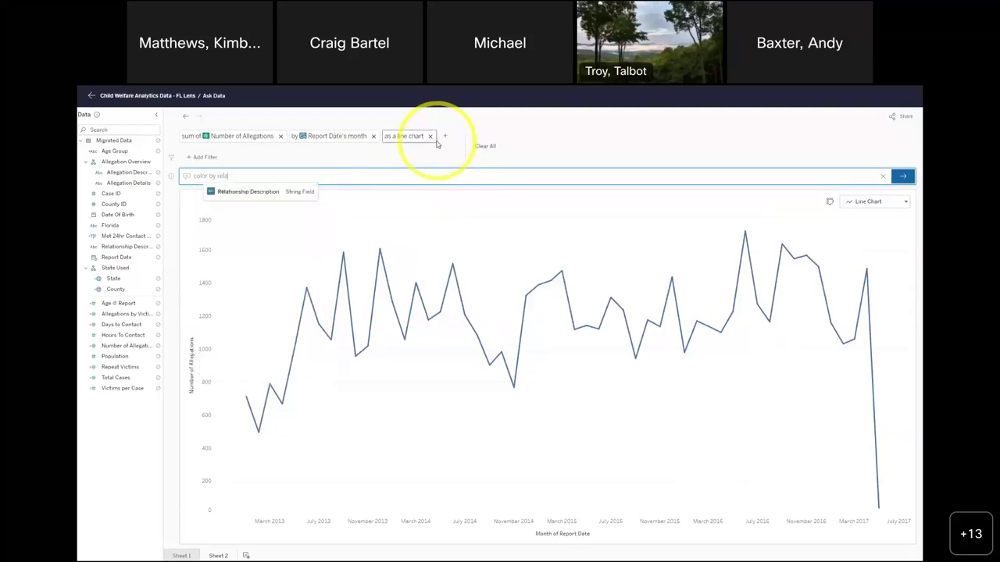
left_click(258, 192)
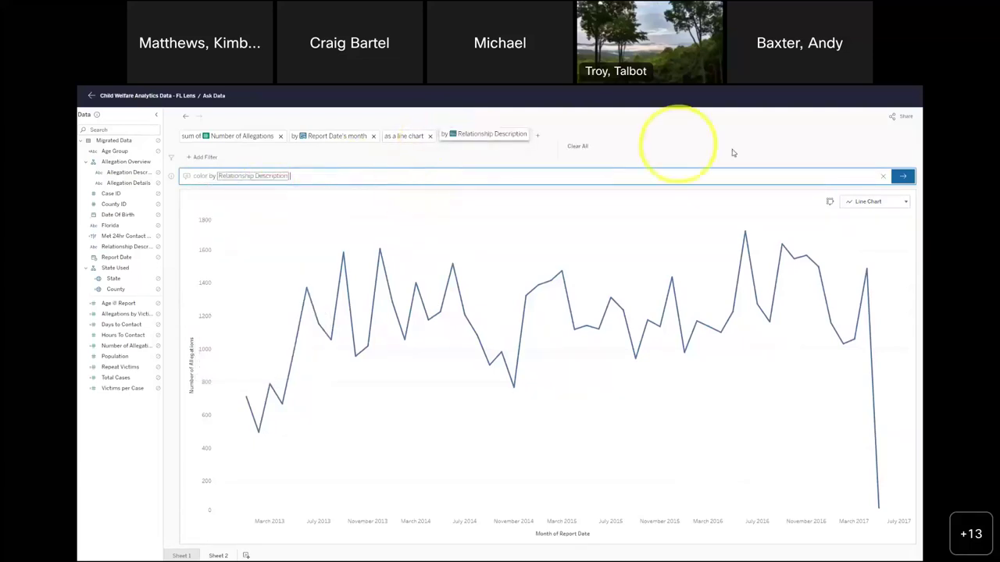
left_click(902, 175)
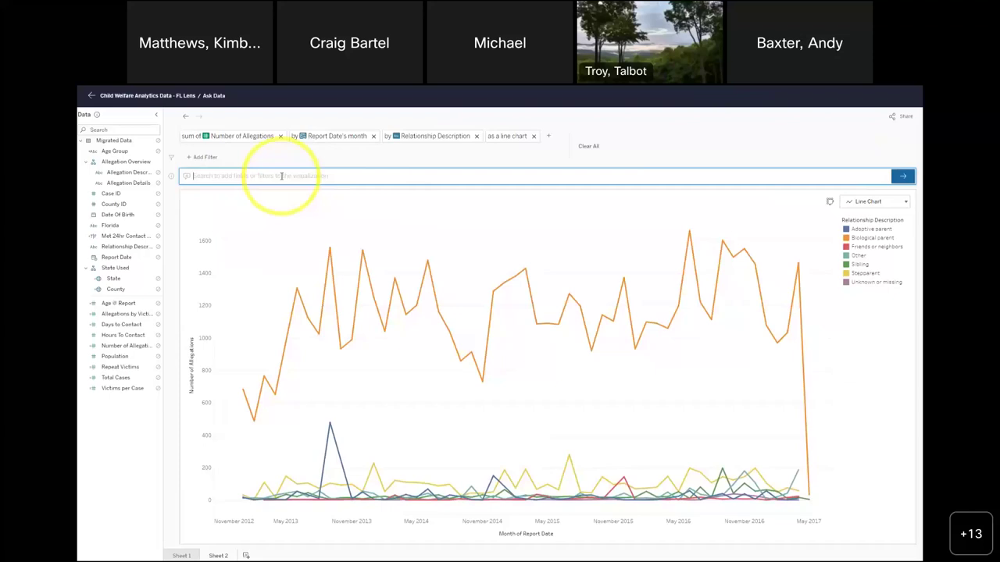
- Open and close the Share Ask Data Visualization dialog, then return to the FL Lens page
left_click(895, 116)
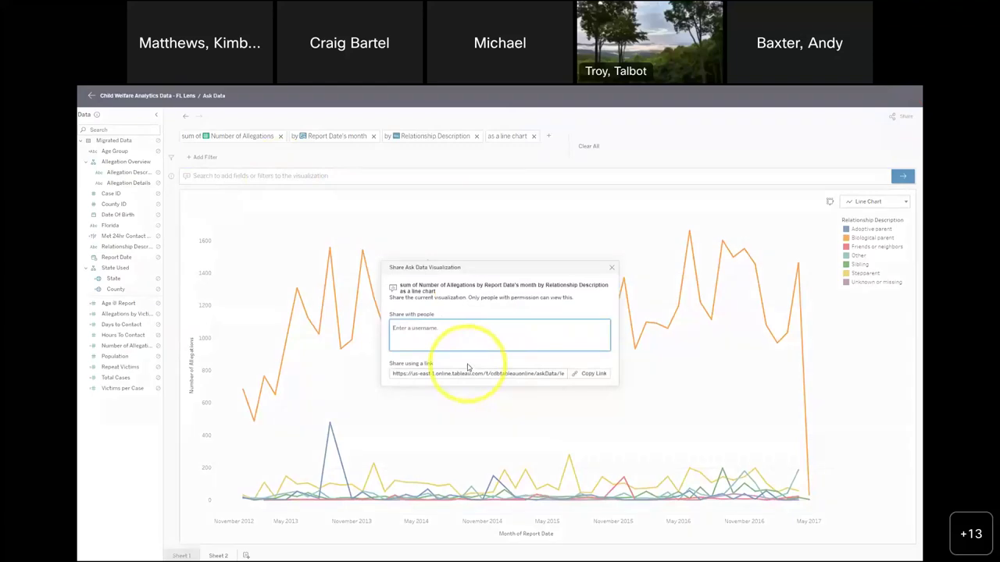
left_click(612, 269)
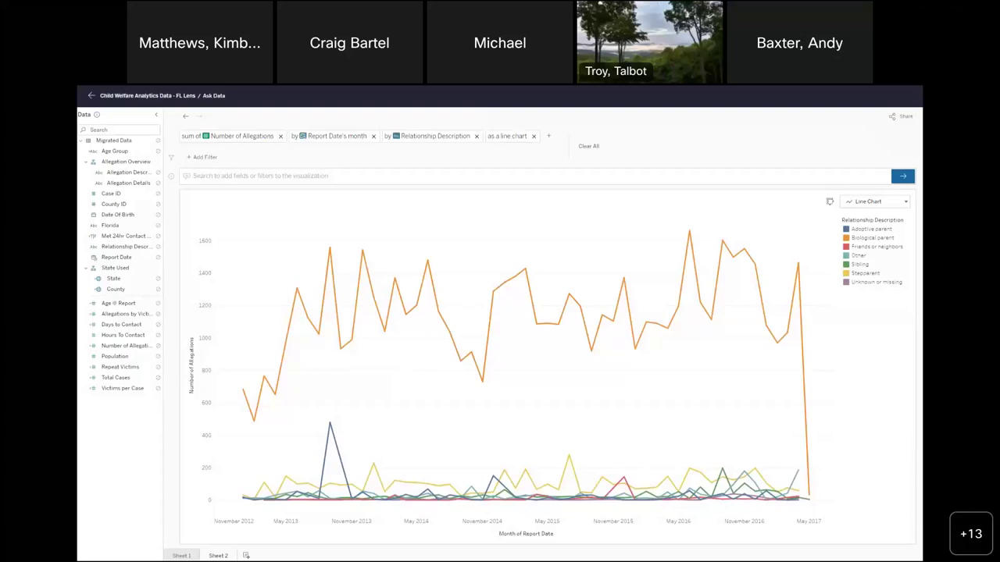
left_click(91, 97)
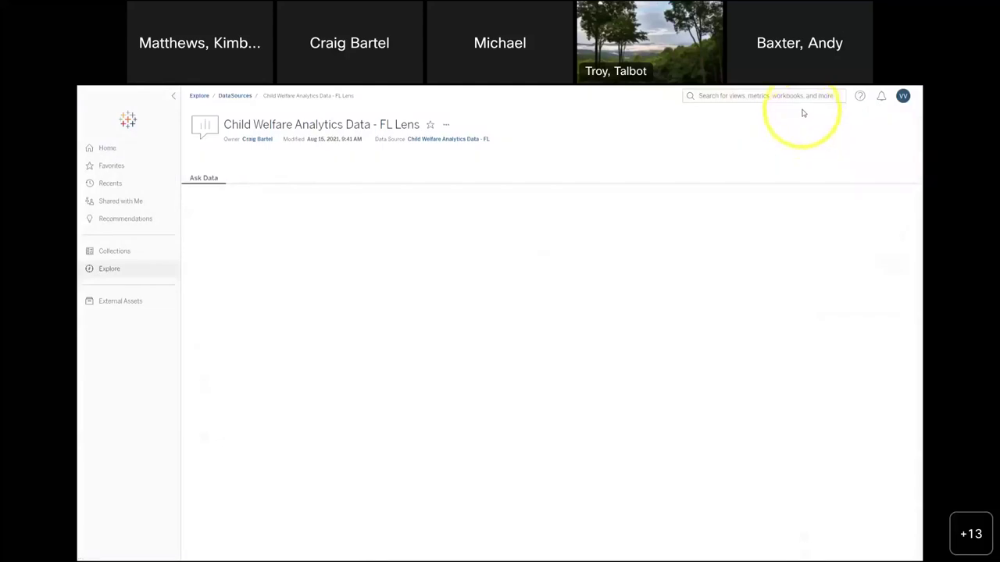
- Leave full screen and open the Colorado Health Indicators workbook's cancer performance dashboard from Government Example Content
key("F11")
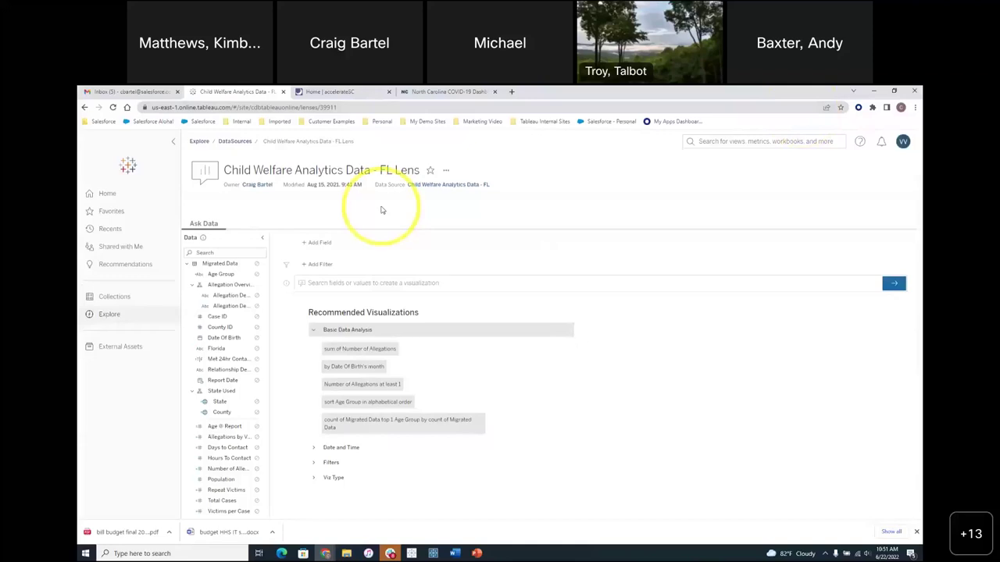
left_click(107, 314)
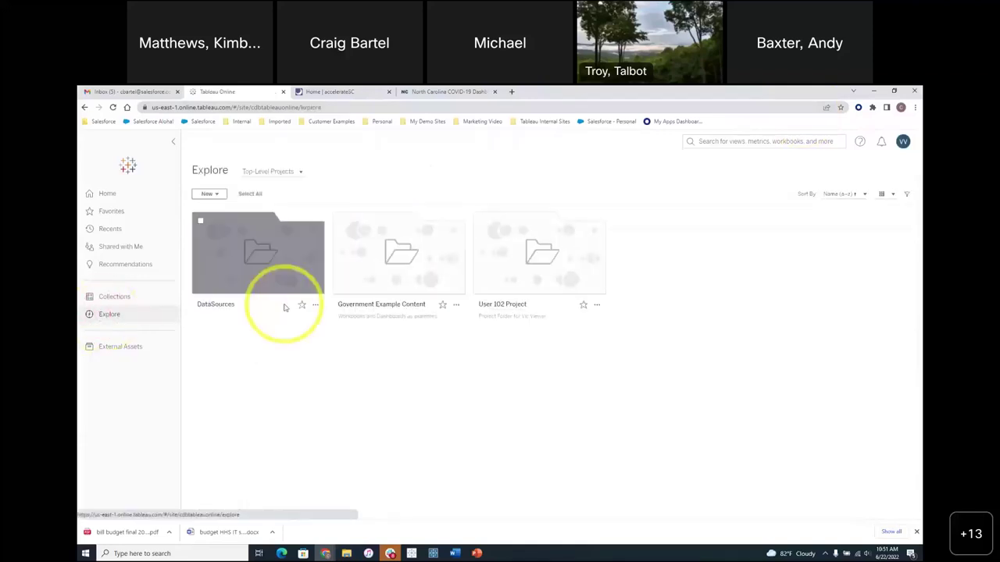
left_click(385, 269)
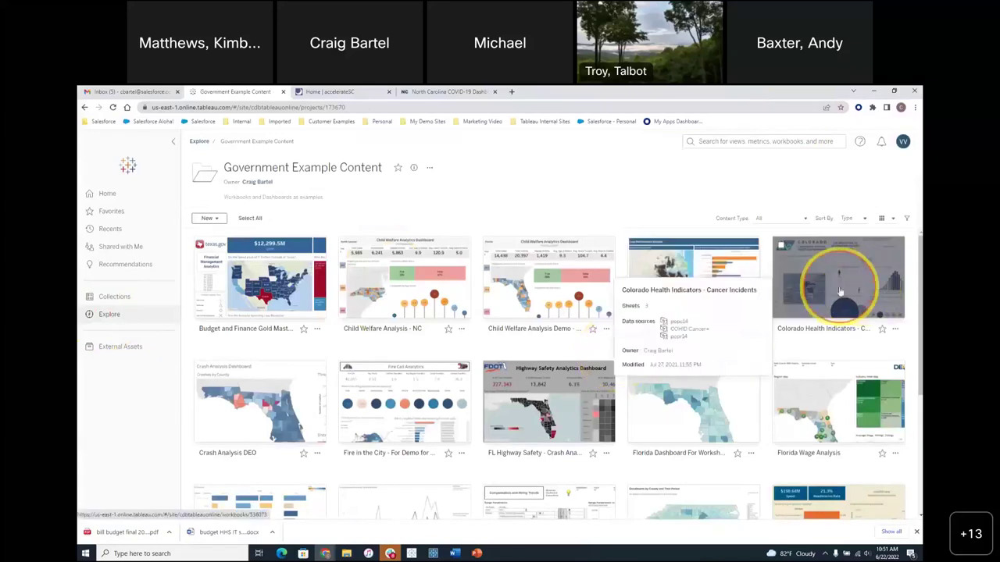
left_click(841, 291)
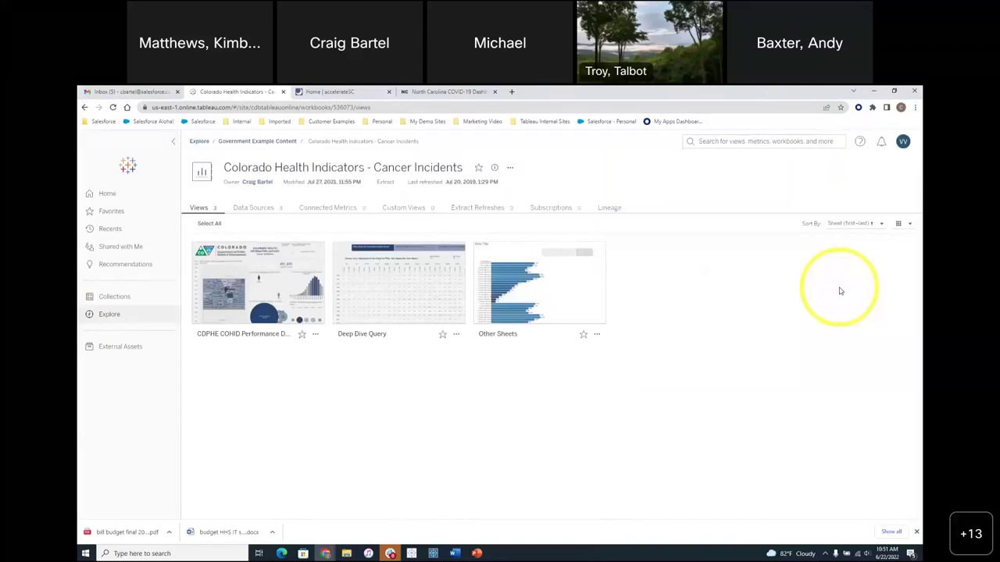
left_click(269, 285)
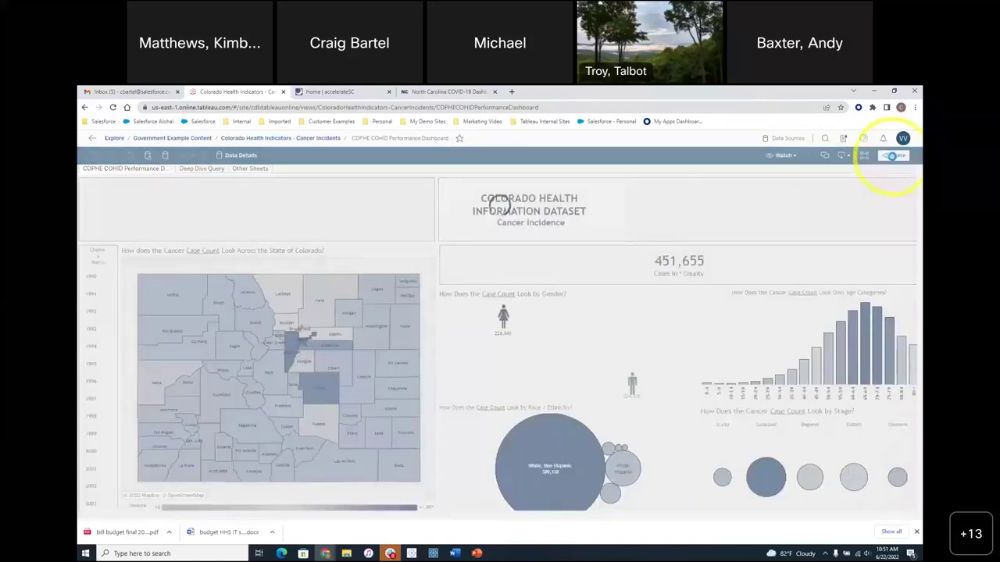
- Select the dashboard's share link in Share View, close the dialog, and move to accelerateSC
left_click(895, 157)
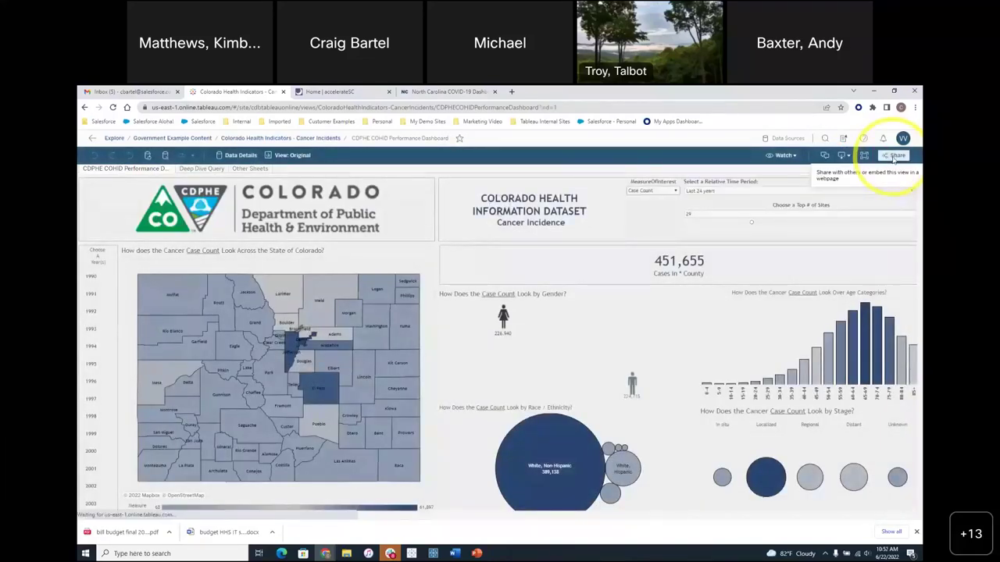
left_click(402, 376)
left_click_drag(401, 377, 555, 376)
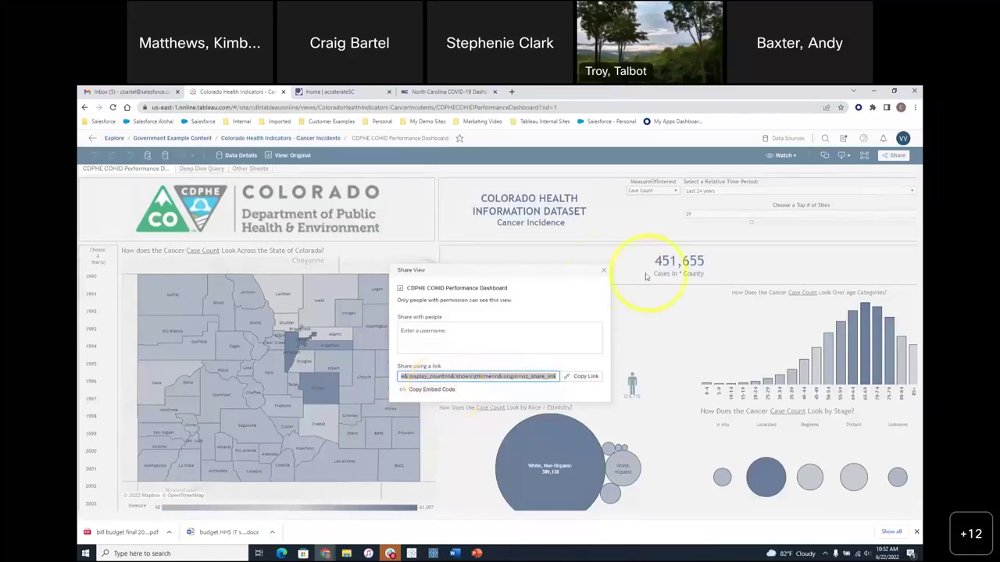
left_click(603, 269)
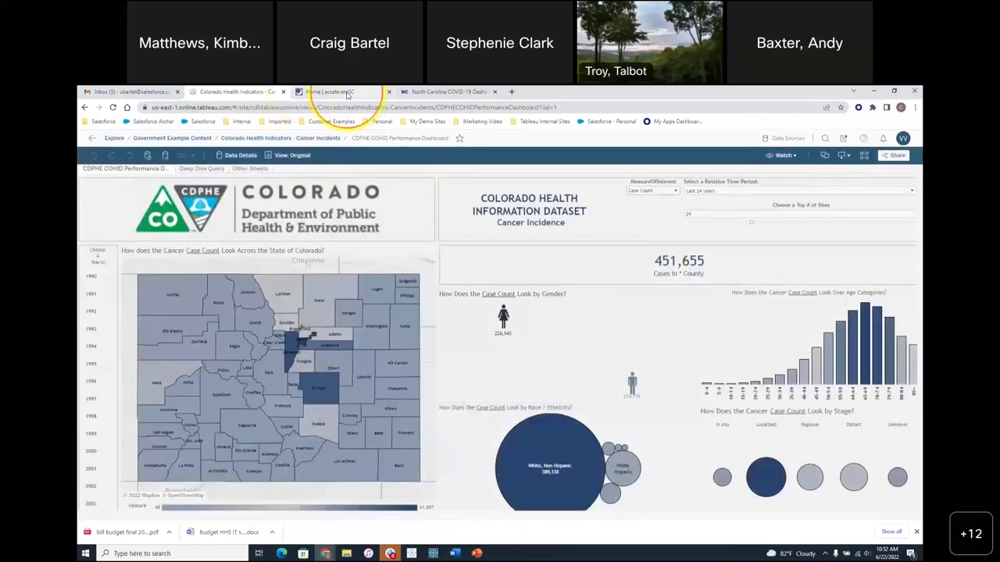
left_click(347, 92)
- Browse the accelerateSC Business dashboards, then switch to the North Carolina COVID-19 Dashboard
scroll(583, 372, "down", 6)
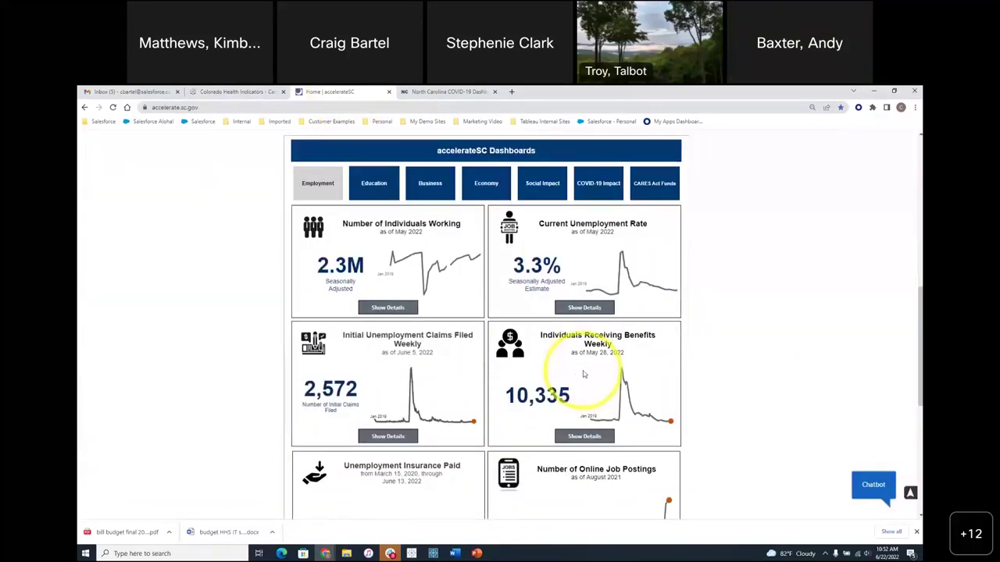
scroll(758, 457, "up", 6)
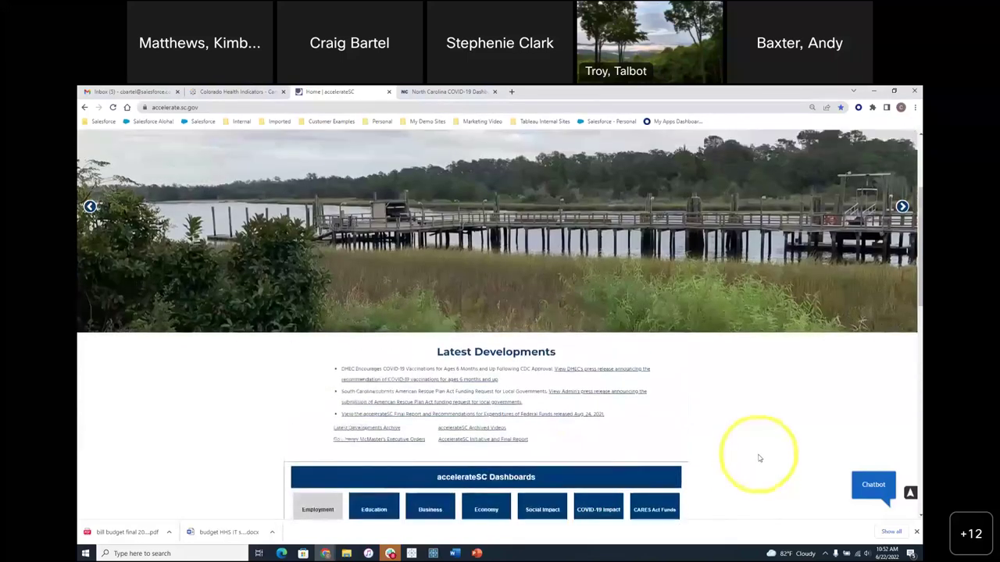
scroll(758, 458, "down", 6)
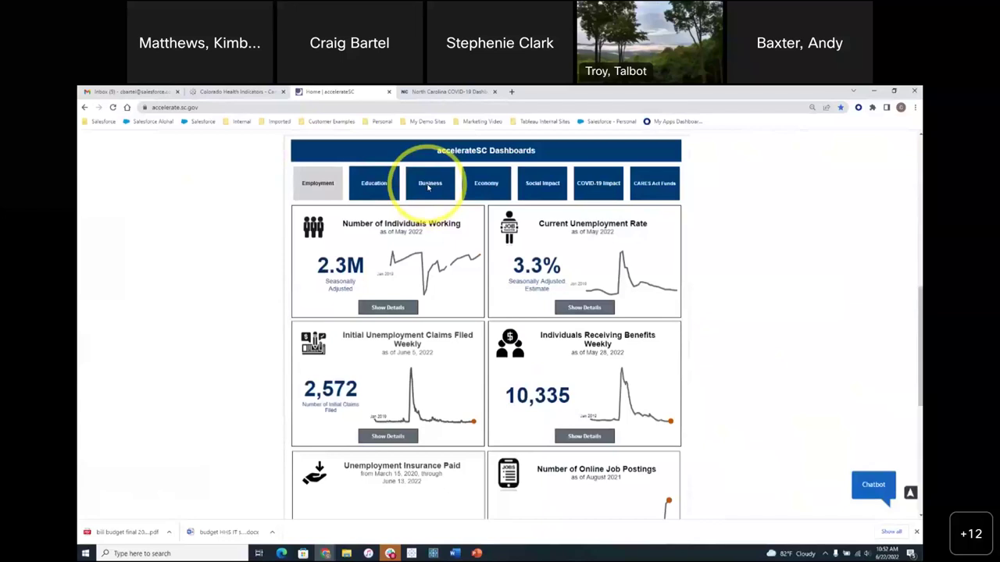
left_click(428, 185)
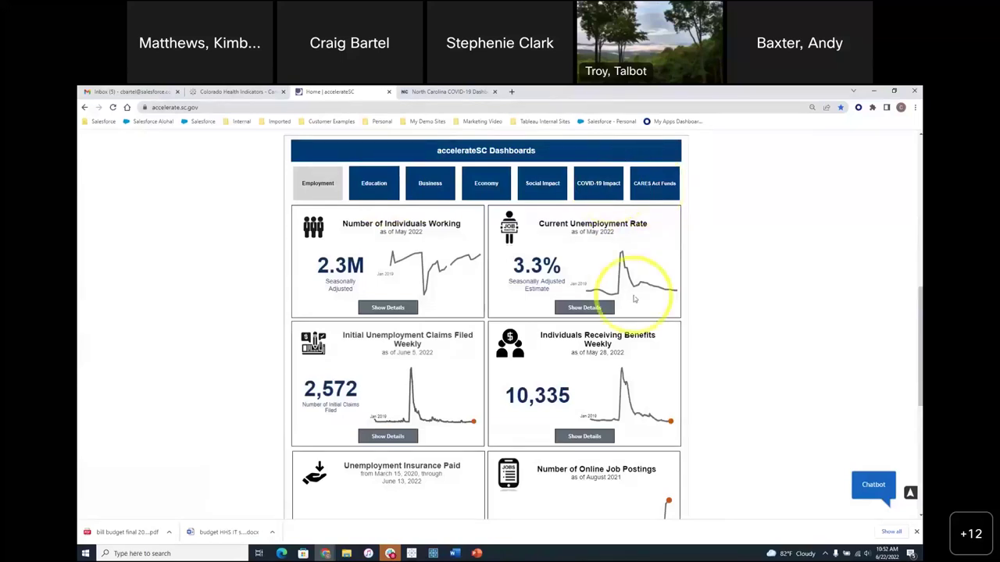
left_click(465, 92)
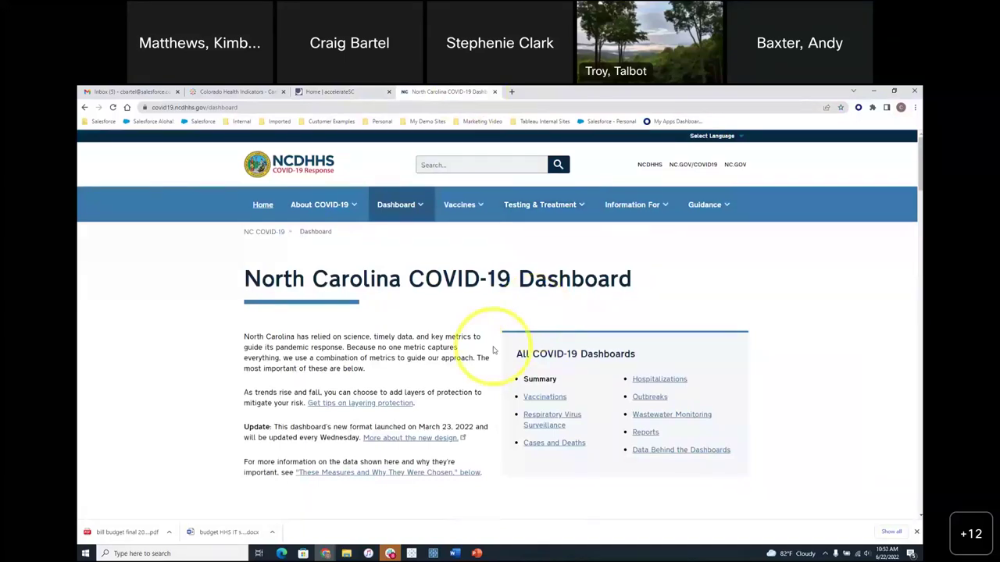
- Scroll through the North Carolina COVID-19 Dashboard's indicator charts and maps, then return to PowerPoint
scroll(465, 395, "down", 5)
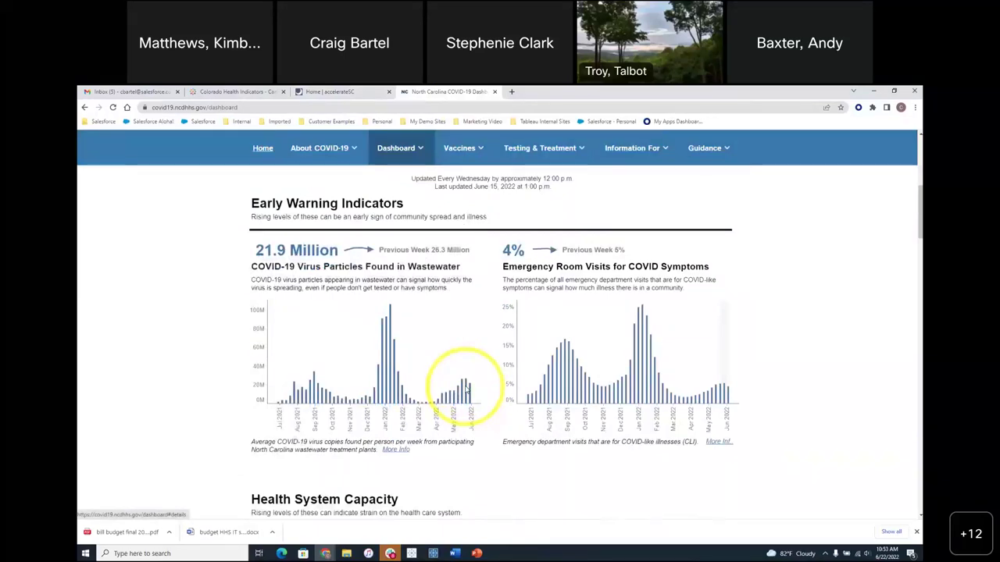
scroll(762, 390, "down", 5)
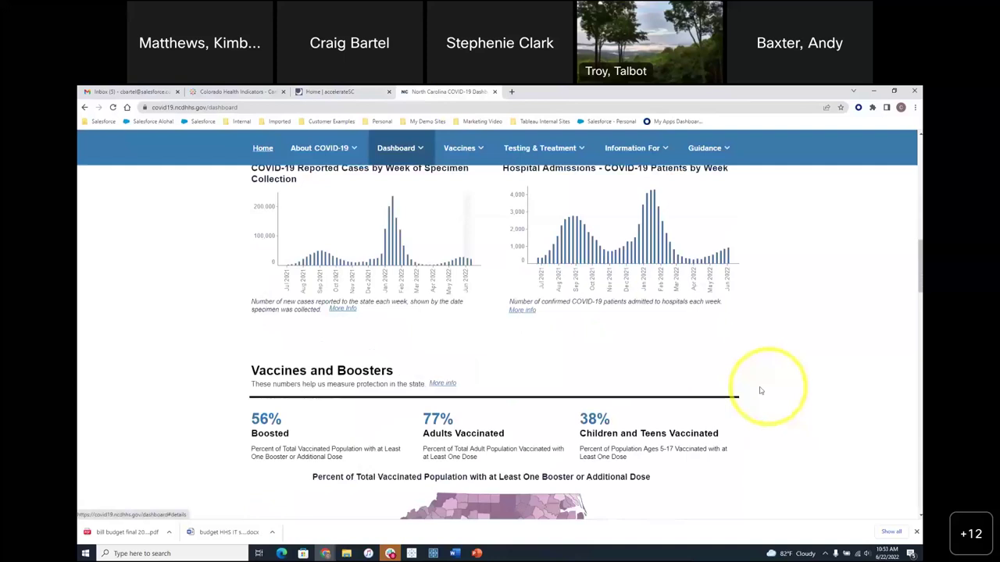
scroll(703, 390, "down", 2)
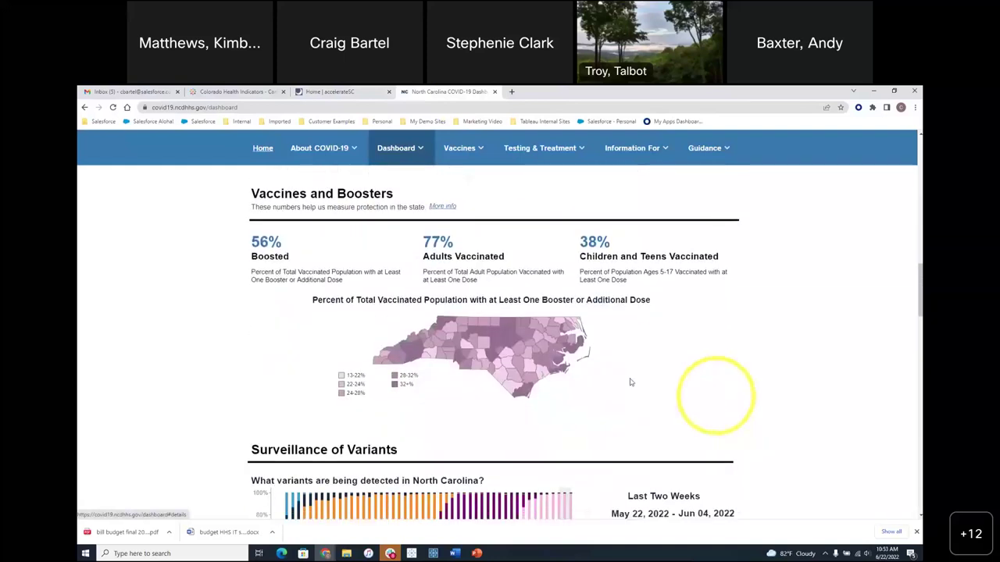
mouse_move(516, 343)
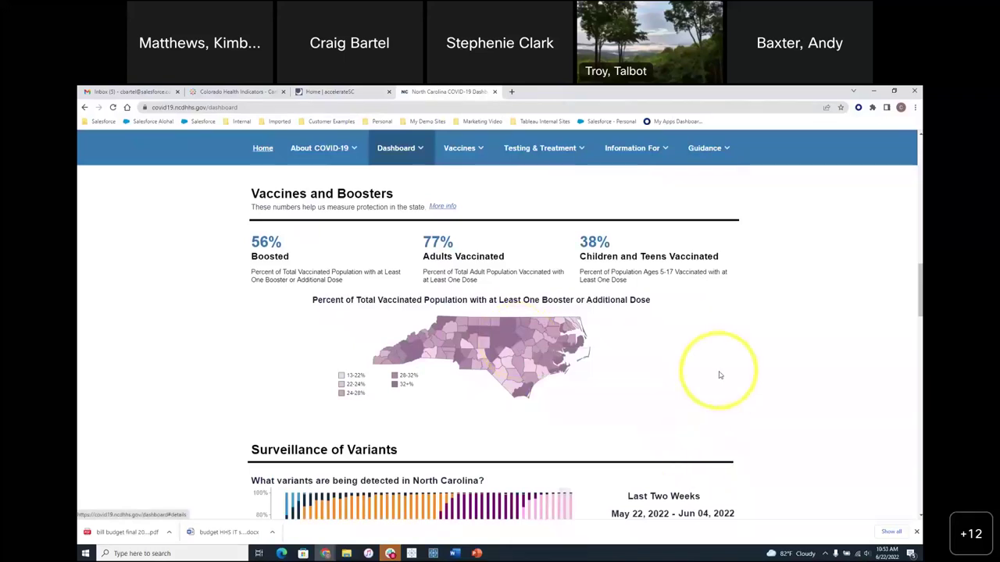
scroll(719, 375, "down", 3)
scroll(717, 379, "down", 3)
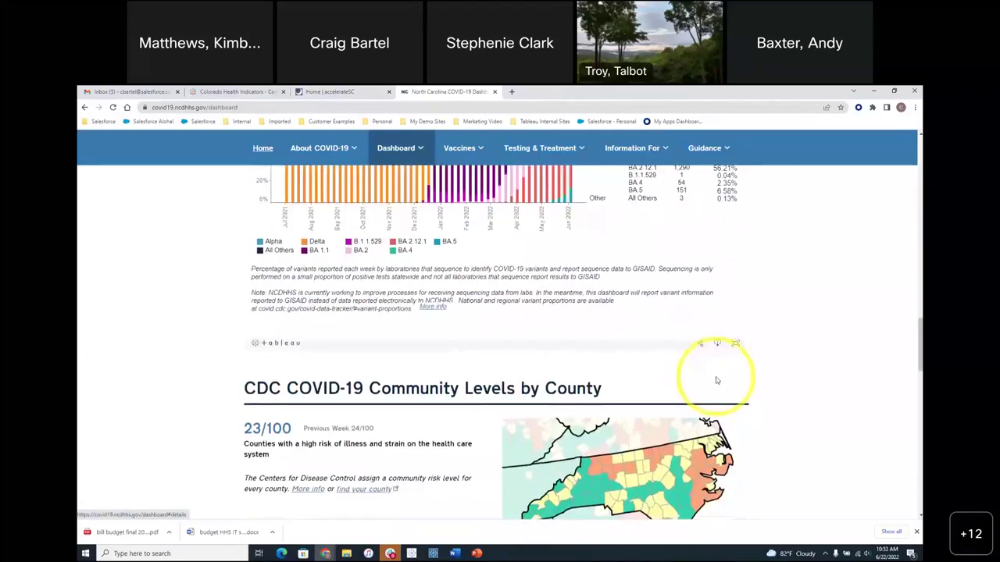
scroll(717, 380, "down", 3)
scroll(717, 381, "up", 20)
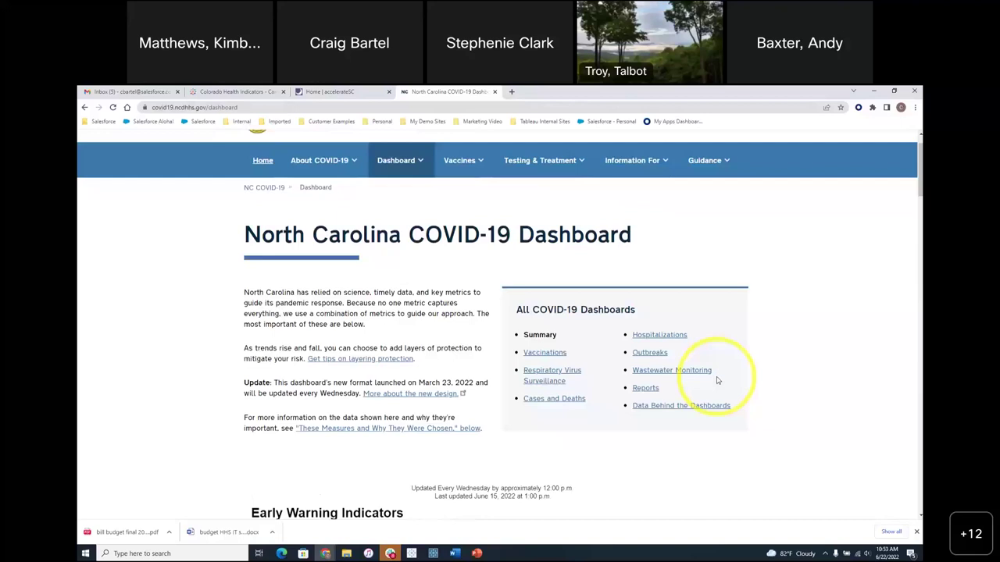
left_click(476, 553)
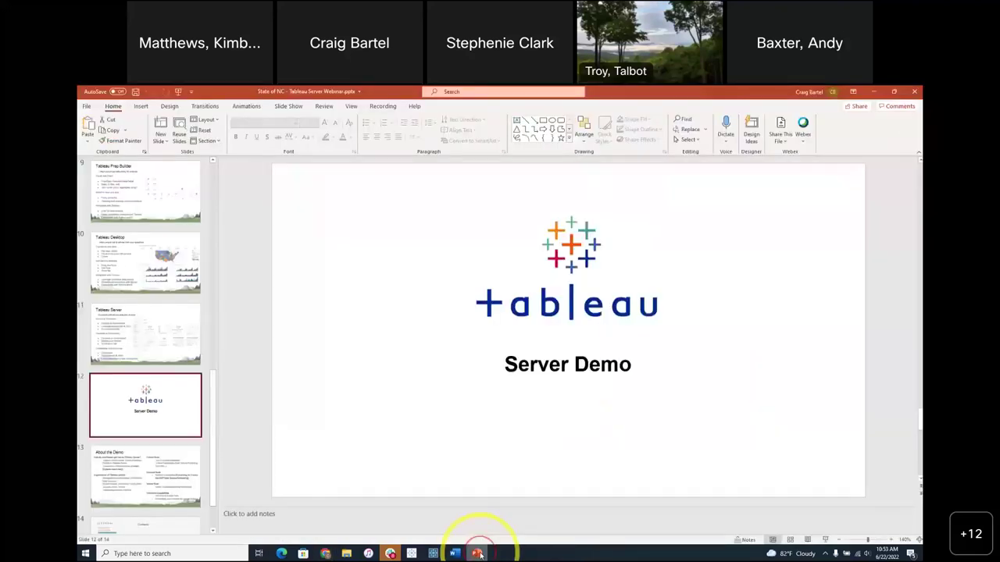
- Go to slide 3, Introductions, and start the slide show from it
scroll(156, 469, "down", 2)
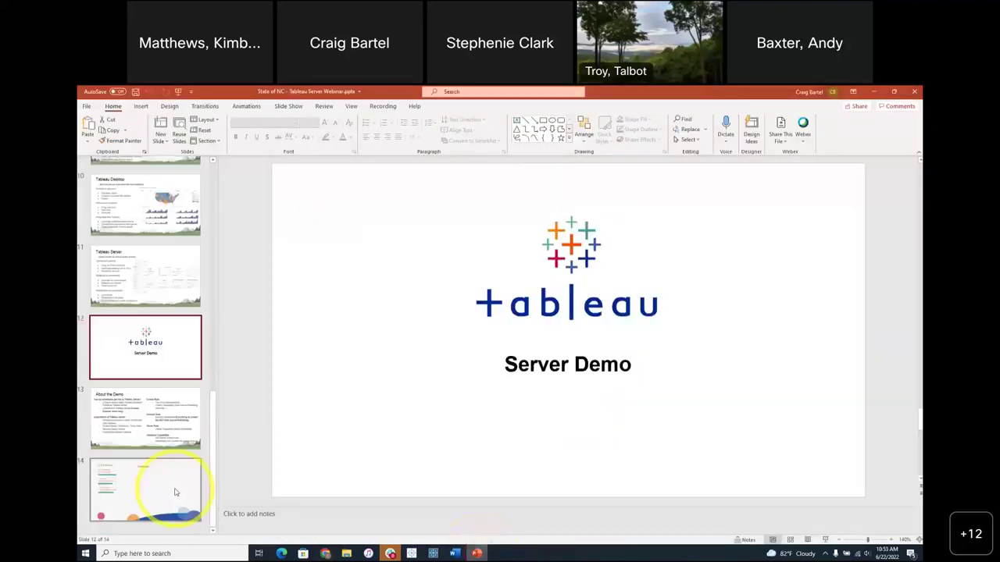
left_click(161, 480)
left_click(211, 173)
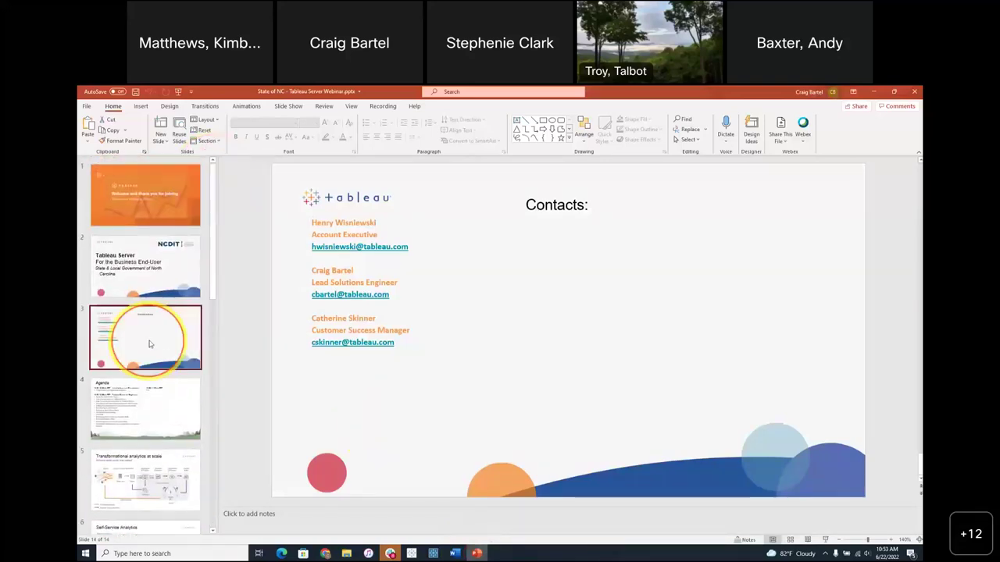
left_click(150, 344)
left_click(826, 540)
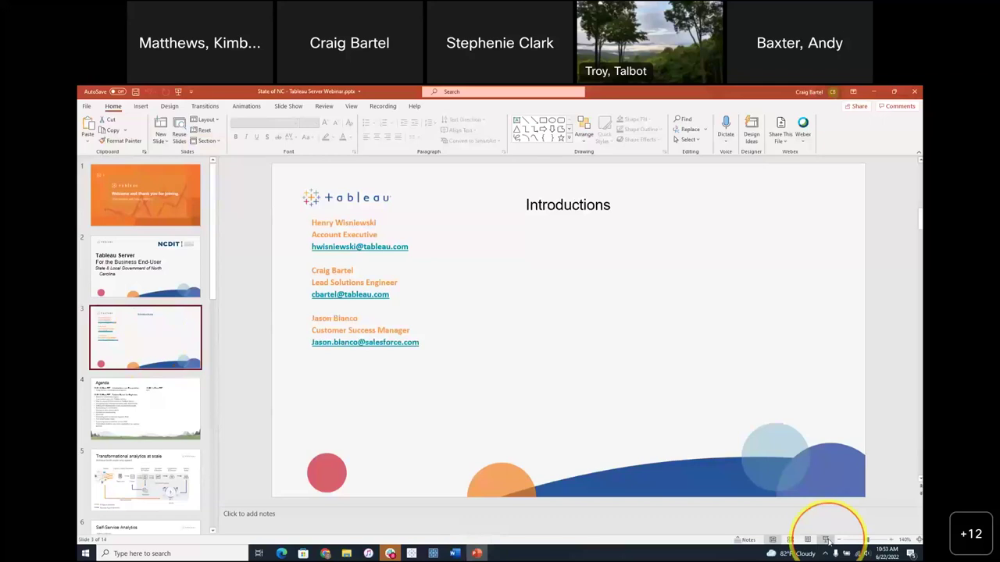
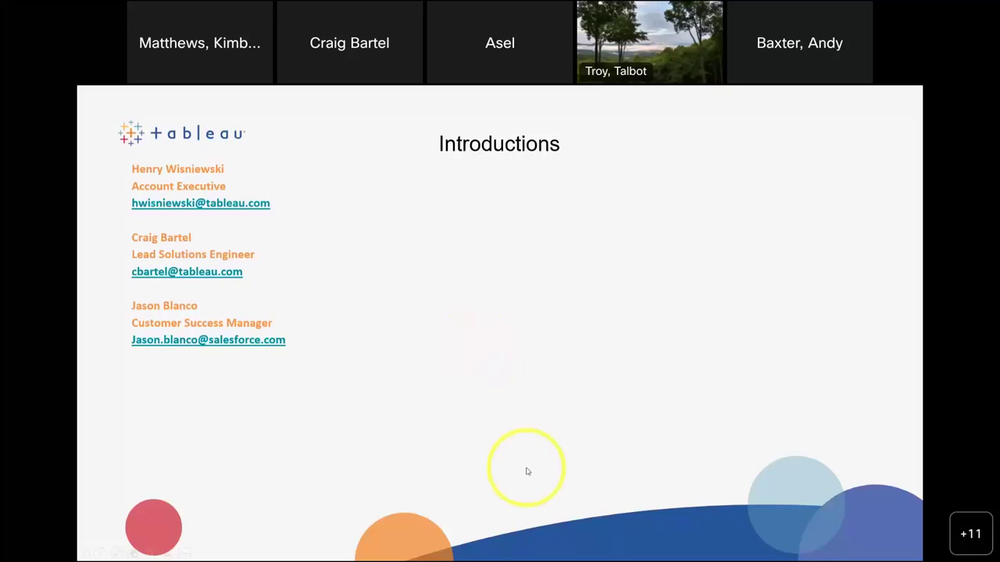
- Exit the PowerPoint slideshow and show the Colorado Health Indicators Tableau dashboard in Chrome
key("Escape")
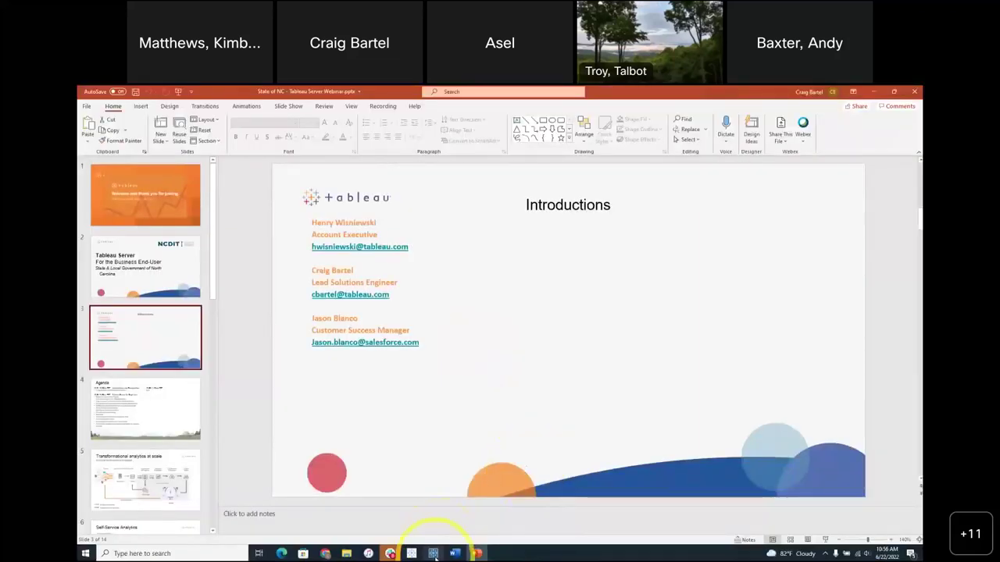
mouse_move(325, 553)
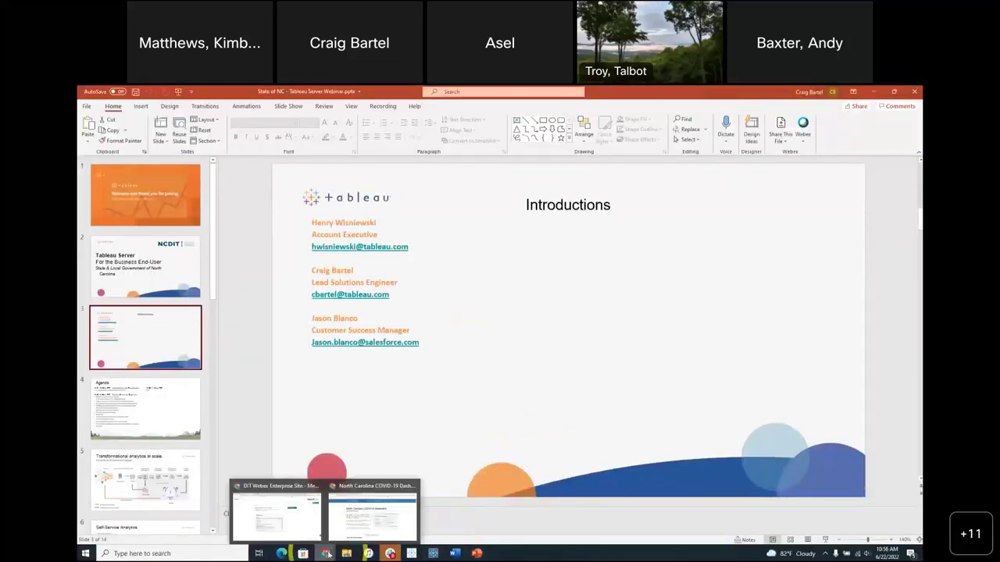
left_click(320, 530)
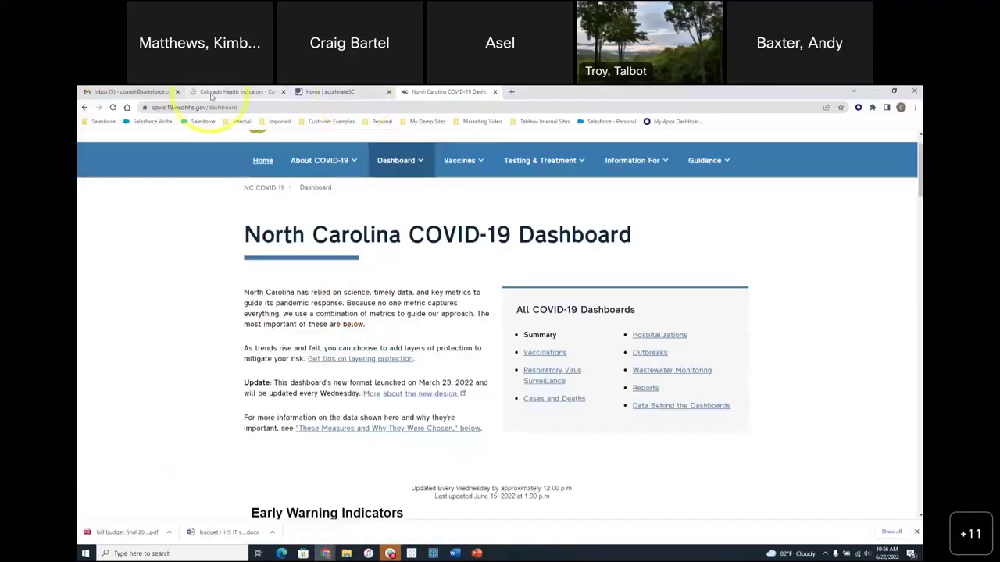
left_click(215, 92)
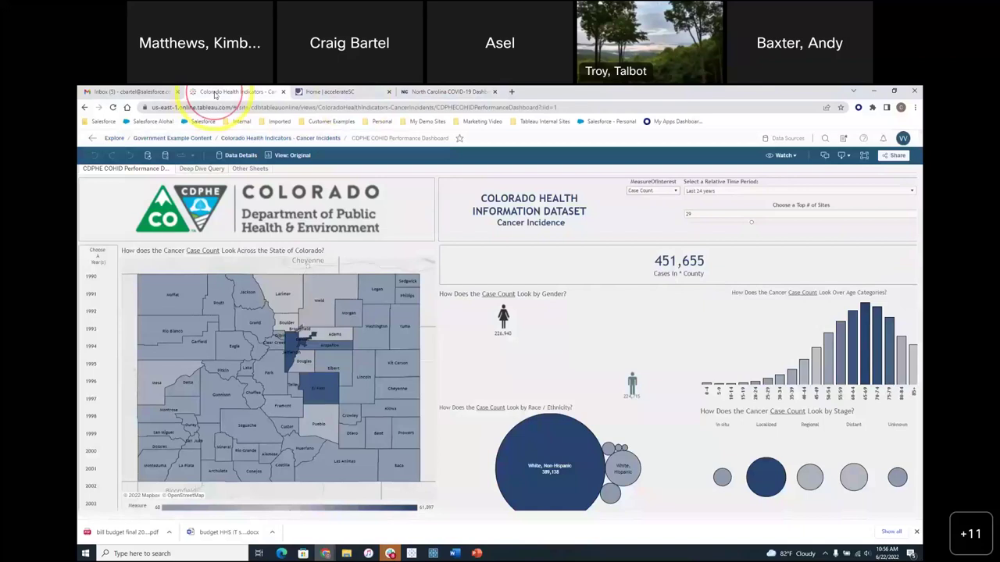
- Browse the Government Example Content workbooks, then go back to the site's top-level projects
left_click(188, 138)
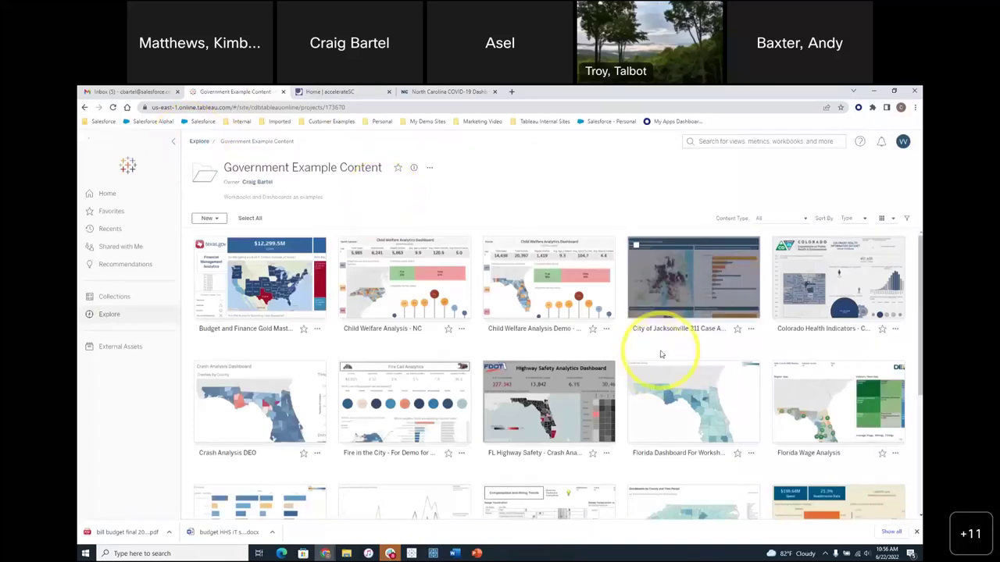
scroll(661, 355, "down", 3)
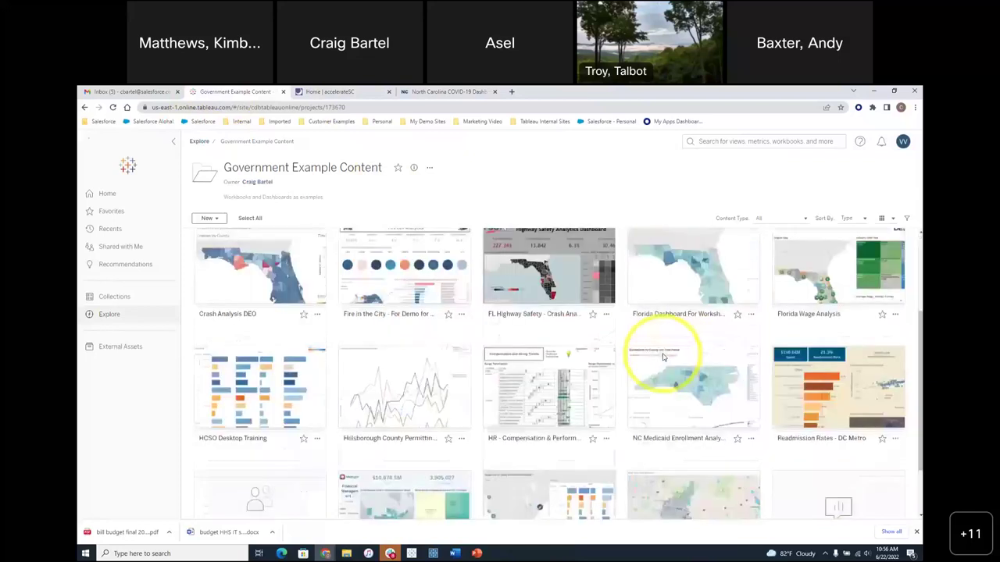
scroll(662, 357, "up", 2)
scroll(662, 358, "up", 2)
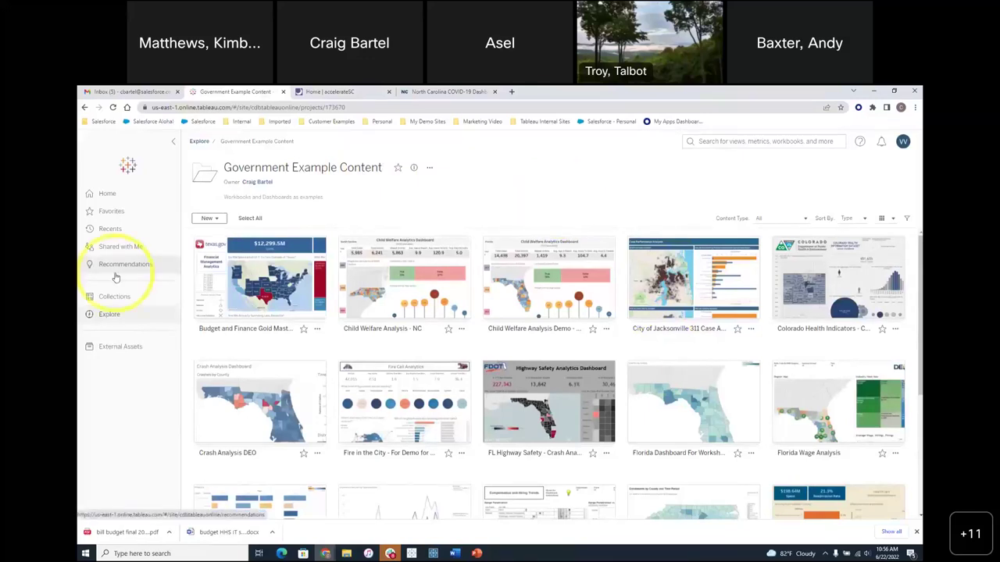
left_click(199, 142)
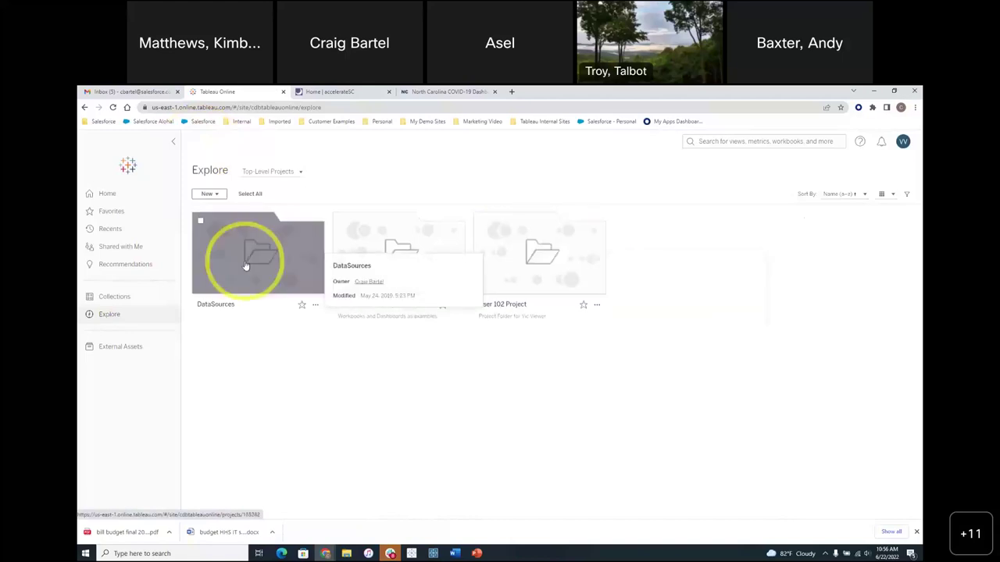
- Confirm User 102 Project is empty, then open Government Example Content from Explore
left_click(545, 252)
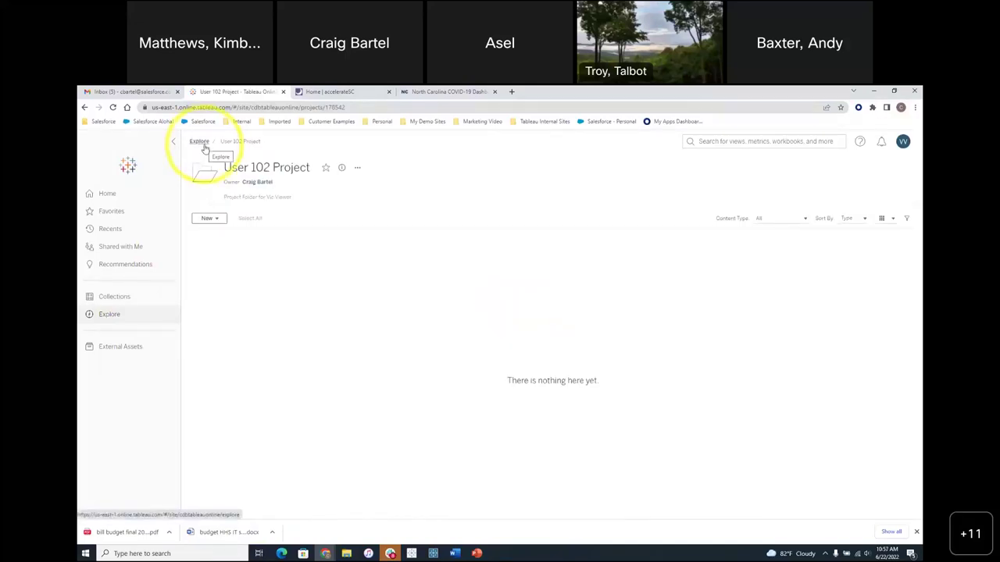
left_click(205, 149)
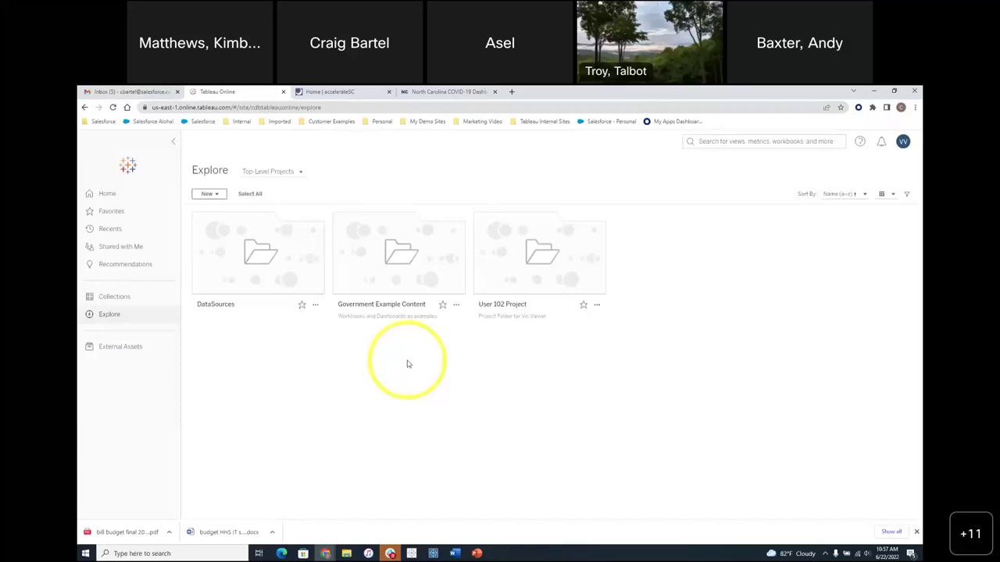
left_click(387, 261)
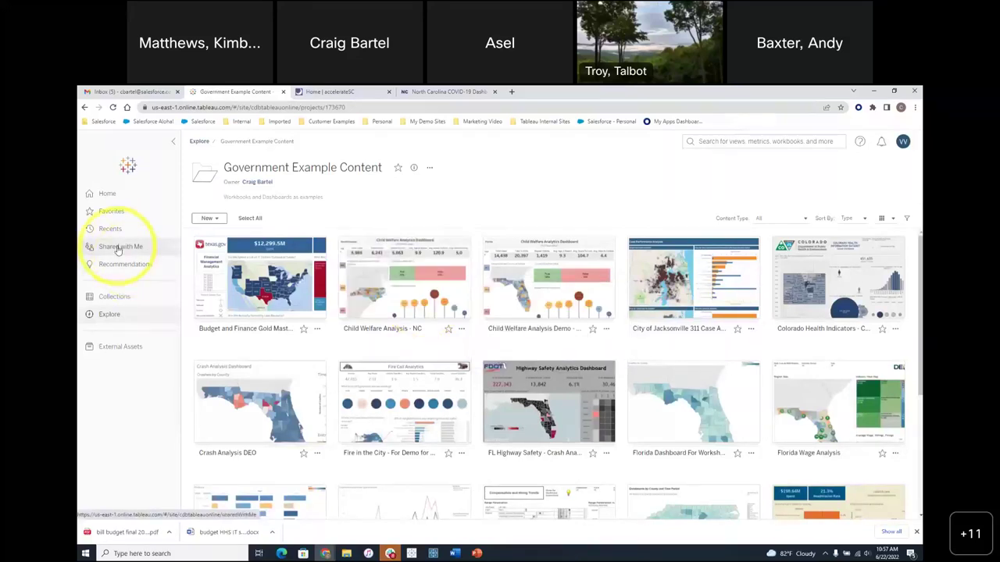
- Create the empty 'Vic Viewer's Collection', then resume the PowerPoint slideshow at the Introductions slide
left_click(119, 297)
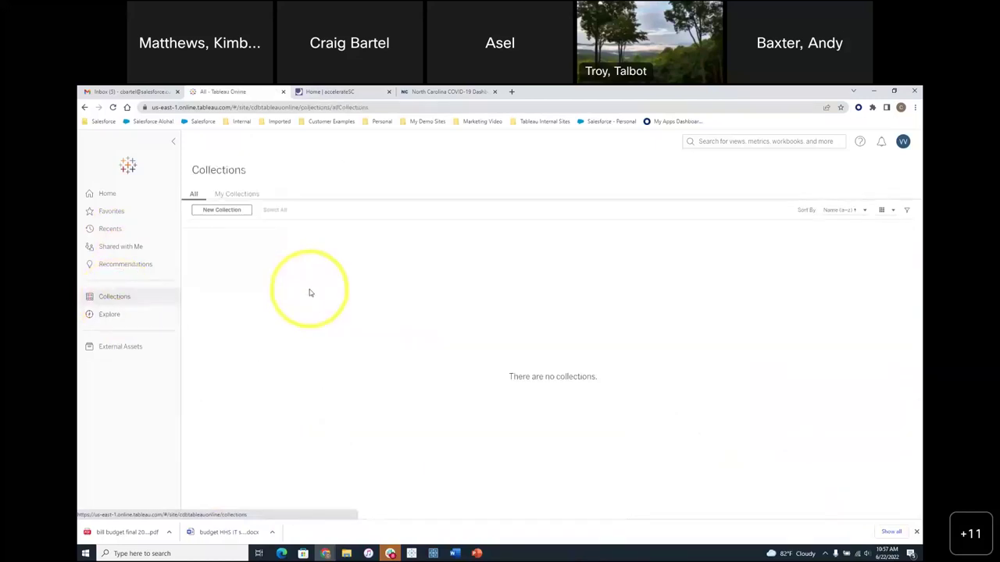
left_click(247, 213)
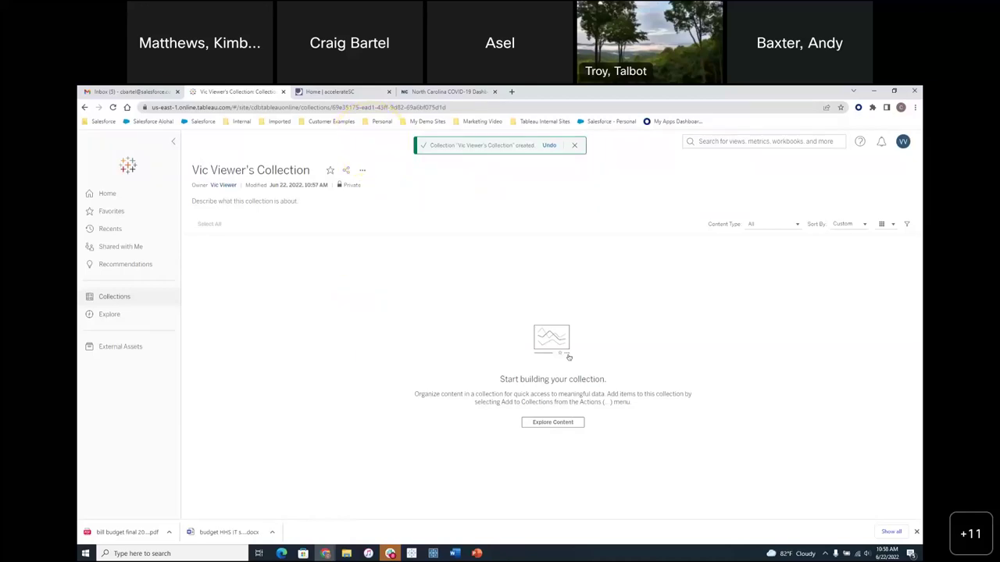
left_click(473, 550)
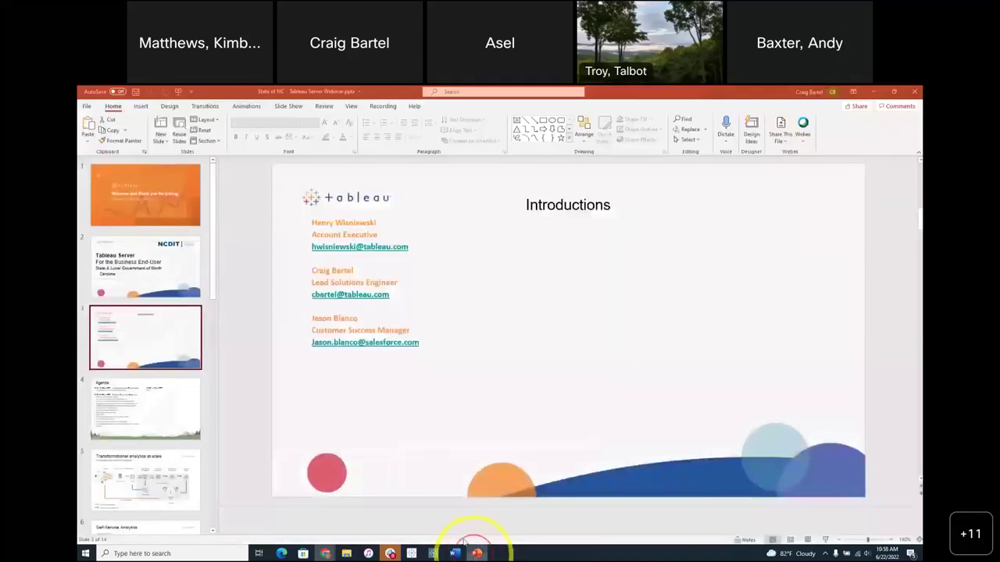
left_click(825, 540)
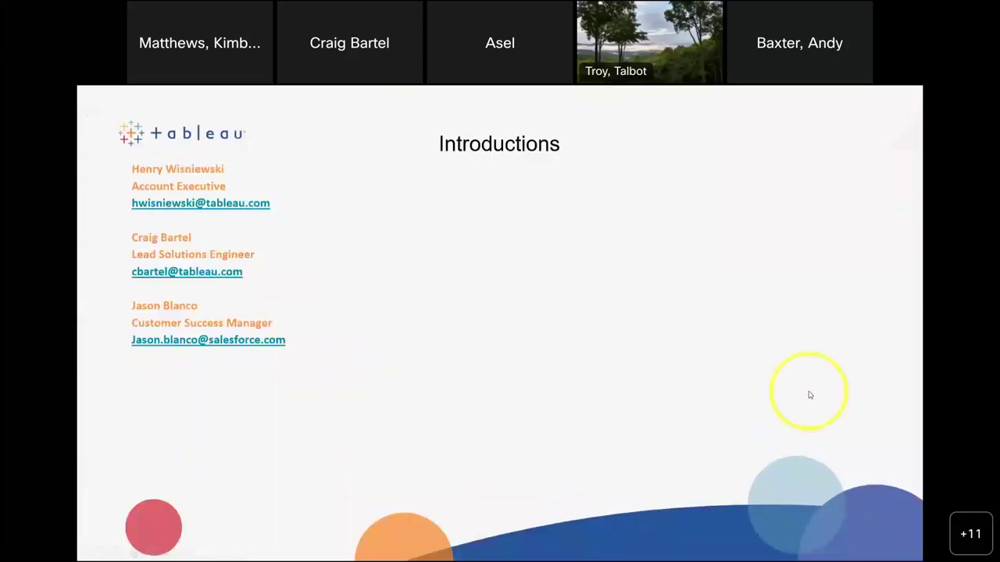